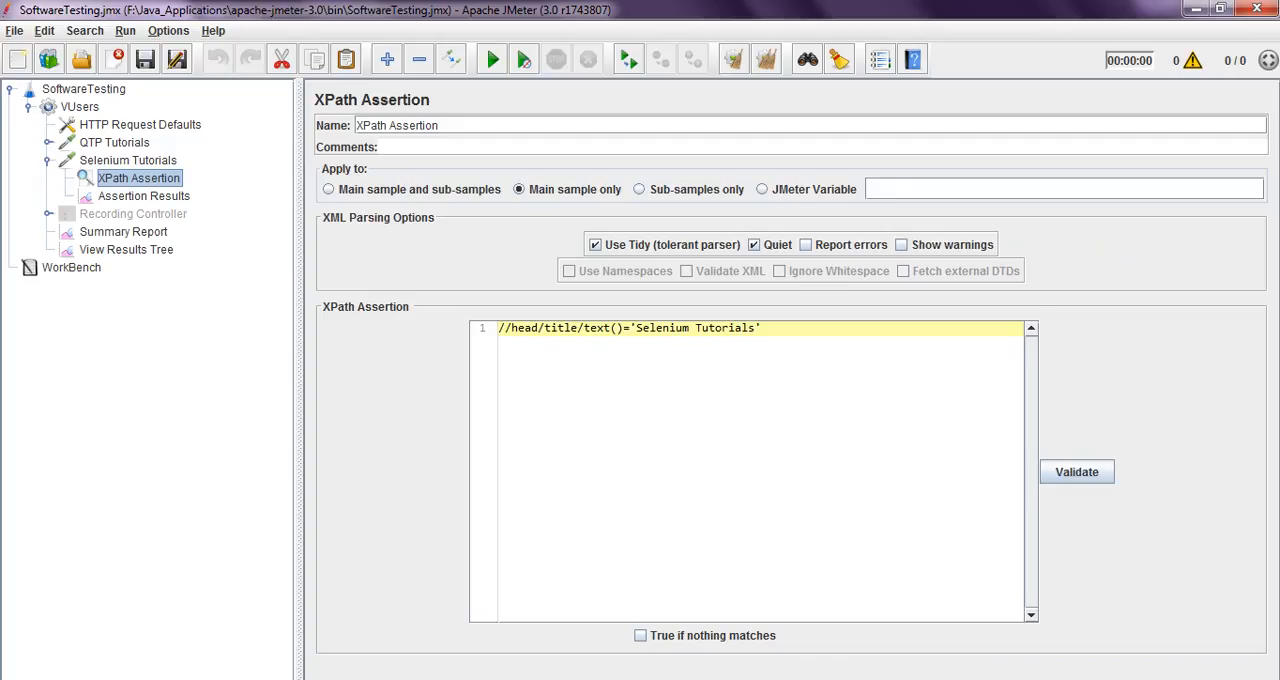
Review the test plan's name and the VUsers thread group's name, number of threads and ramp-up period
{"action": "left_click", "coordinate": [84, 89]}
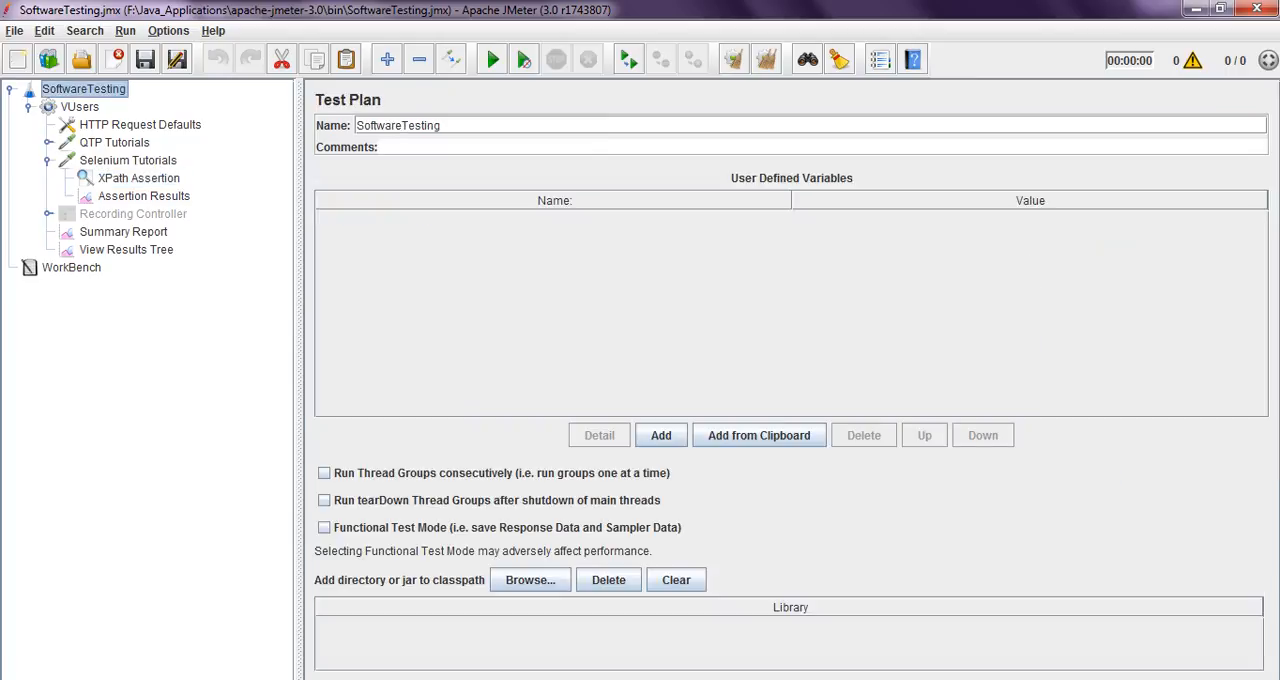
{"action": "left_click_drag", "start_coordinate": [443, 125], "coordinate": [356, 125]}
{"action": "left_click", "coordinate": [446, 125]}
{"action": "left_click", "coordinate": [80, 107]}
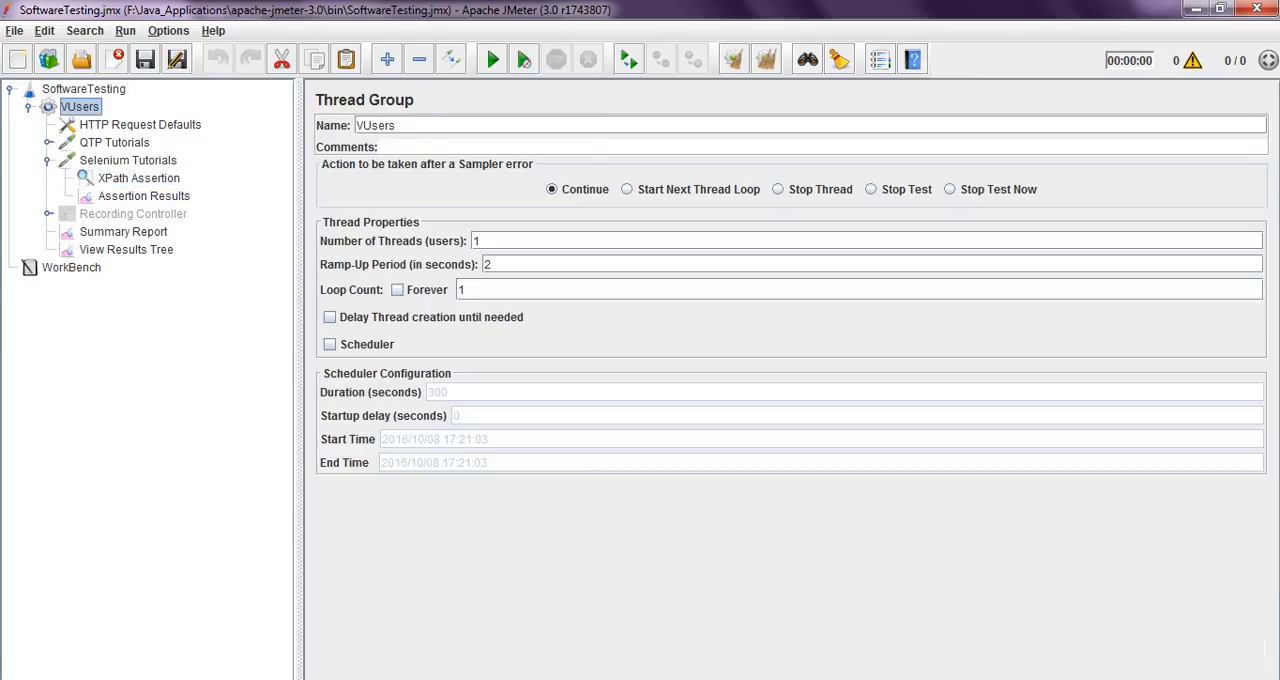
{"action": "left_click_drag", "start_coordinate": [398, 125], "coordinate": [356, 125]}
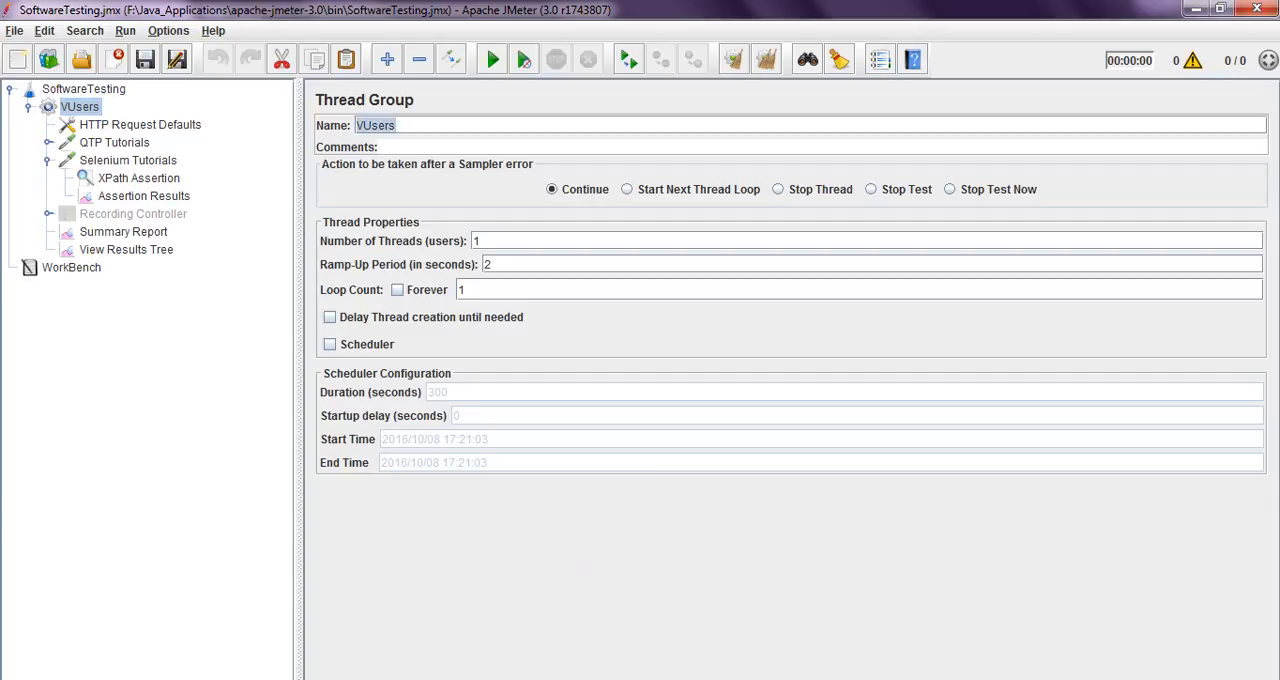
{"action": "left_click", "coordinate": [482, 241]}
{"action": "left_click", "coordinate": [492, 264]}
{"action": "left_click", "coordinate": [140, 125]}
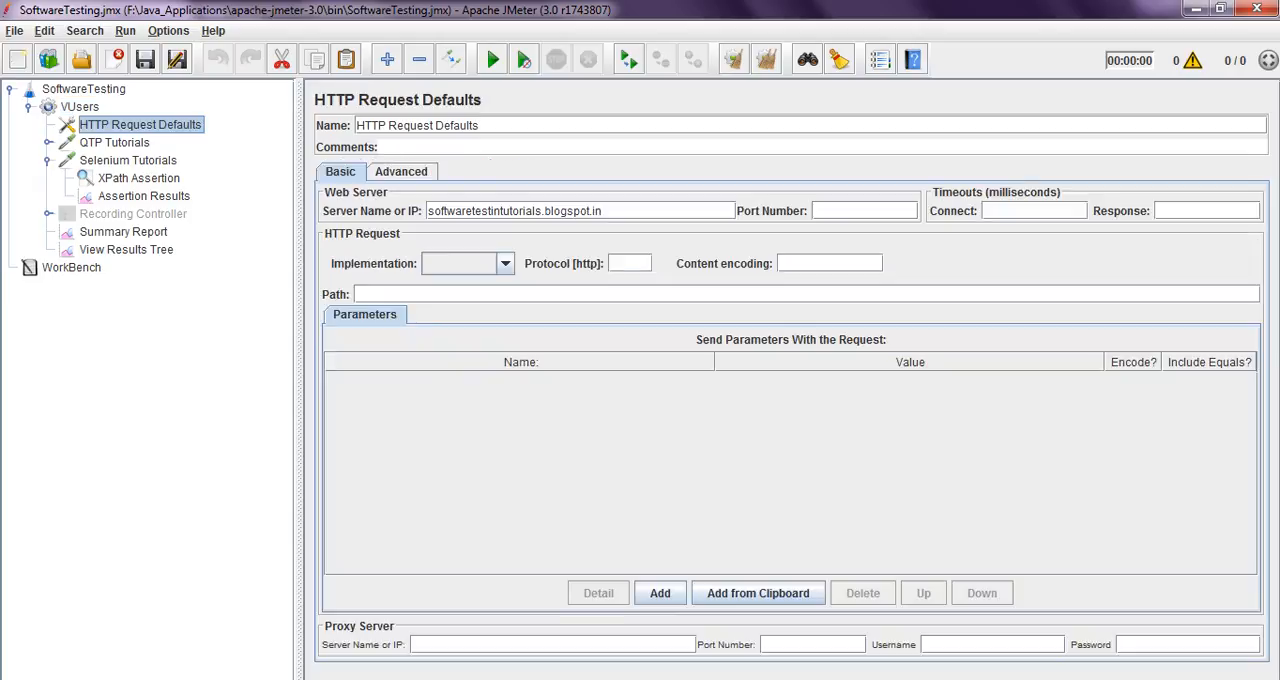
{"action": "right_click", "coordinate": [80, 107]}
{"action": "mouse_move", "coordinate": [99, 116]}
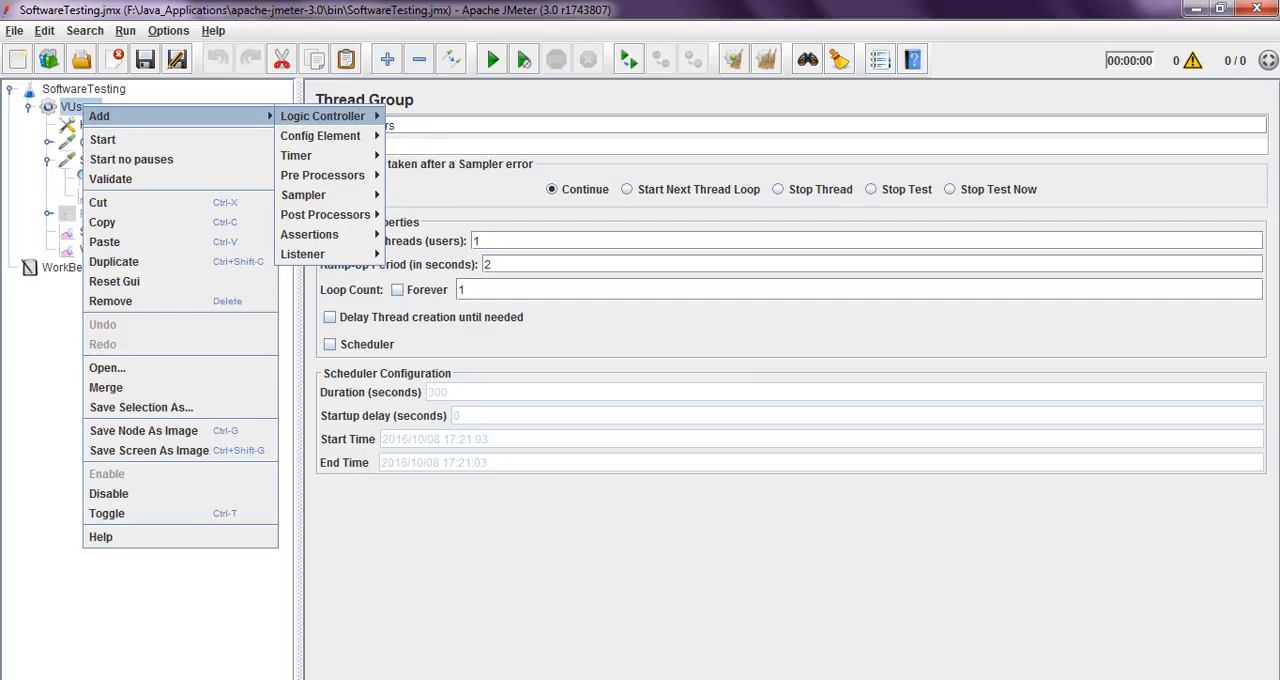
{"action": "mouse_move", "coordinate": [320, 136]}
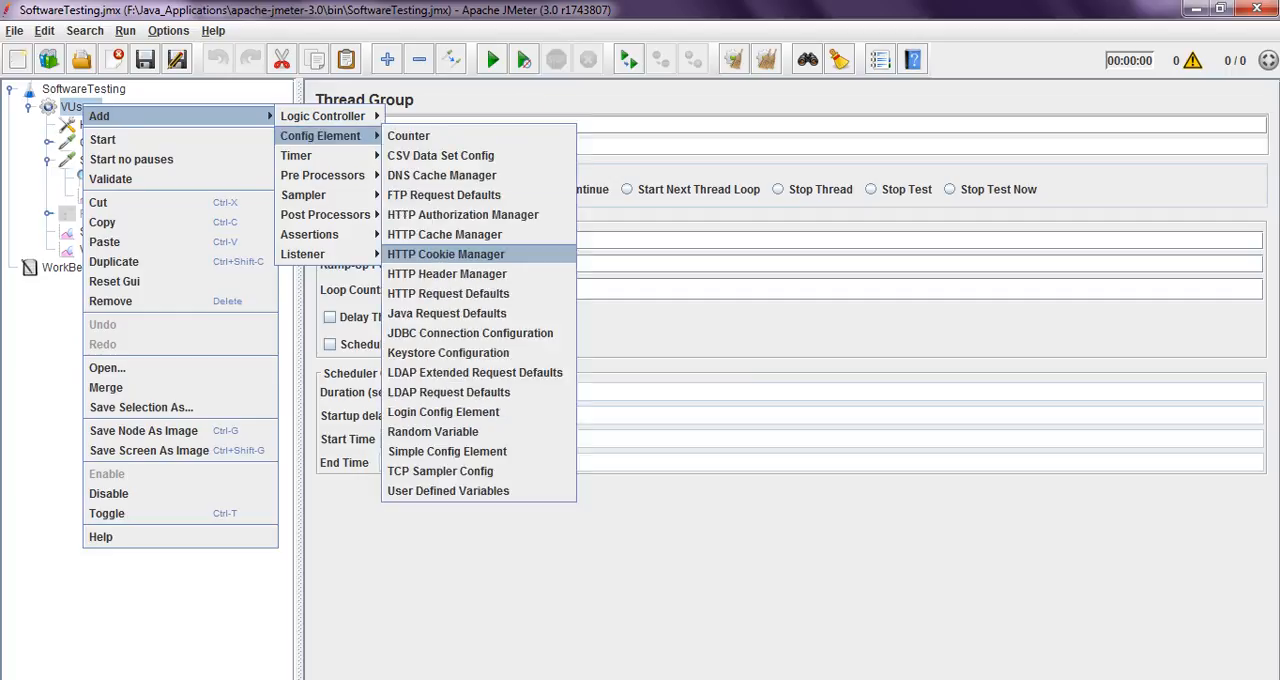
{"action": "key", "text": "Escape"}
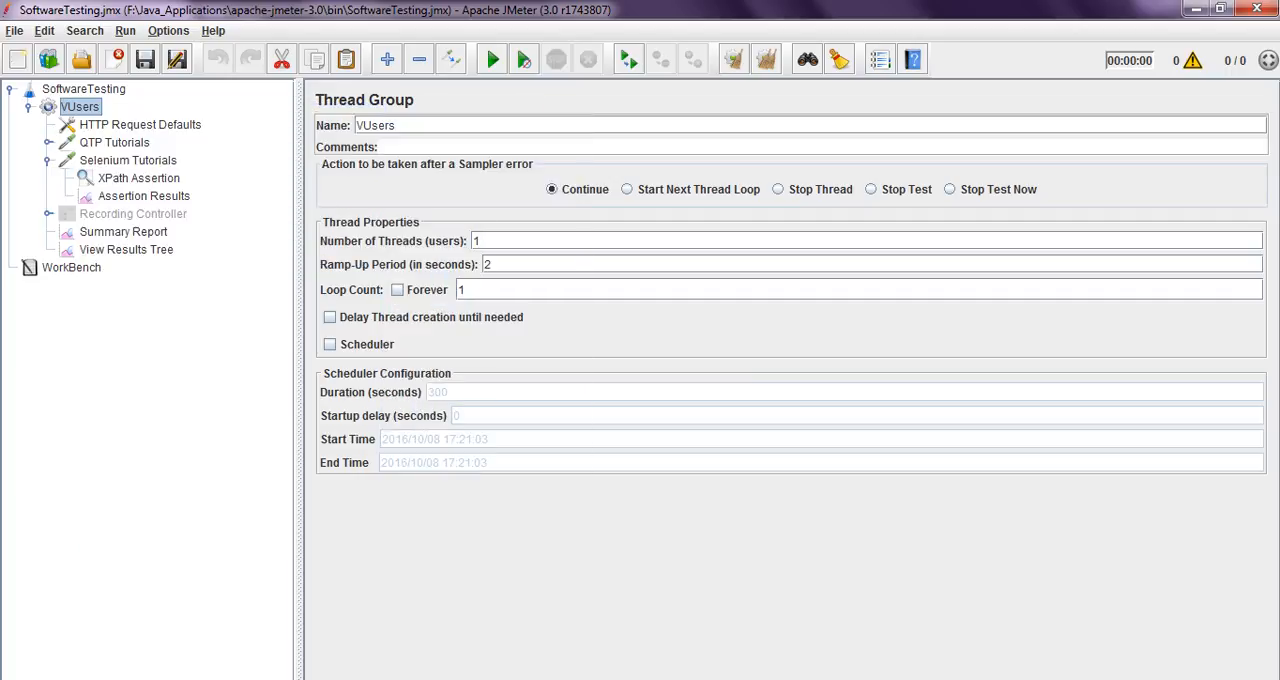
Examine the server name, port number and connect timeout fields in HTTP Request Defaults
{"action": "left_click", "coordinate": [140, 125]}
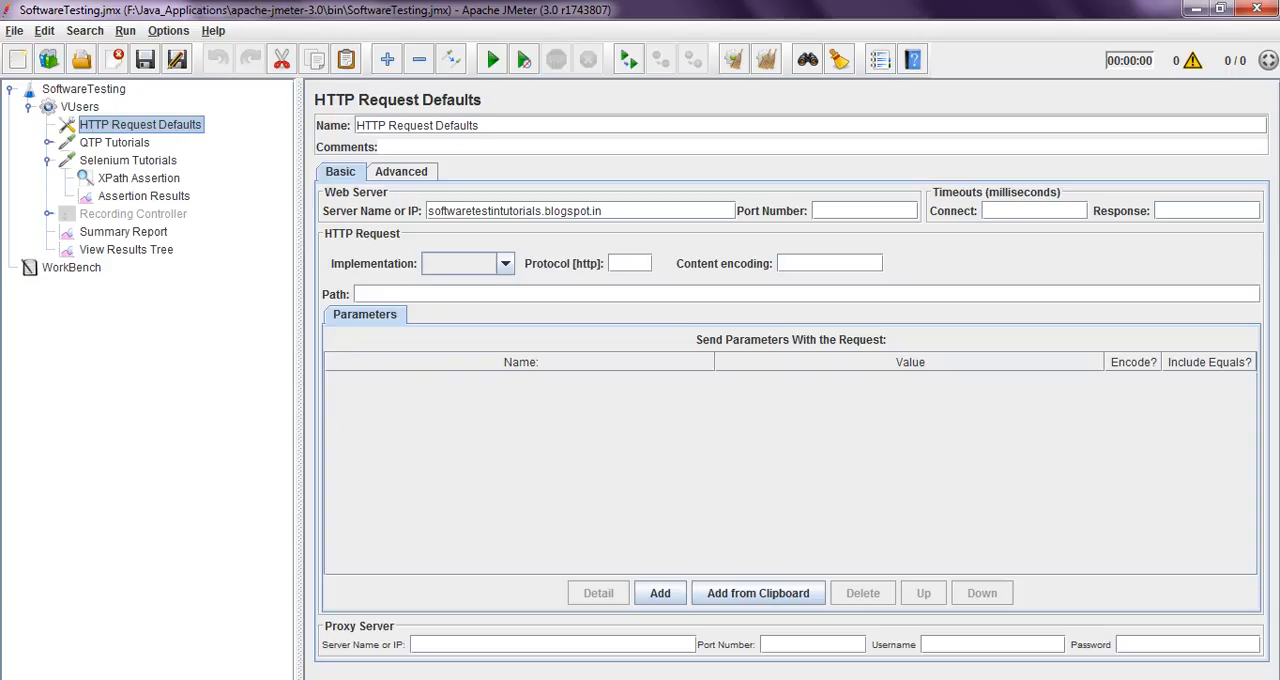
{"action": "left_click_drag", "start_coordinate": [429, 211], "coordinate": [606, 211]}
{"action": "left_click", "coordinate": [610, 211]}
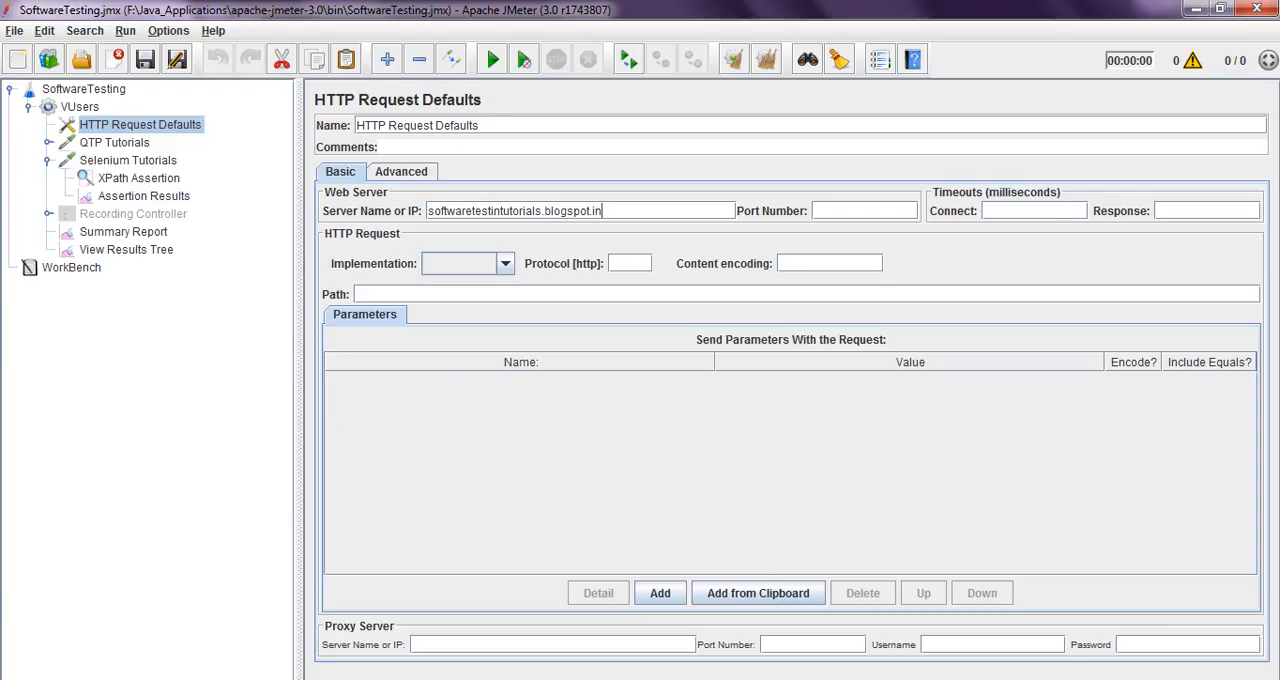
{"action": "left_click", "coordinate": [864, 211]}
{"action": "left_click", "coordinate": [1034, 211]}
{"action": "left_click", "coordinate": [606, 211]}
{"action": "left_click_drag", "start_coordinate": [604, 211], "coordinate": [427, 211]}
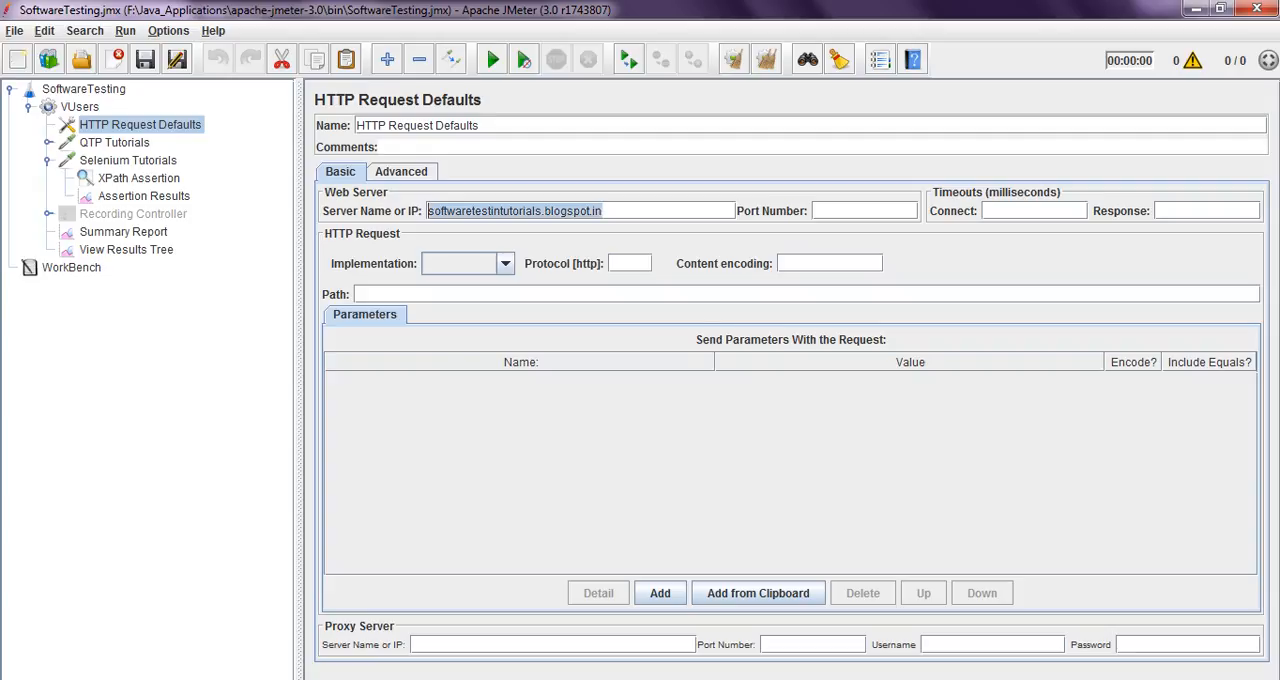
{"action": "left_click", "coordinate": [606, 211]}
Compare the QTP Tutorials request's server name with the one in HTTP Request Defaults
{"action": "left_click", "coordinate": [115, 143]}
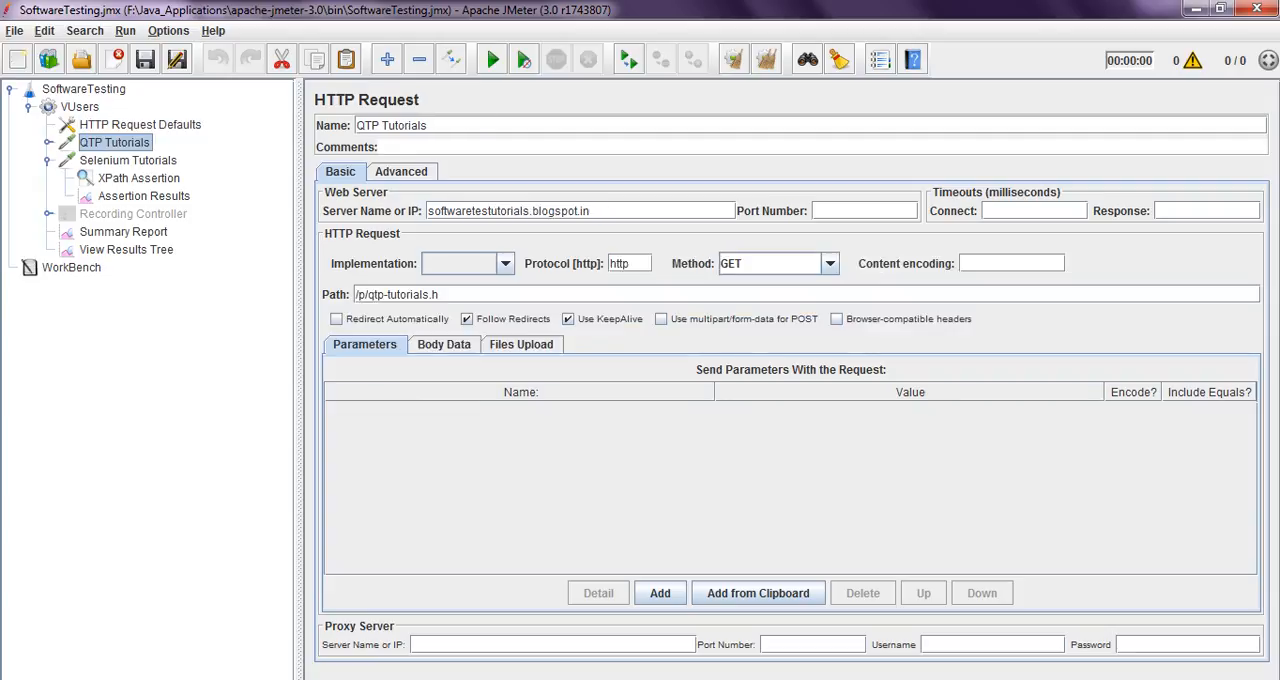
{"action": "left_click_drag", "start_coordinate": [591, 211], "coordinate": [427, 211]}
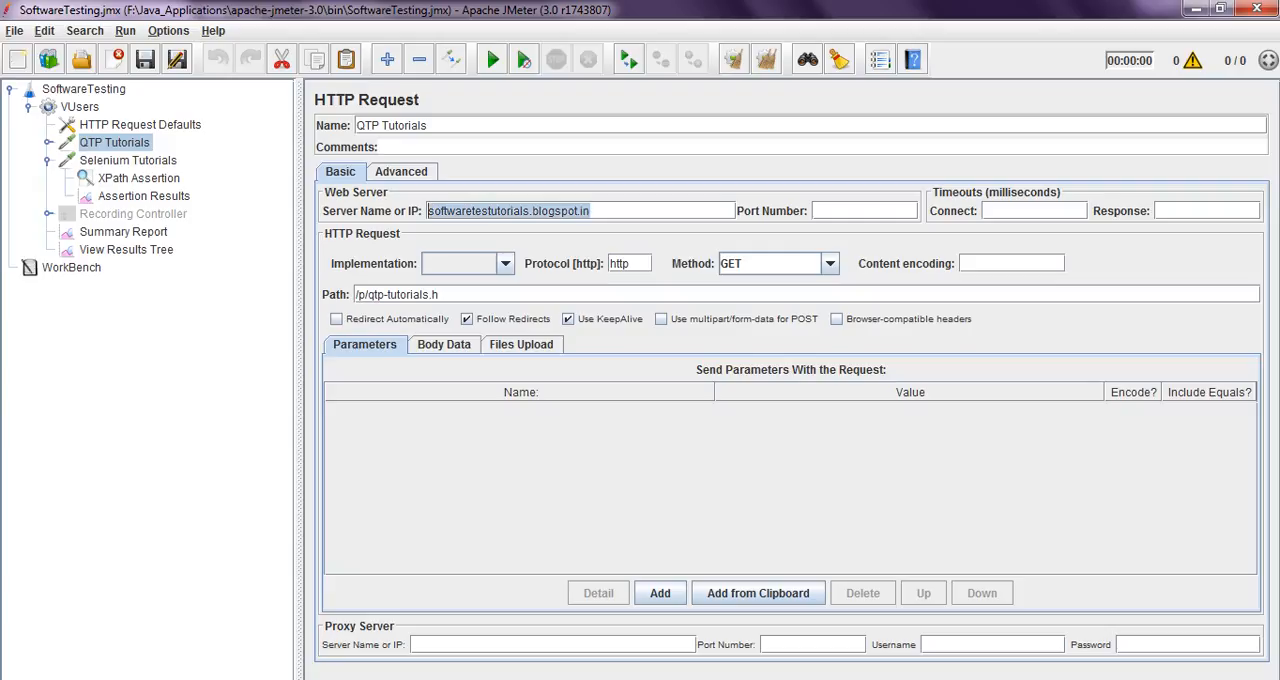
{"action": "left_click", "coordinate": [594, 211]}
{"action": "left_click", "coordinate": [140, 125]}
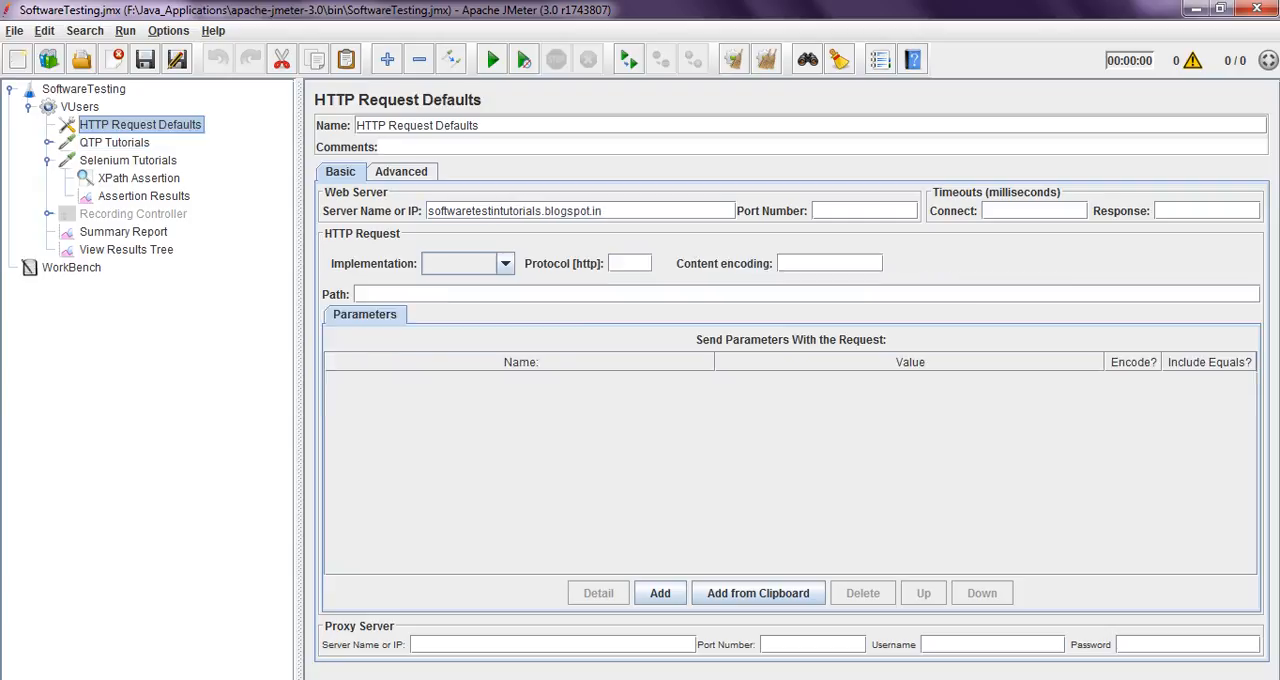
{"action": "left_click_drag", "start_coordinate": [602, 211], "coordinate": [428, 211]}
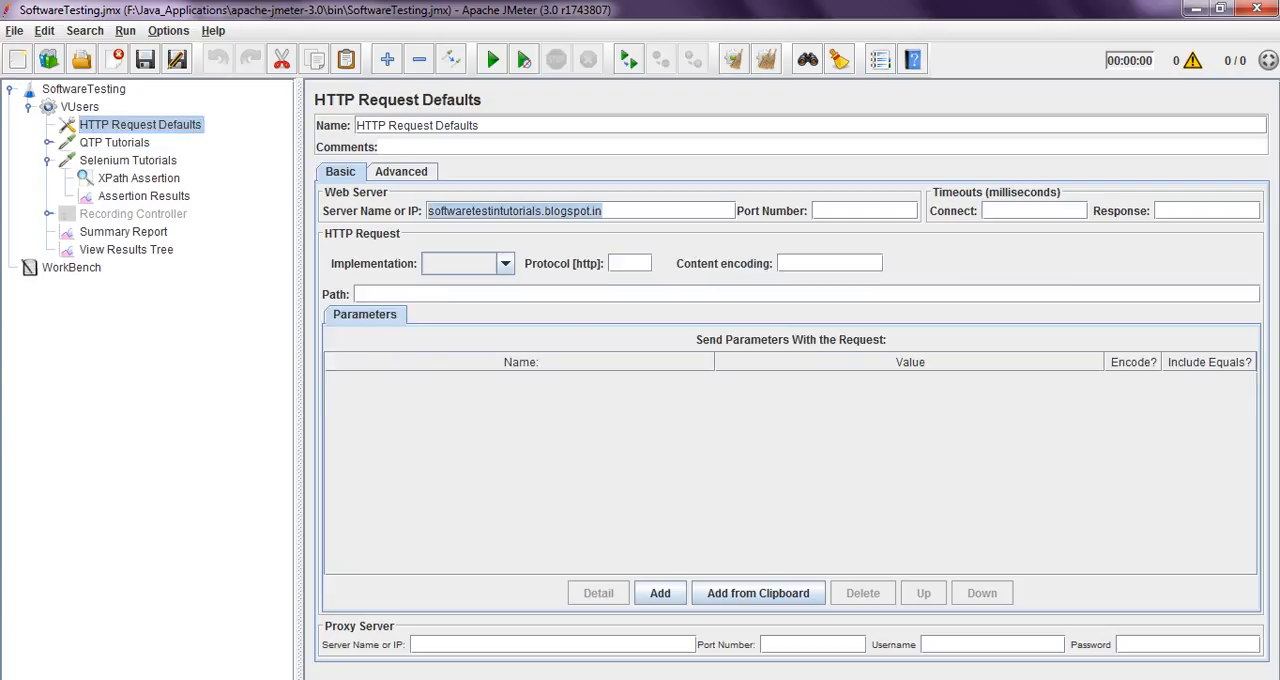
{"action": "left_click", "coordinate": [604, 211]}
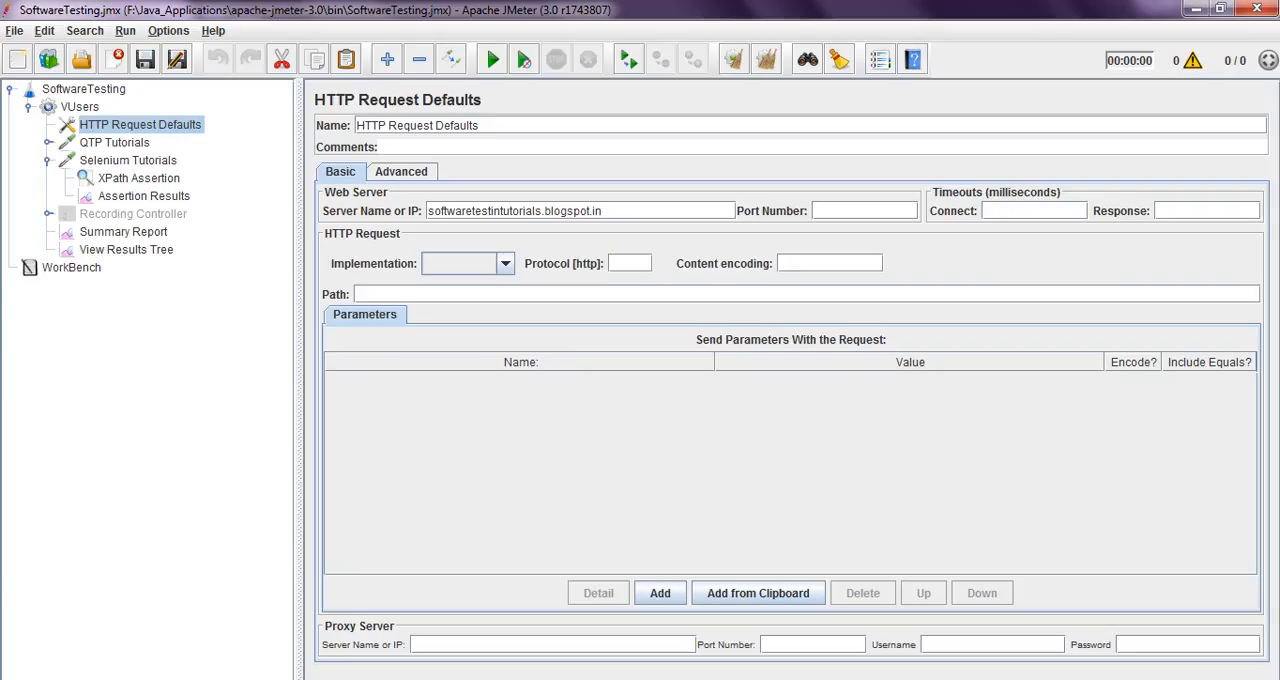
Clear the server name of the QTP Tutorials HTTP request
{"action": "left_click", "coordinate": [114, 143]}
{"action": "left_click_drag", "start_coordinate": [590, 211], "coordinate": [428, 211]}
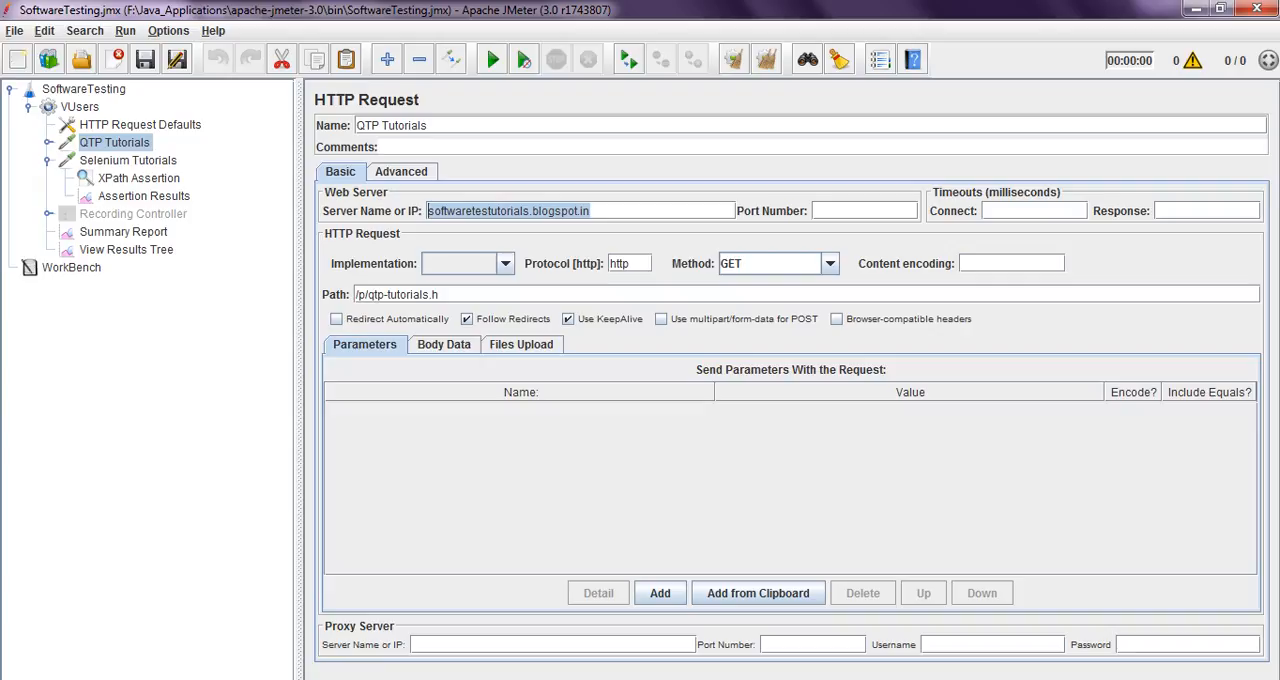
{"action": "key", "text": "Delete"}
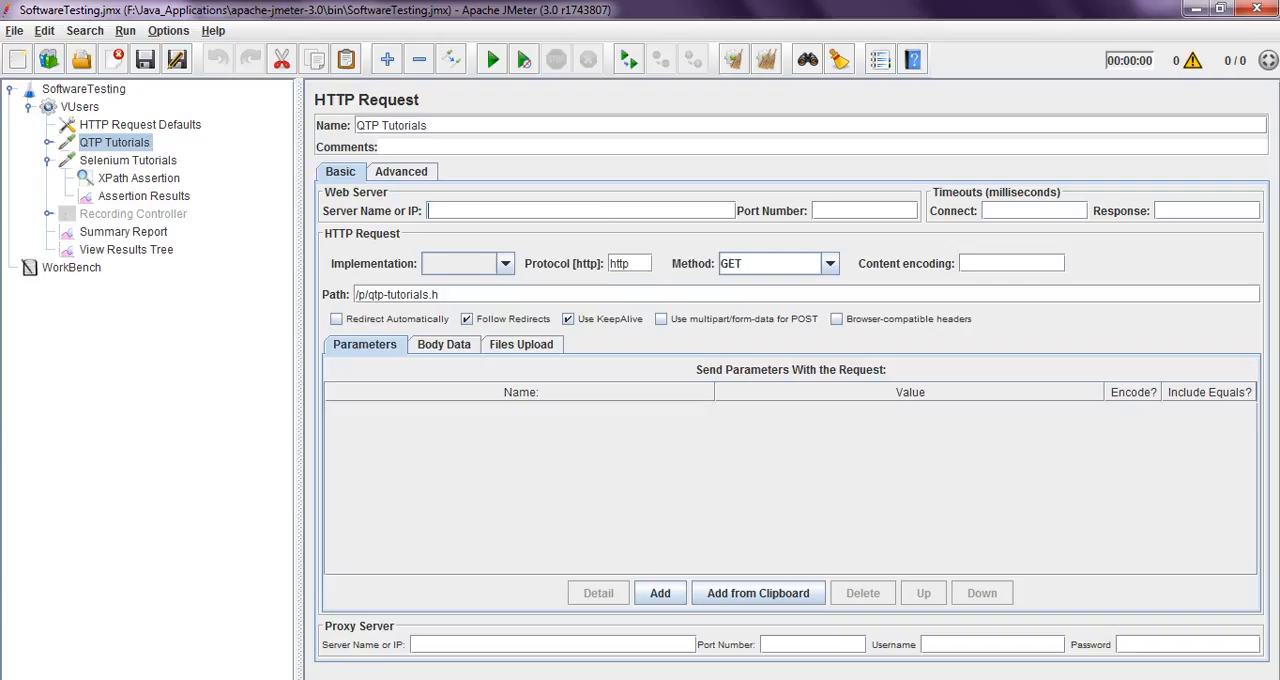
Check the server name in HTTP Request Defaults and clear the server name of the Selenium Tutorials request
{"action": "left_click", "coordinate": [140, 125]}
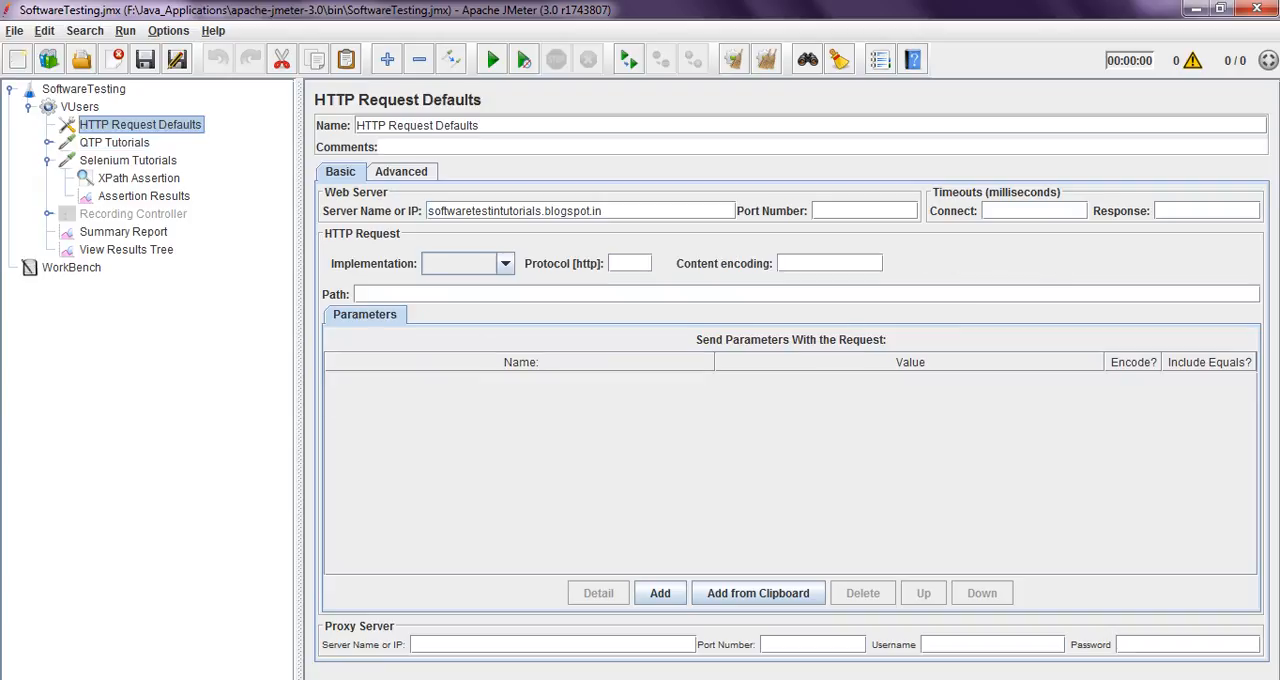
{"action": "left_click_drag", "start_coordinate": [602, 211], "coordinate": [428, 211]}
{"action": "left_click", "coordinate": [597, 211]}
{"action": "left_click", "coordinate": [128, 160]}
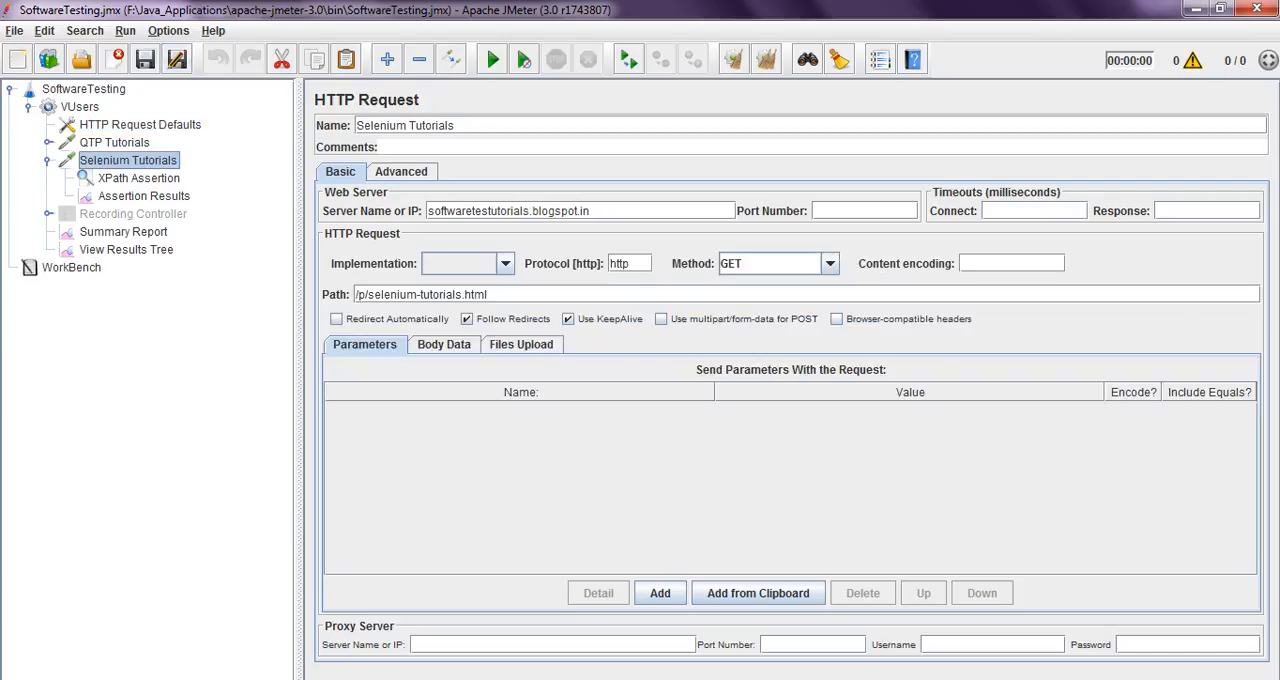
{"action": "left_click_drag", "start_coordinate": [592, 211], "coordinate": [428, 211]}
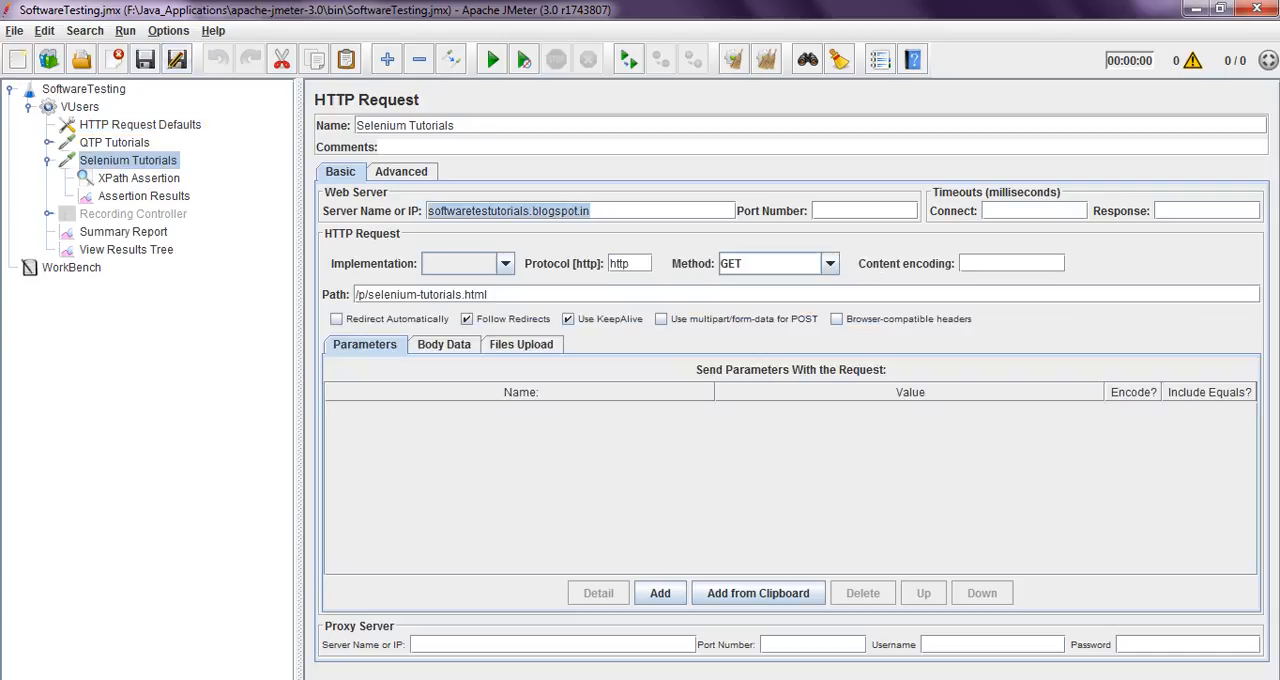
{"action": "key", "text": "Delete"}
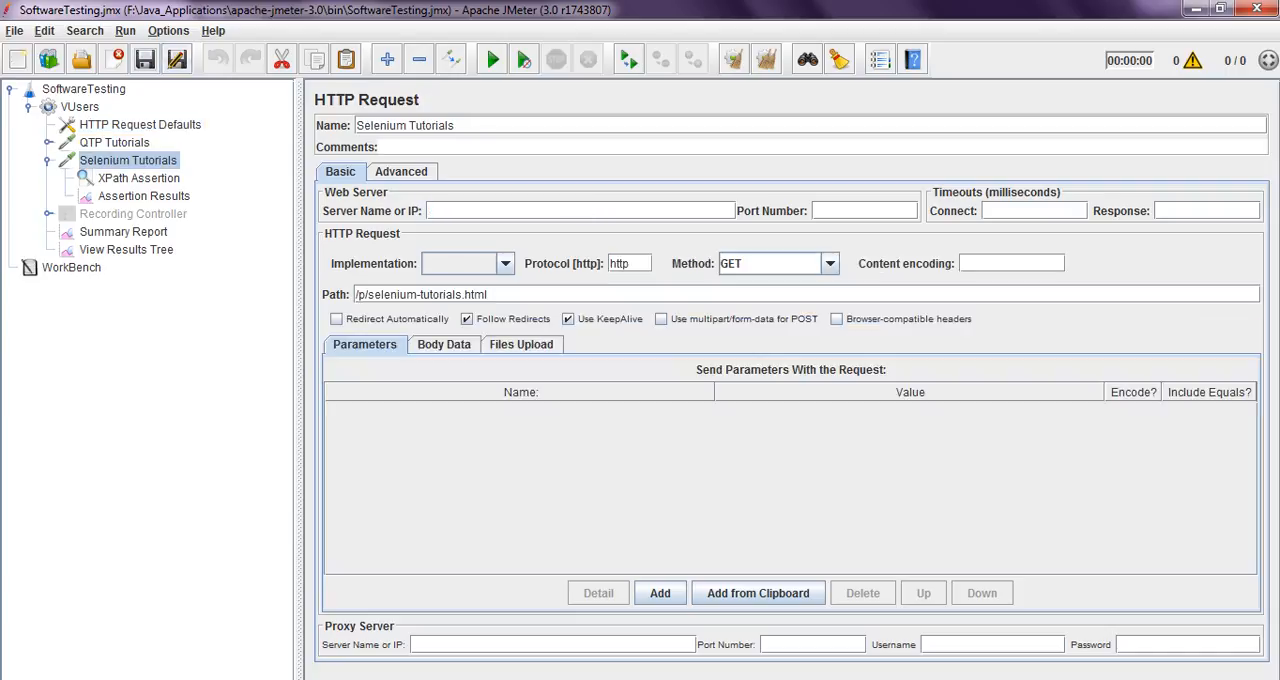
{"action": "right_click", "coordinate": [146, 156]}
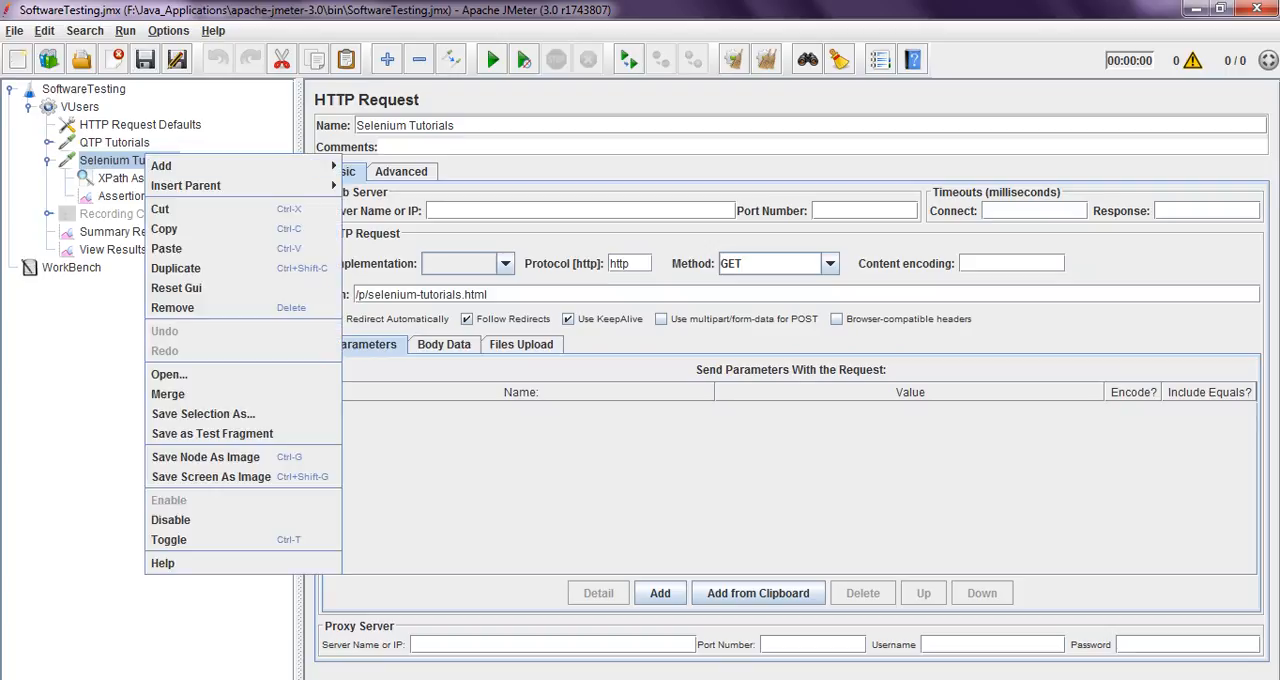
{"action": "mouse_move", "coordinate": [240, 166]}
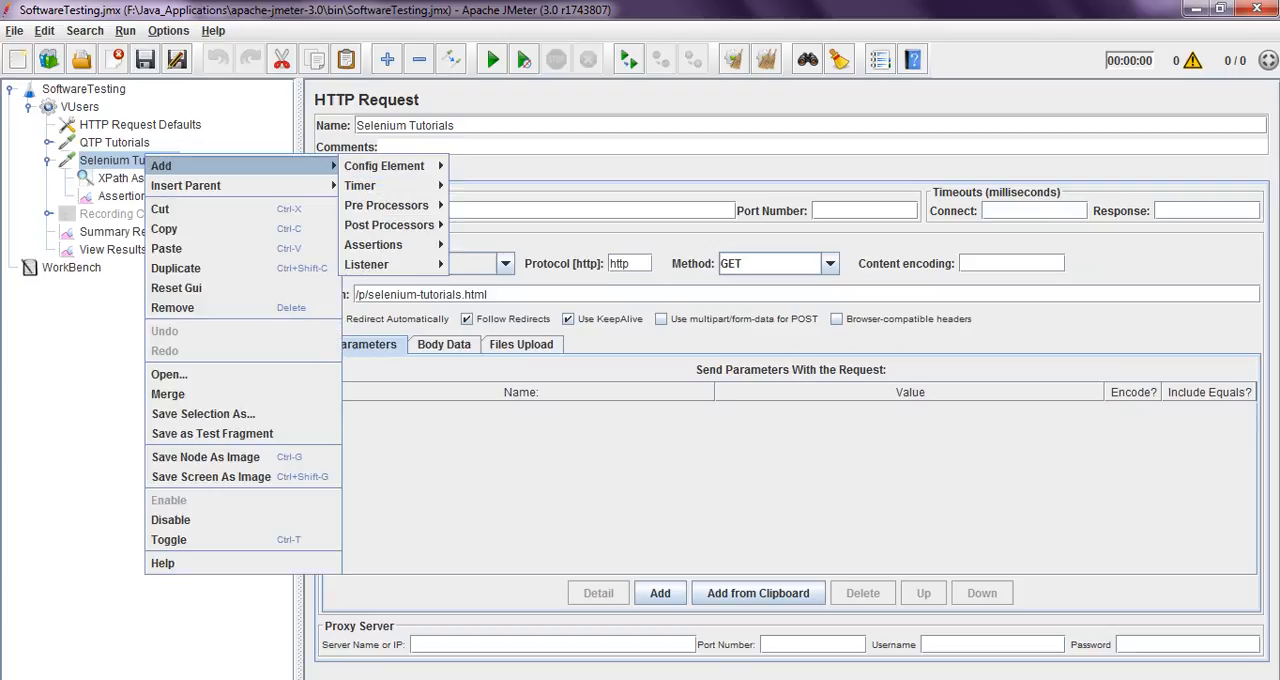
{"action": "mouse_move", "coordinate": [390, 245]}
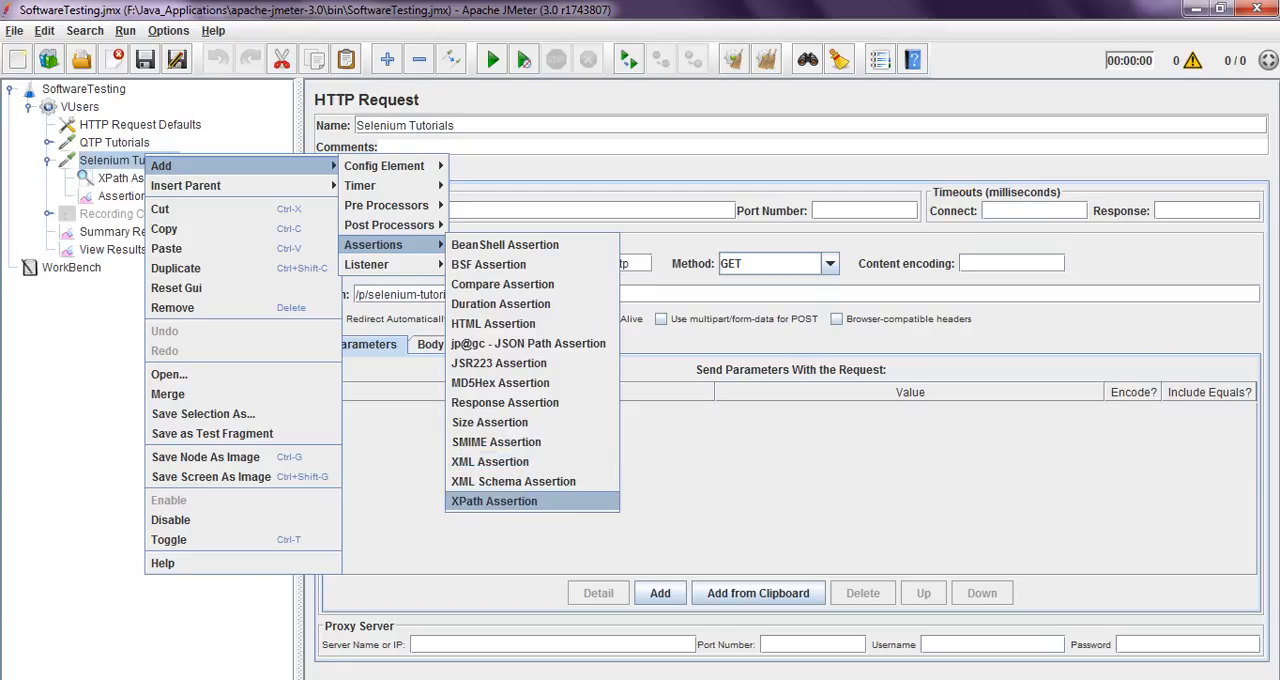
{"action": "key", "text": "Escape"}
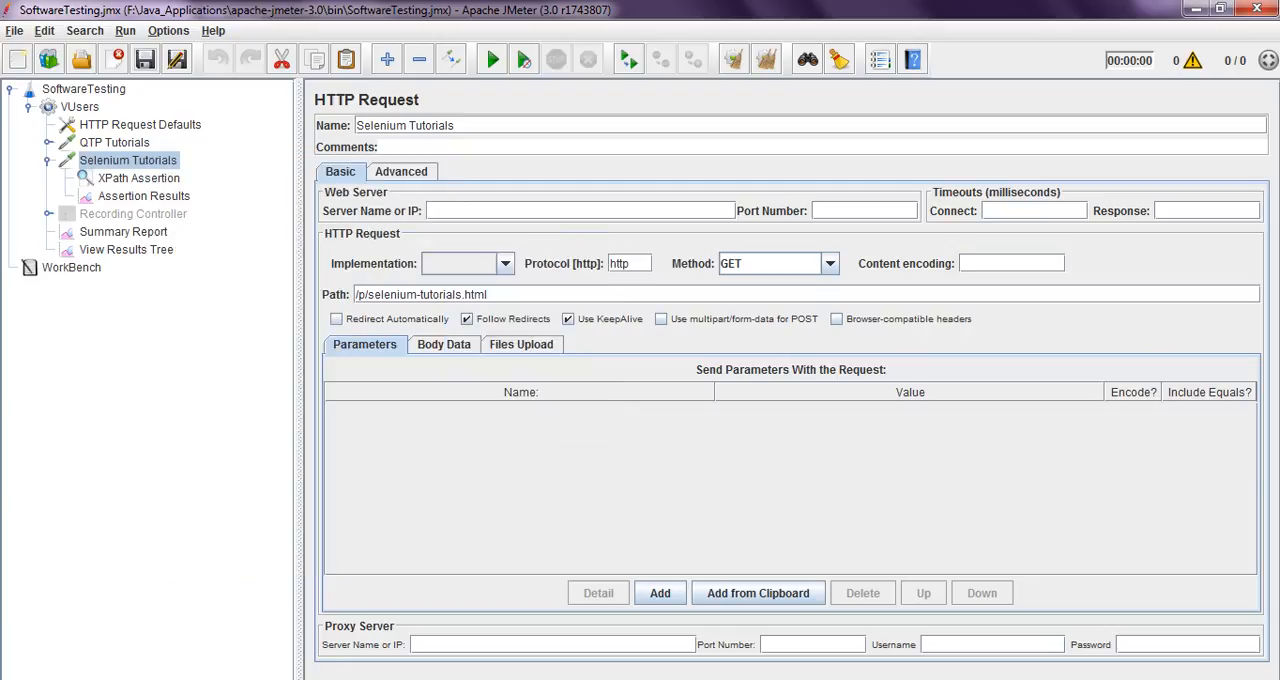
Examine the title expression in the XPath Assertion under Selenium Tutorials and view its Assertion Results listener
{"action": "left_click", "coordinate": [139, 178]}
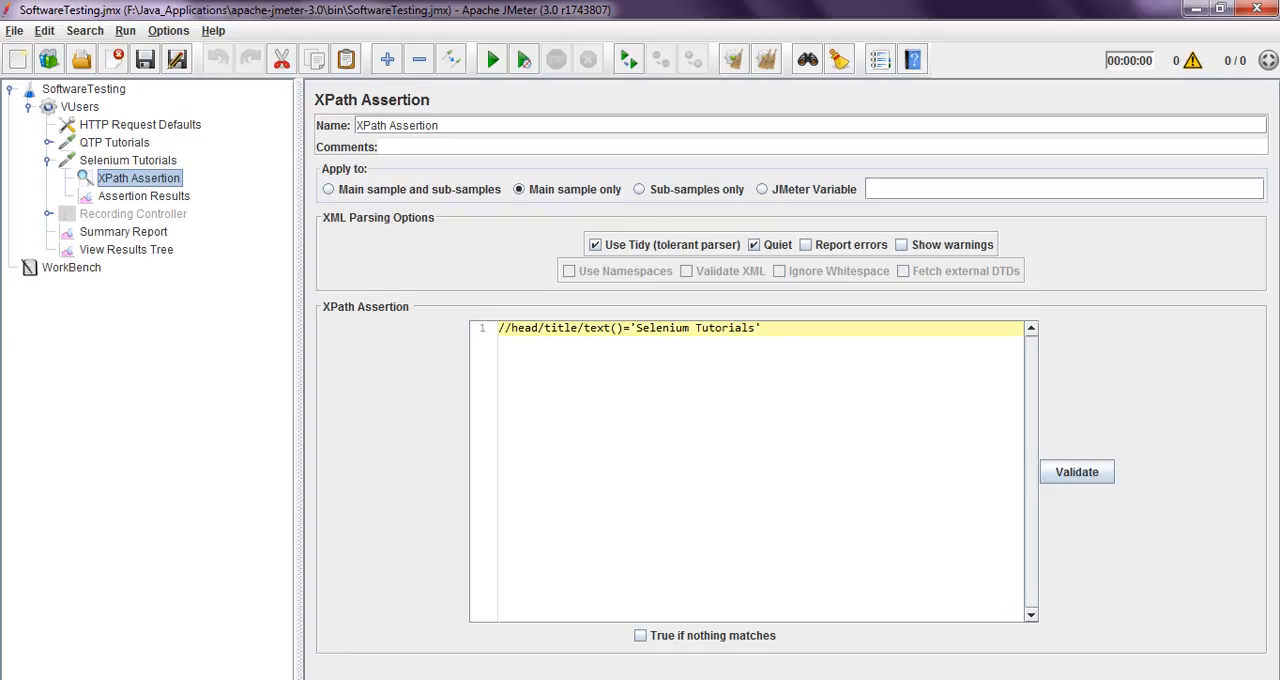
{"action": "left_click", "coordinate": [512, 328]}
{"action": "double_click", "coordinate": [526, 328]}
{"action": "double_click", "coordinate": [559, 328]}
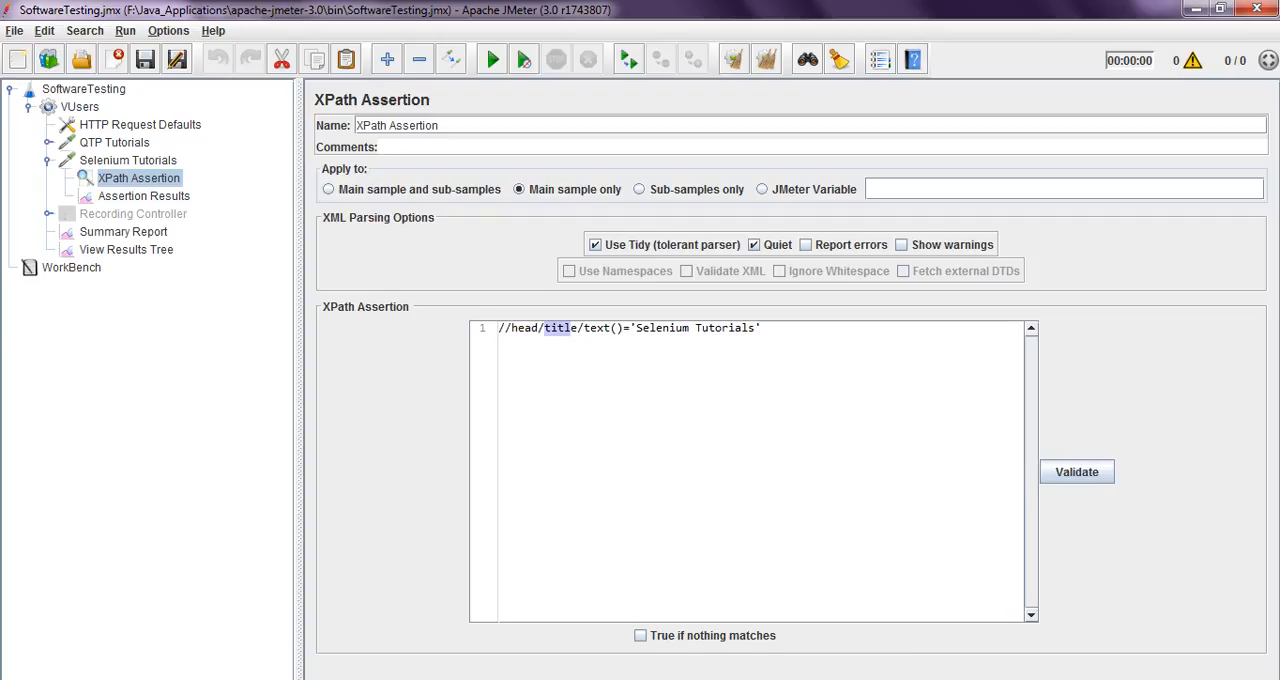
{"action": "left_click_drag", "start_coordinate": [584, 328], "coordinate": [498, 328]}
{"action": "left_click", "coordinate": [764, 328]}
{"action": "left_click", "coordinate": [764, 328]}
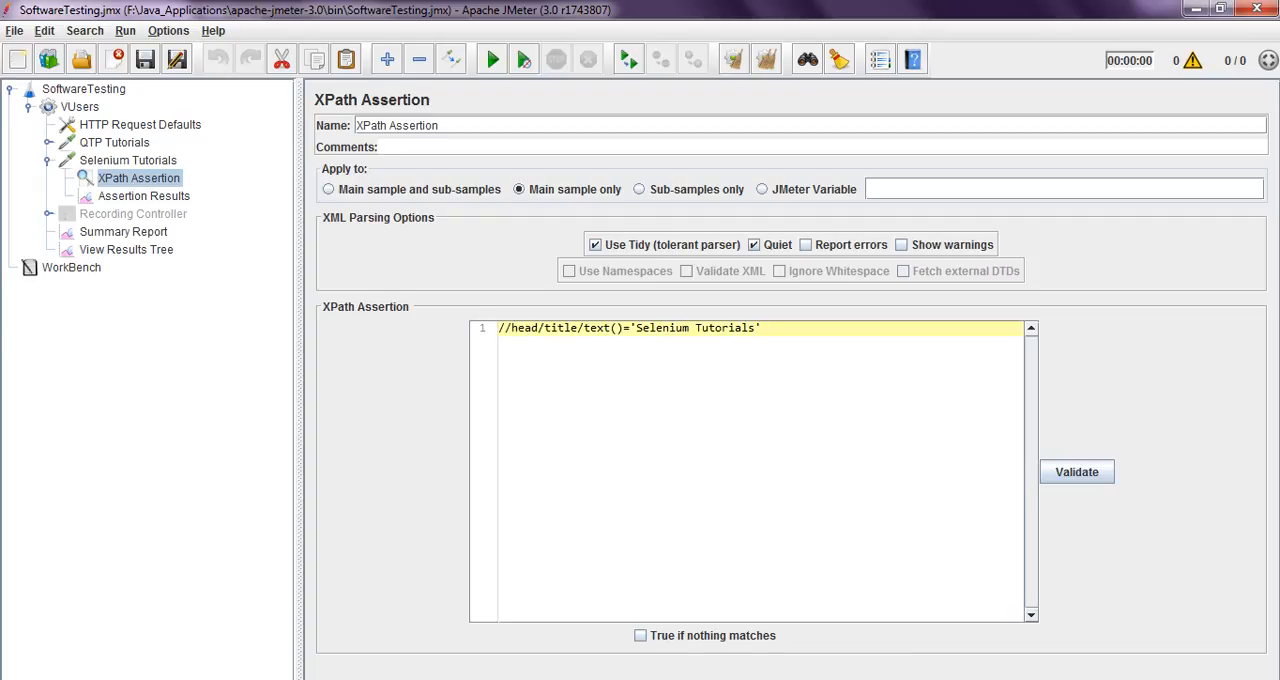
{"action": "left_click", "coordinate": [144, 196]}
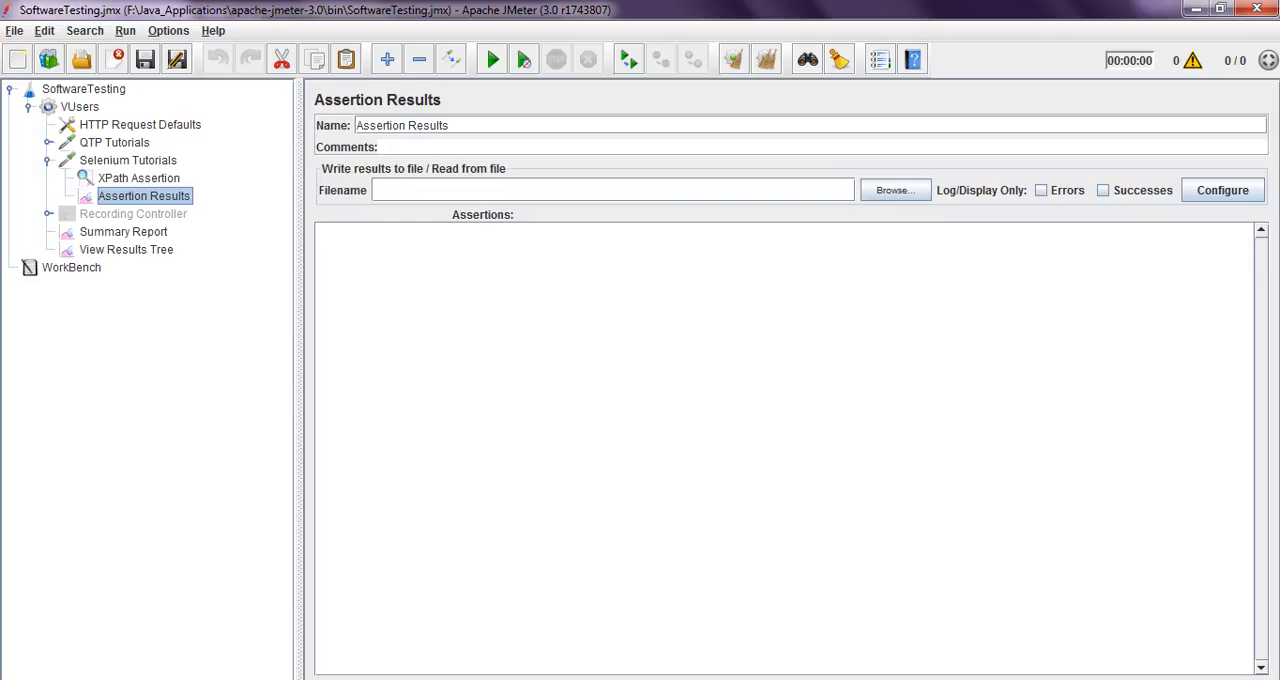
{"action": "right_click", "coordinate": [110, 160]}
{"action": "mouse_move", "coordinate": [150, 167]}
{"action": "mouse_move", "coordinate": [330, 266]}
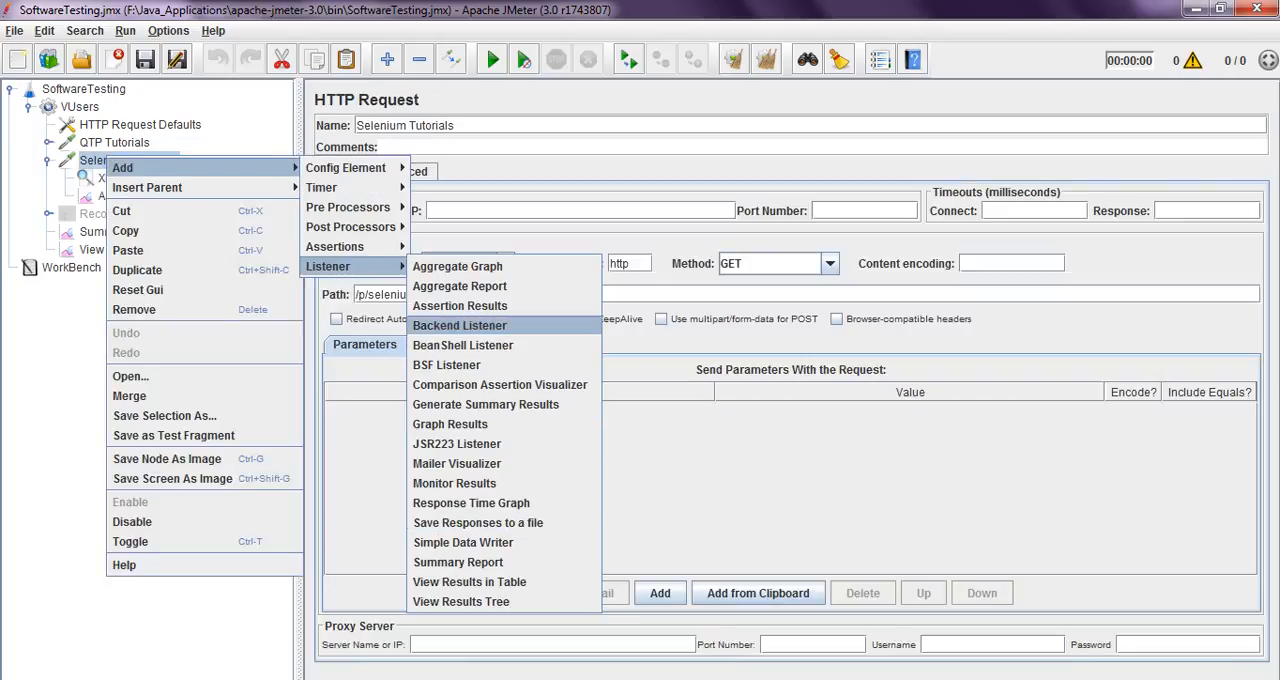
{"action": "key", "text": "Escape"}
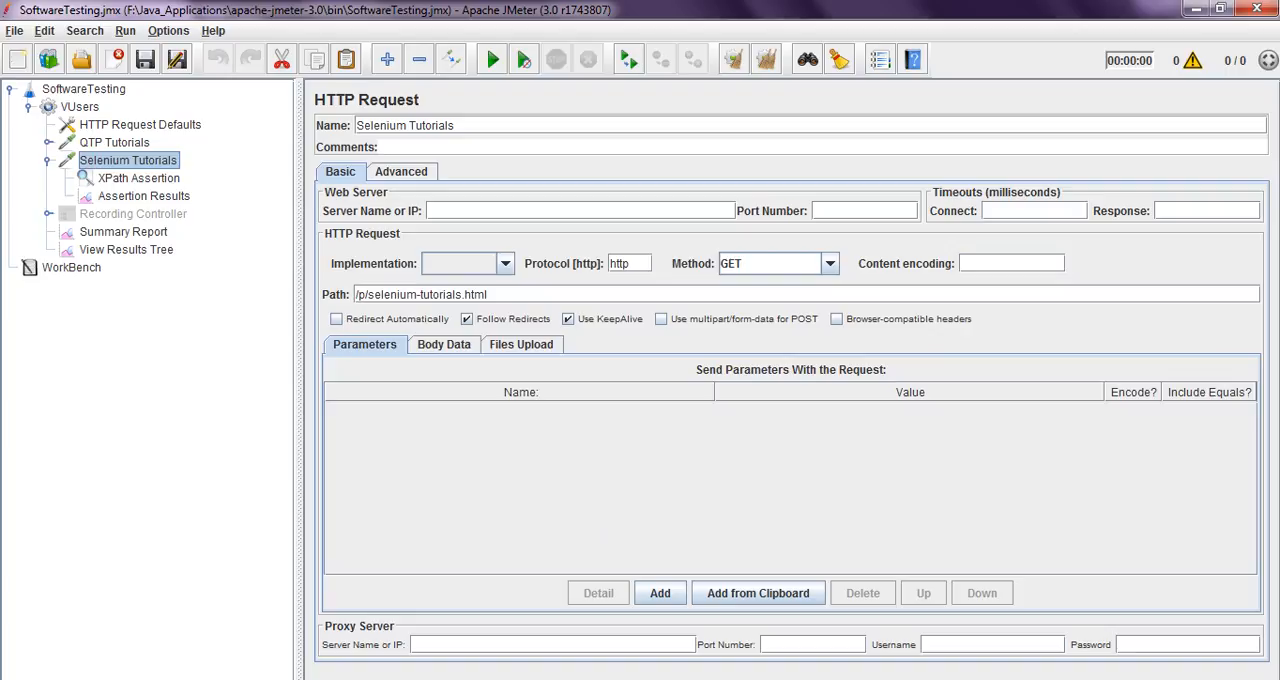
Review the XPath Assertion and the Assertion Results, Summary Report and View Results Tree listeners
{"action": "left_click", "coordinate": [139, 178]}
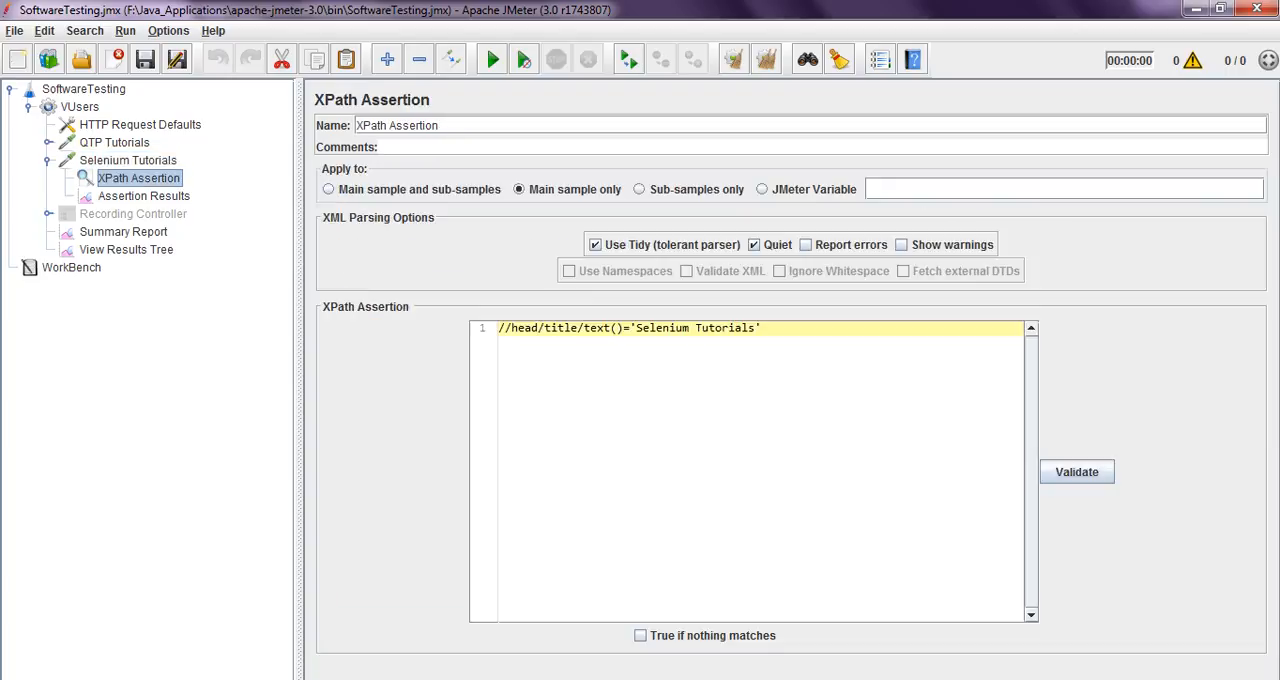
{"action": "left_click", "coordinate": [144, 196]}
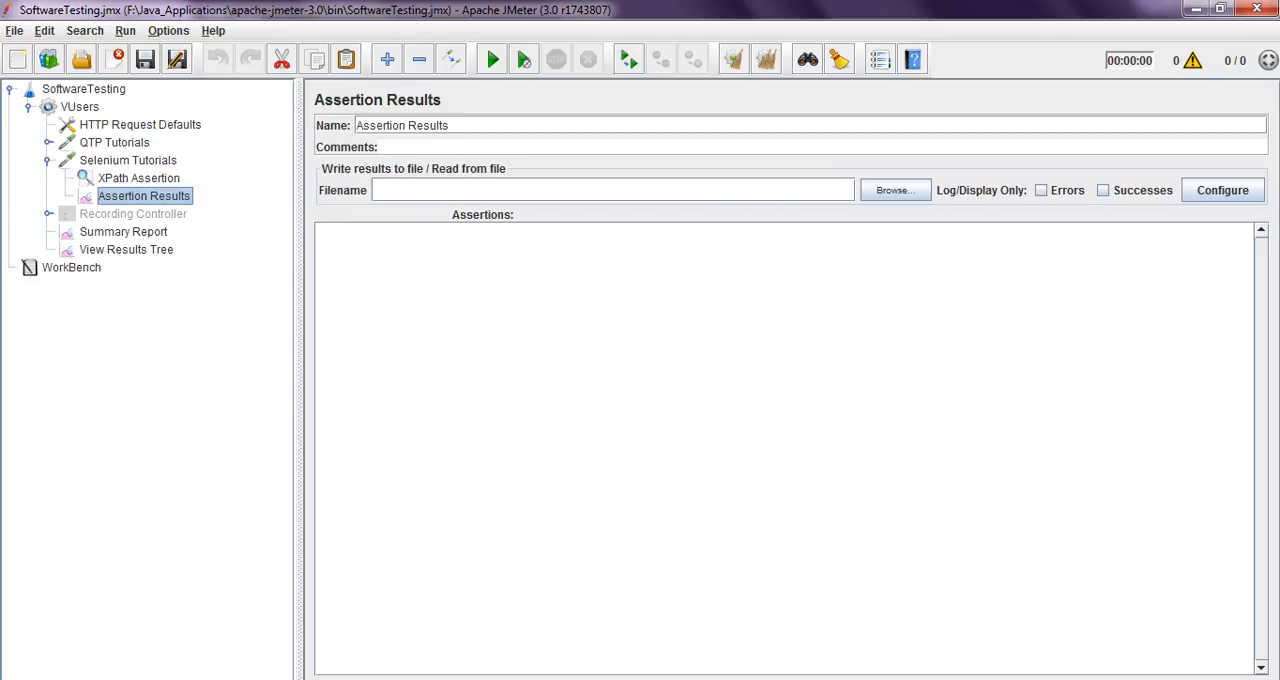
{"action": "left_click", "coordinate": [123, 232]}
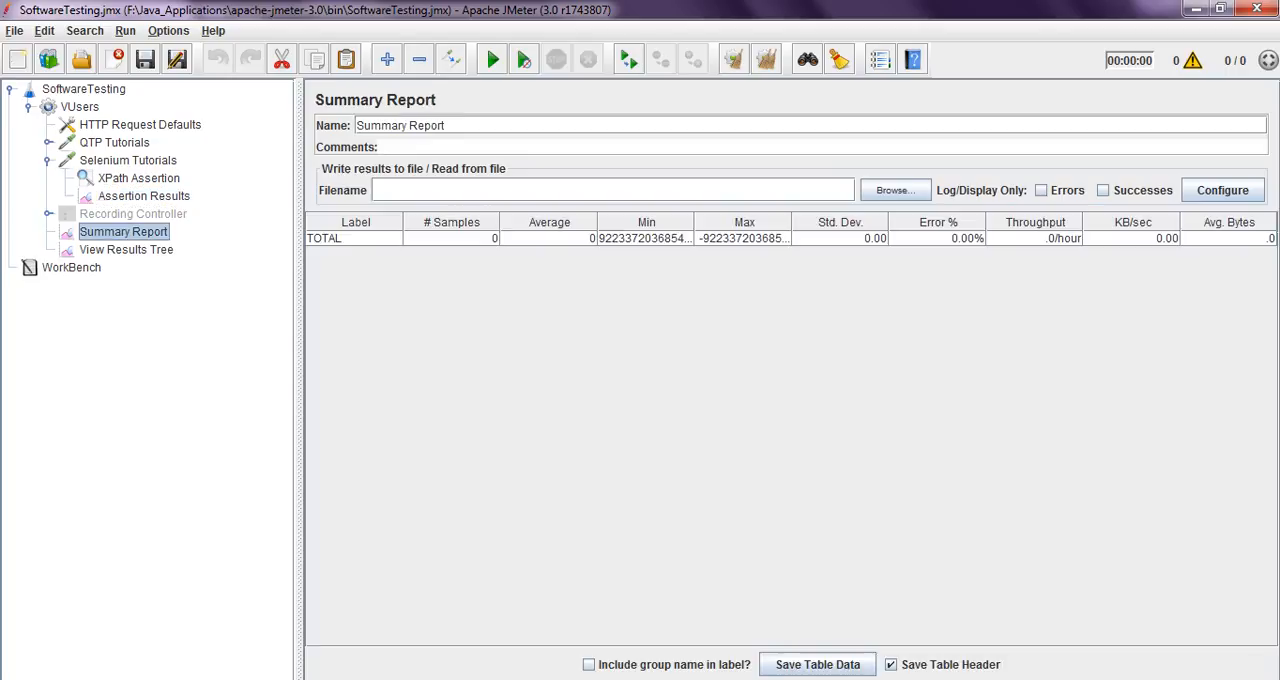
{"action": "left_click", "coordinate": [126, 250]}
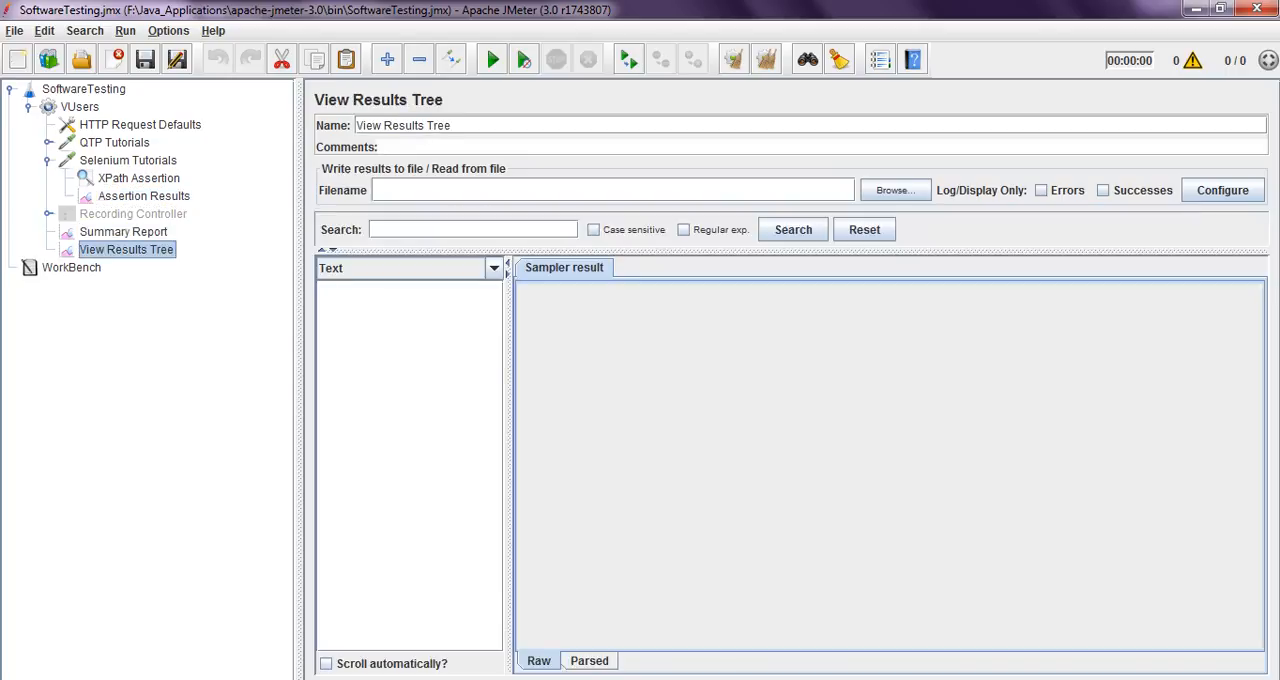
Examine the title expression in the XPath Assertion under the Selenium Tutorials request
{"action": "left_click", "coordinate": [128, 160]}
{"action": "left_click", "coordinate": [139, 178]}
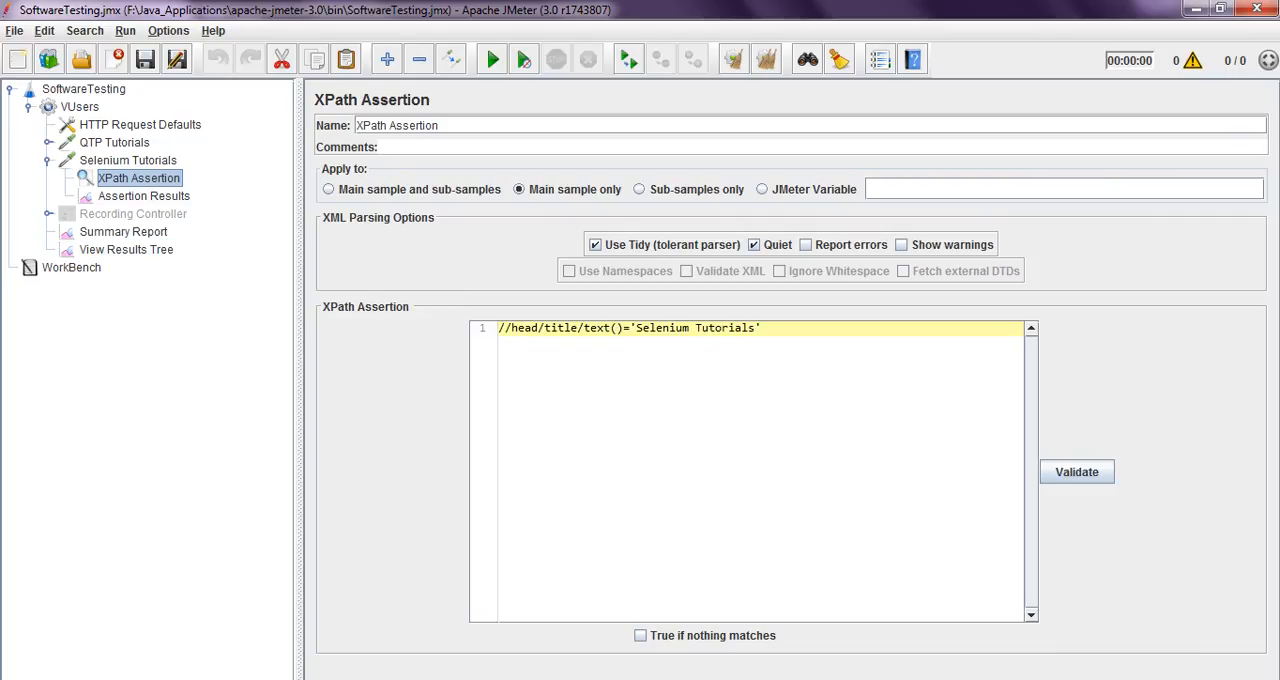
{"action": "left_click_drag", "start_coordinate": [765, 328], "coordinate": [504, 328]}
{"action": "left_click", "coordinate": [765, 329]}
Run the test plan and inspect the QTP Tutorials sample's request in View Results Tree
{"action": "left_click", "coordinate": [126, 250]}
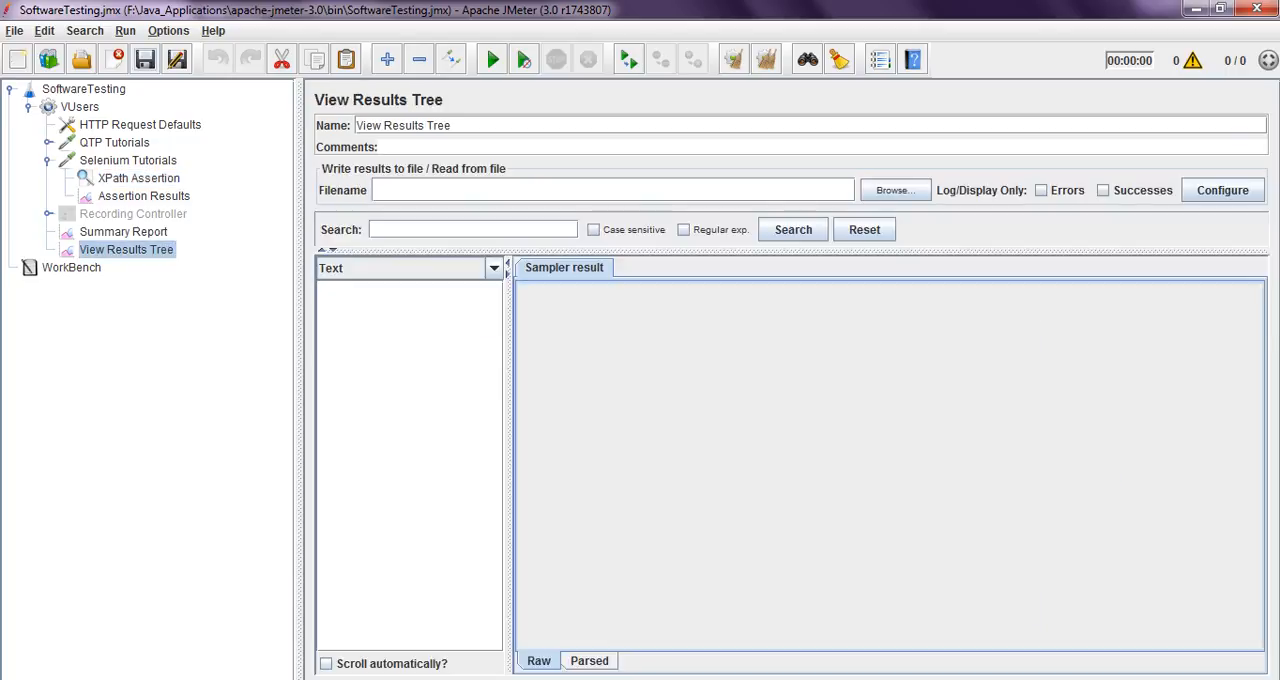
{"action": "left_click", "coordinate": [492, 60]}
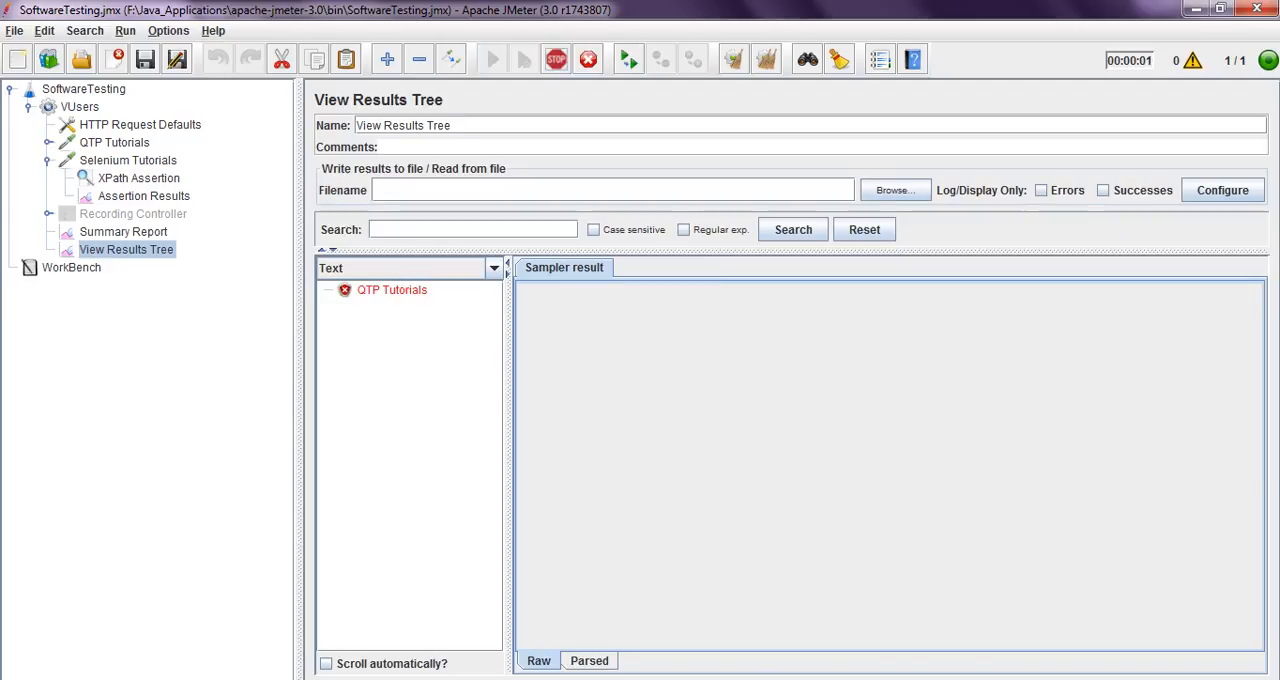
{"action": "left_click", "coordinate": [392, 290]}
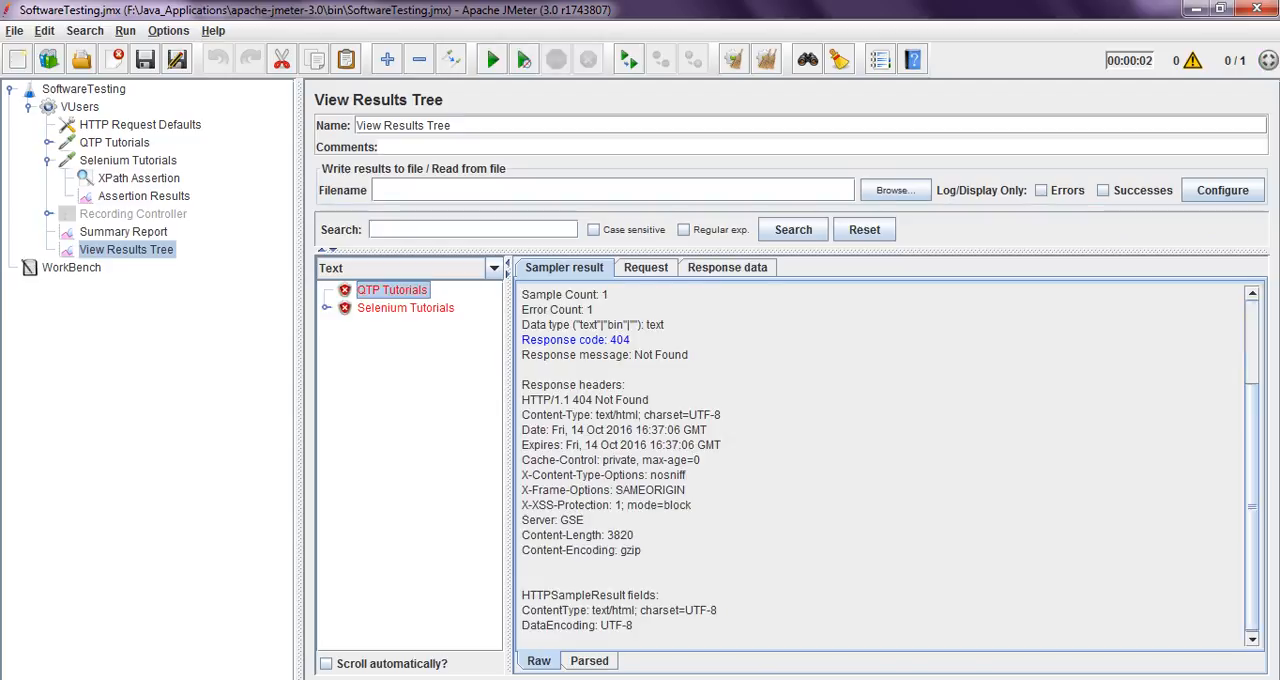
{"action": "left_click", "coordinate": [646, 268]}
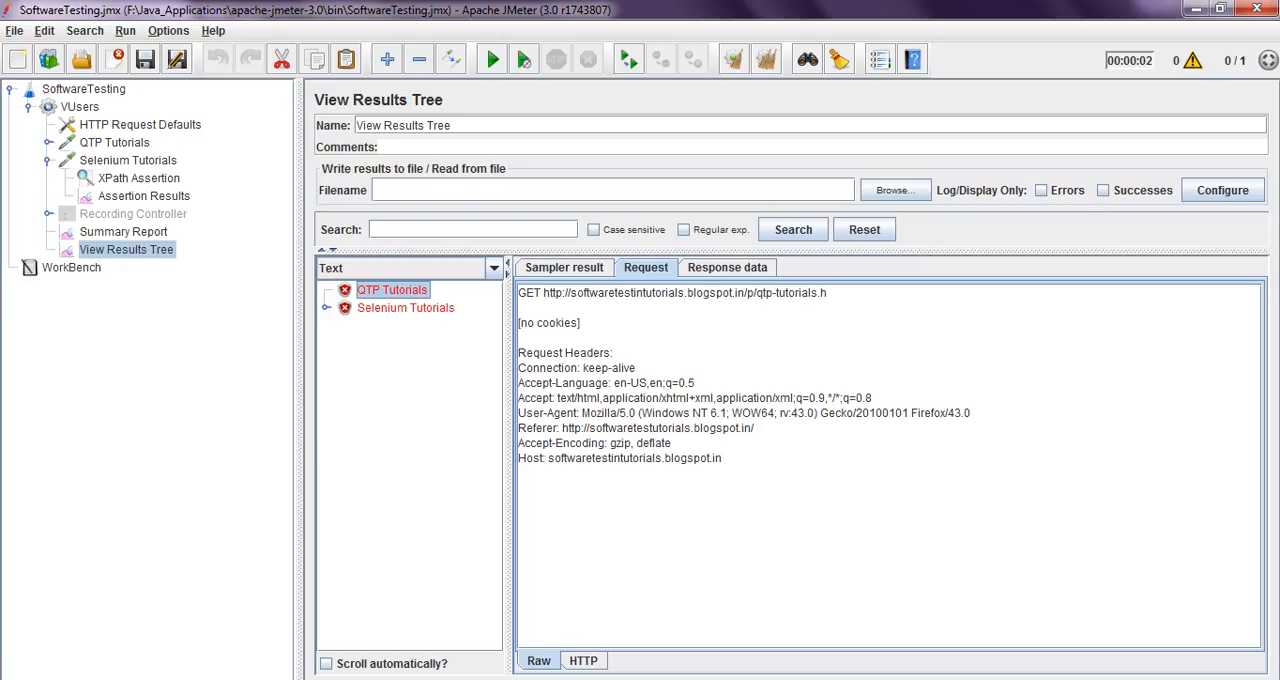
Complete the QTP Tutorials request path as /p/qtp-tutorials.html and save the test plan
{"action": "left_click", "coordinate": [115, 143]}
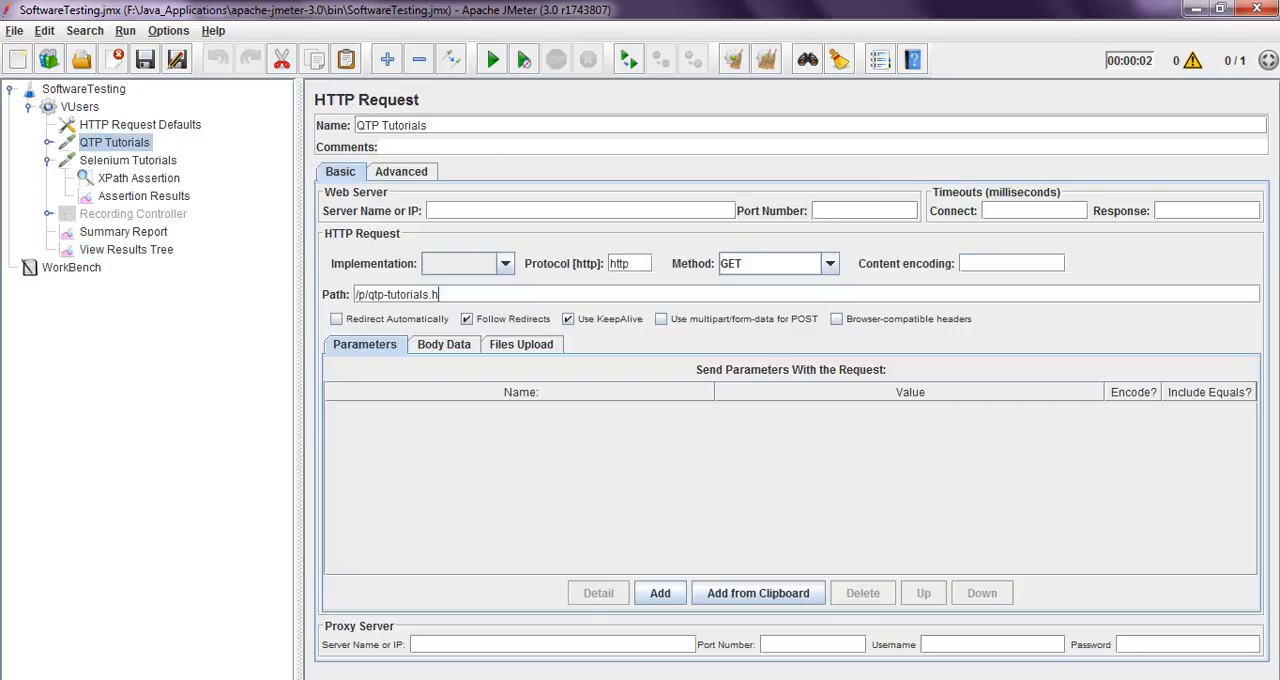
{"action": "type", "text": "tml"}
{"action": "left_click", "coordinate": [145, 60]}
Review the Selenium Tutorials request, its XPath Assertion and Assertion Results, and the Summary Report
{"action": "left_click", "coordinate": [128, 161]}
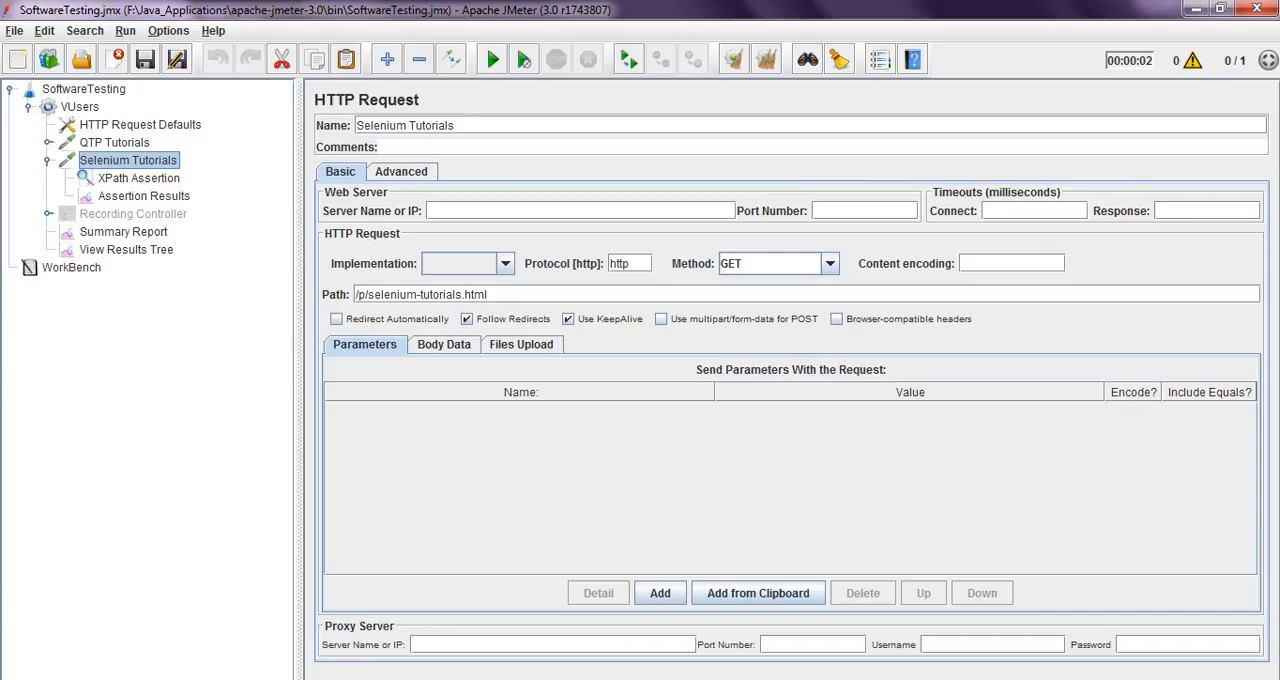
{"action": "left_click", "coordinate": [139, 178]}
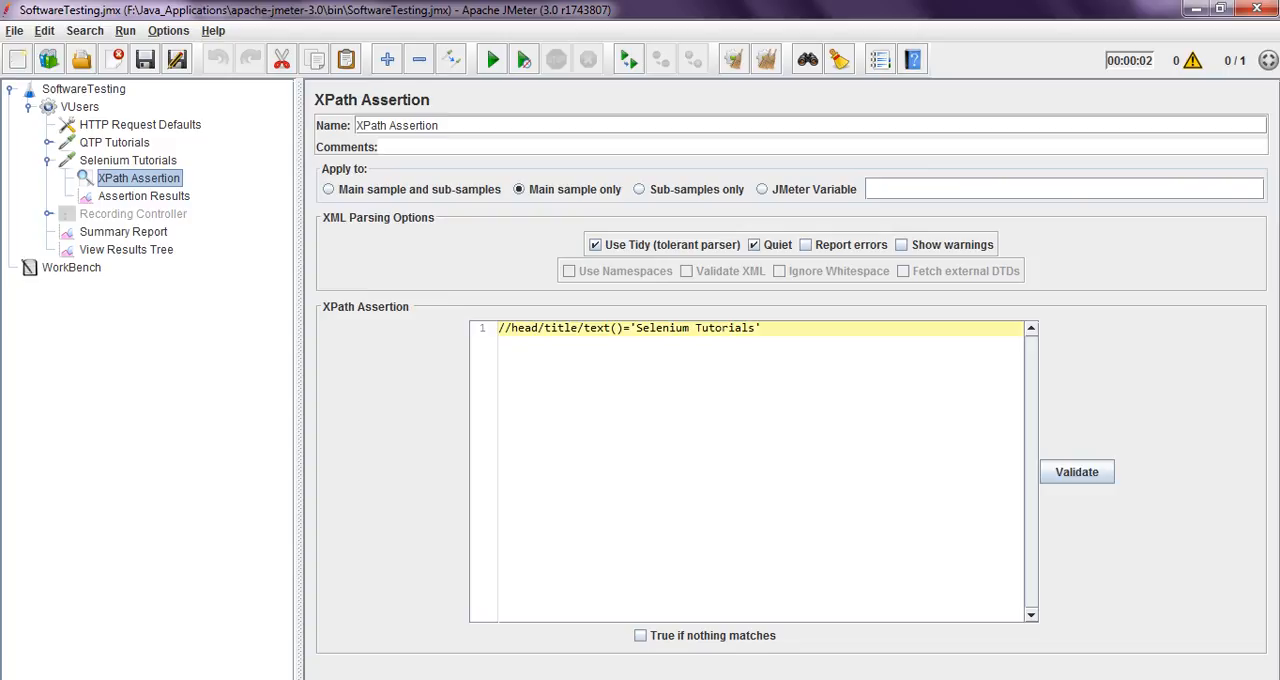
{"action": "left_click", "coordinate": [144, 196]}
{"action": "left_click", "coordinate": [123, 232]}
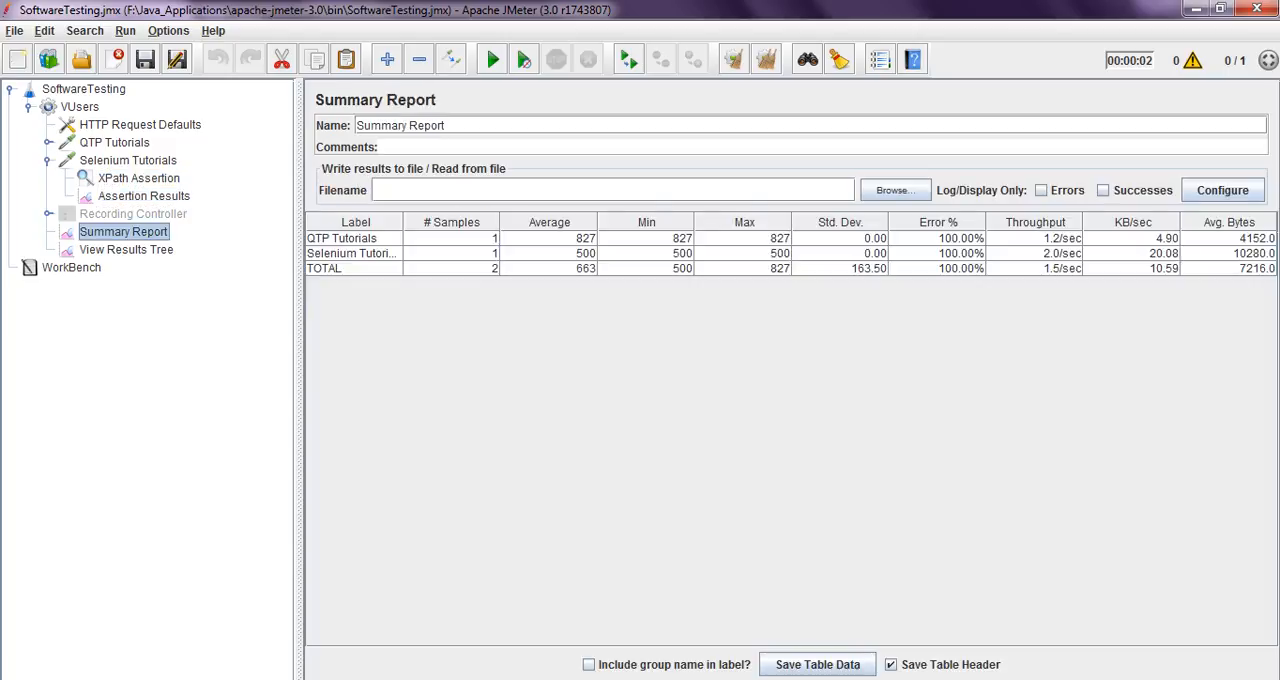
Examine the request and response data of the Selenium Tutorials sample in View Results Tree
{"action": "left_click", "coordinate": [126, 250]}
{"action": "left_click", "coordinate": [406, 308]}
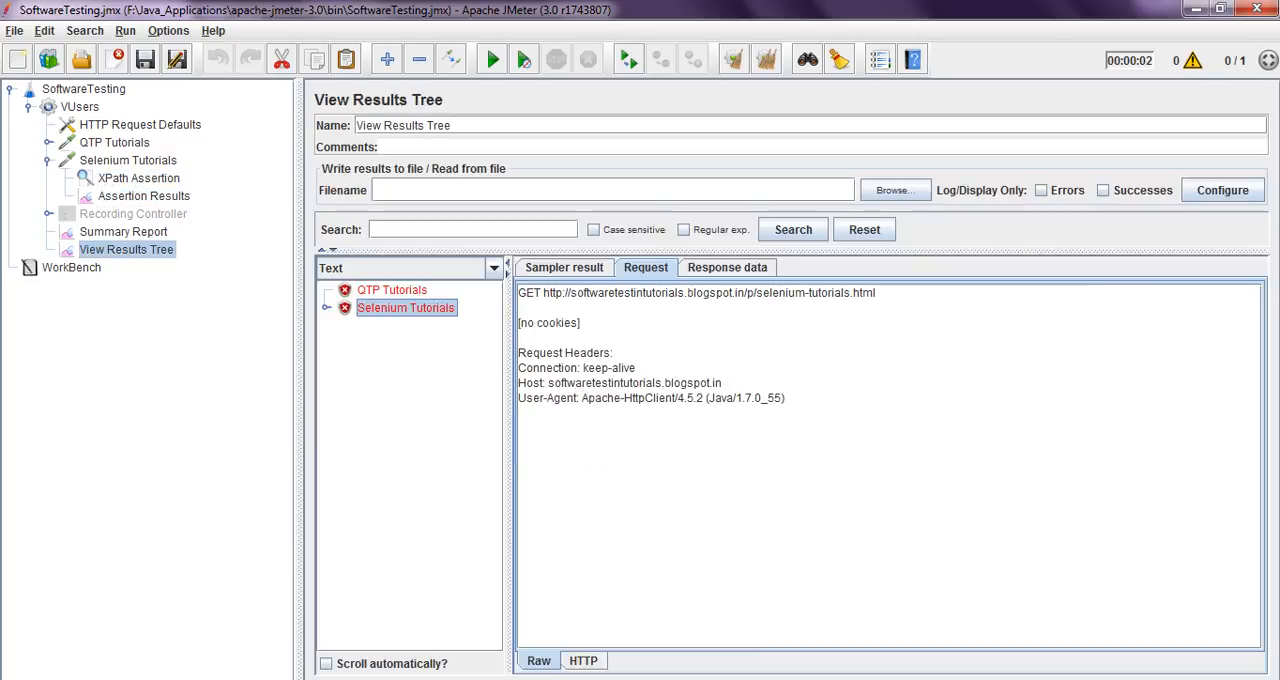
{"action": "left_click", "coordinate": [727, 268]}
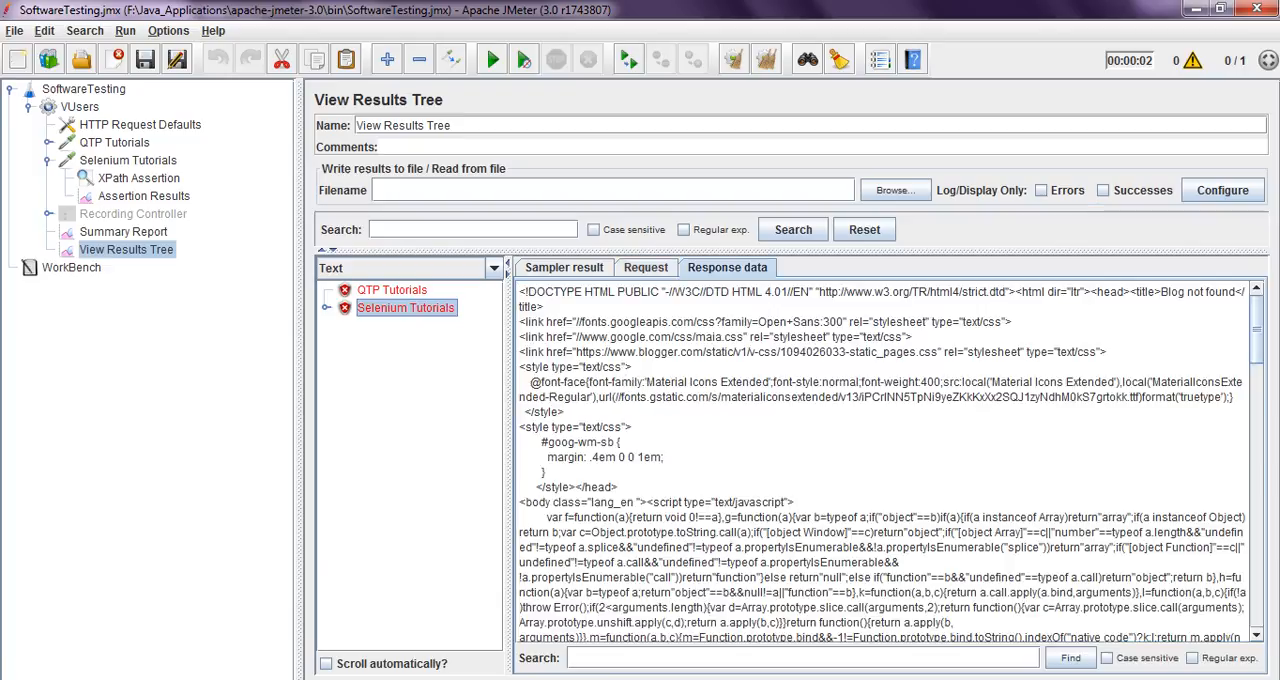
{"action": "scroll", "coordinate": [880, 460], "scroll_direction": "down", "scroll_amount": 5}
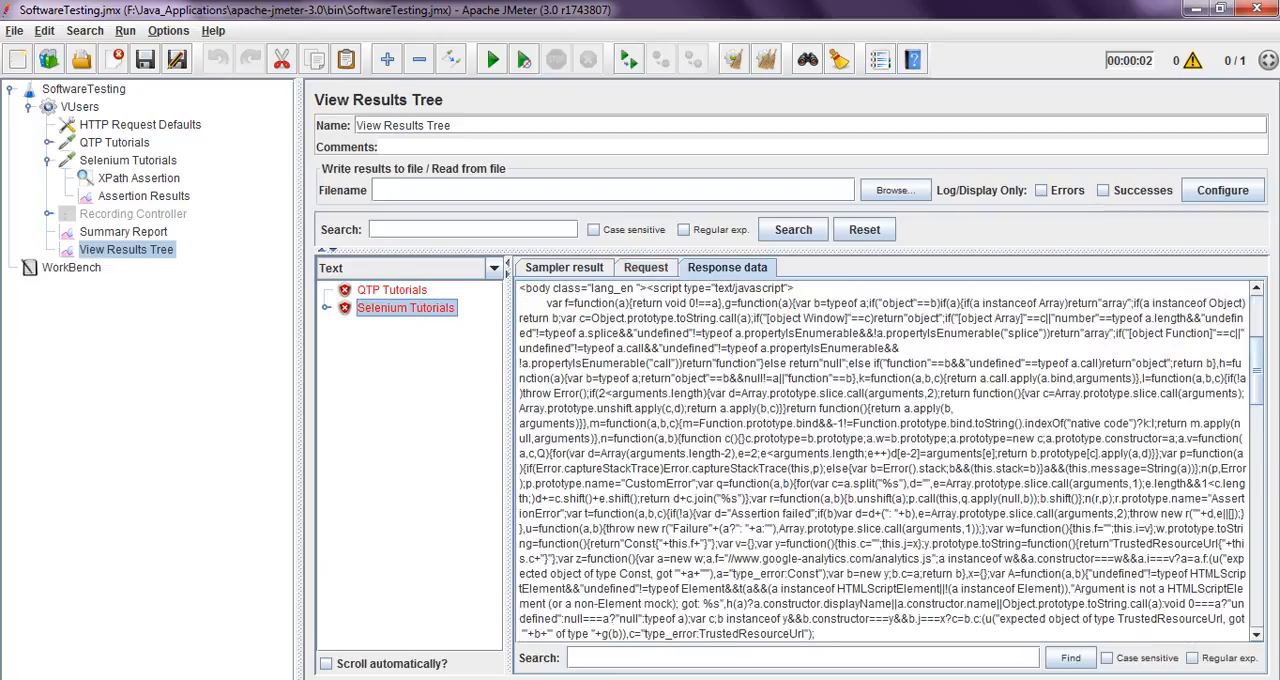
{"action": "scroll", "coordinate": [880, 460], "scroll_direction": "down", "scroll_amount": 4}
{"action": "scroll", "coordinate": [880, 460], "scroll_direction": "up", "scroll_amount": 4}
{"action": "left_click_drag", "start_coordinate": [550, 393], "coordinate": [576, 393]}
{"action": "left_click_drag", "start_coordinate": [796, 393], "coordinate": [880, 393]}
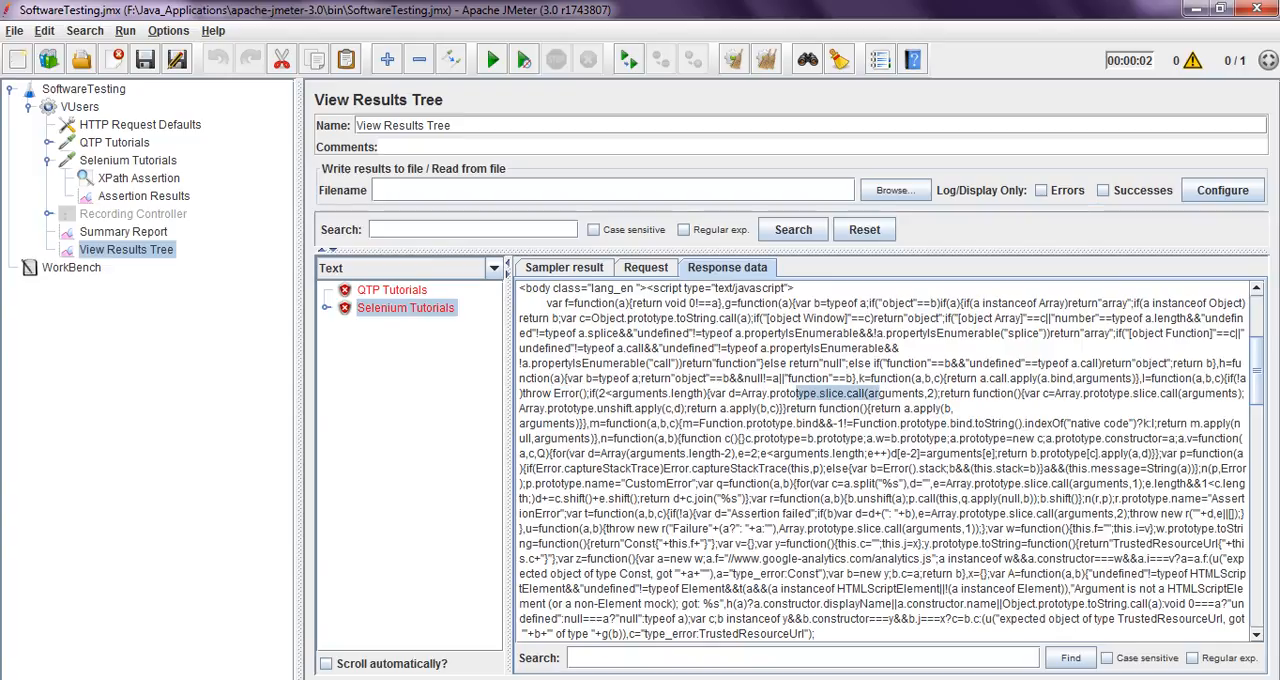
{"action": "left_click", "coordinate": [880, 393]}
Read the XPath Assertion result under the Selenium Tutorials sample
{"action": "left_click", "coordinate": [325, 307]}
{"action": "left_click", "coordinate": [416, 325]}
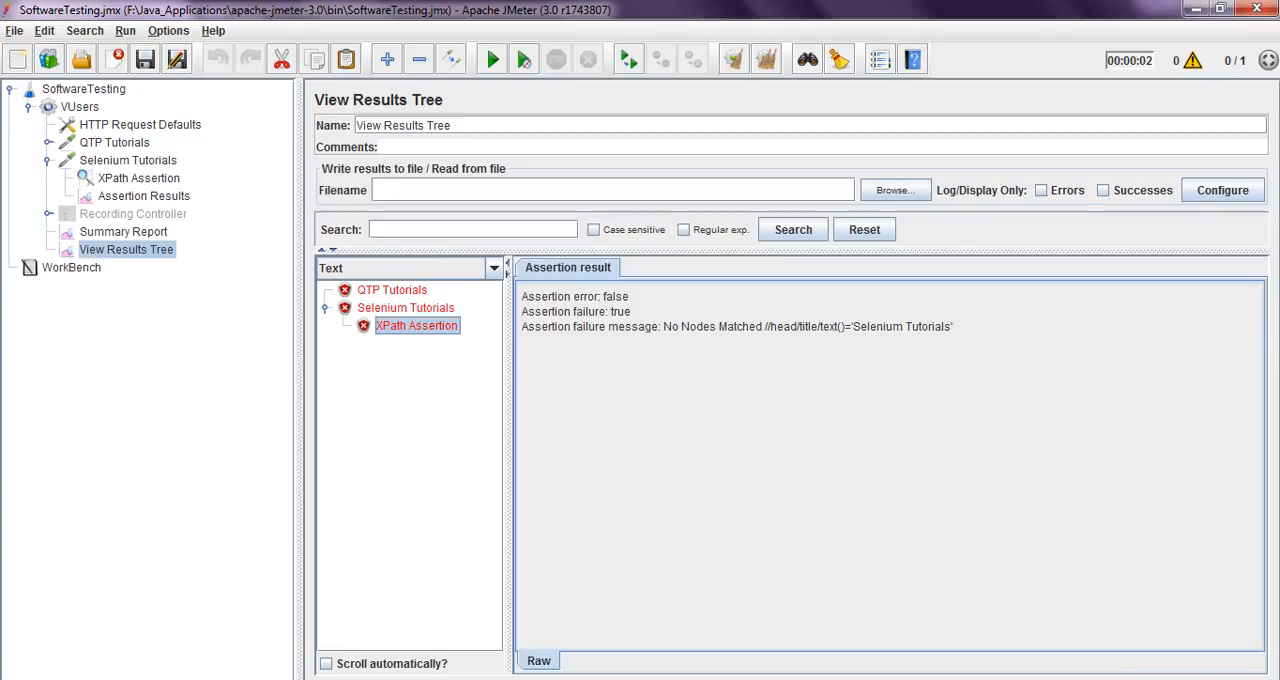
{"action": "left_click_drag", "start_coordinate": [870, 327], "coordinate": [954, 327]}
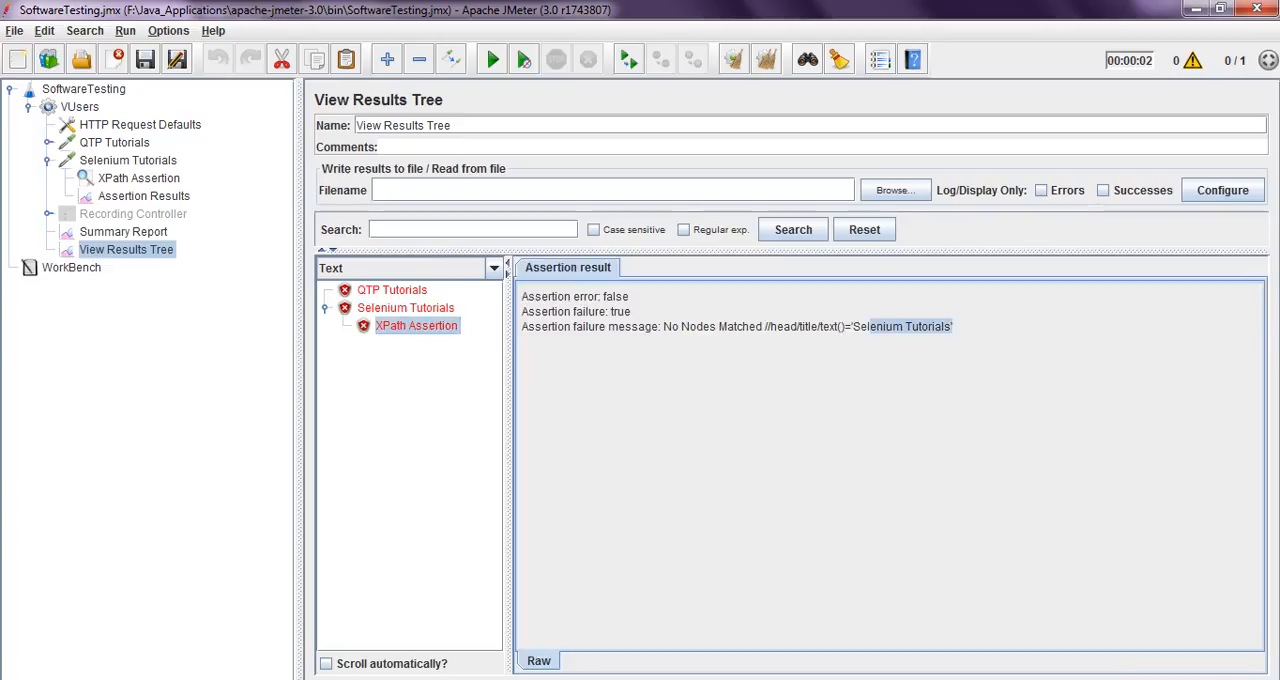
Check the Selenium Tutorials sample's result, request and response data again for the returned page title
{"action": "left_click", "coordinate": [405, 308]}
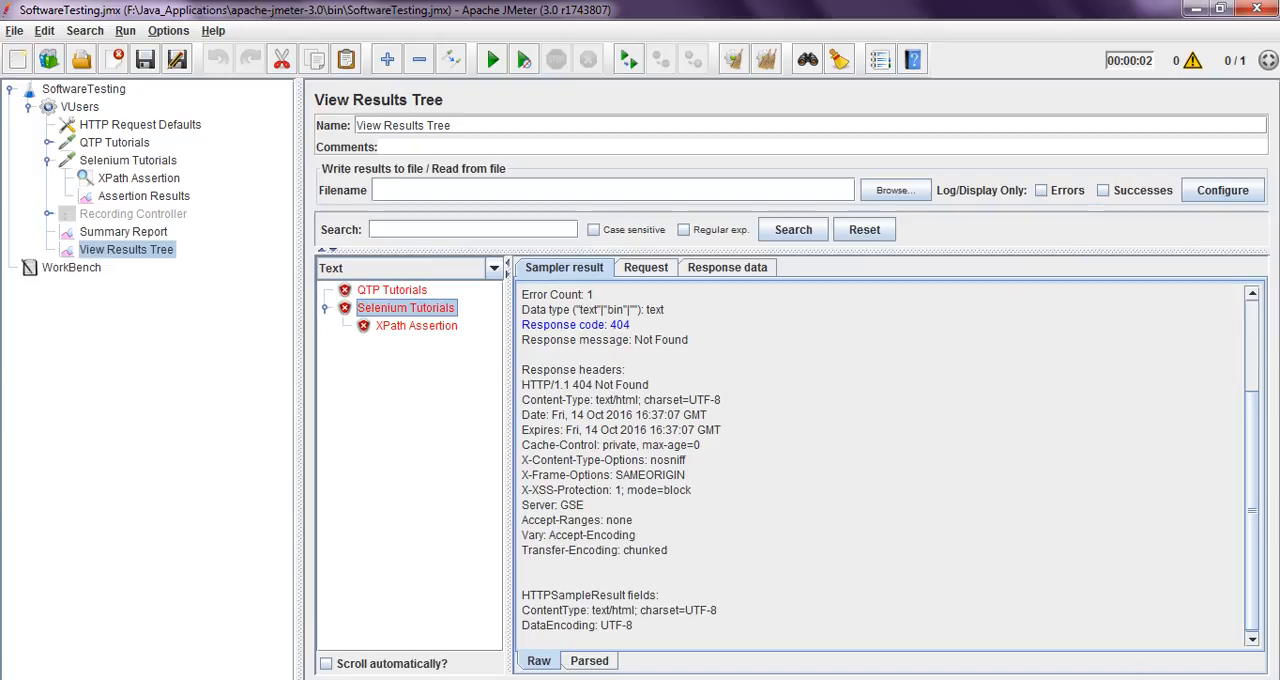
{"action": "left_click", "coordinate": [646, 268]}
{"action": "left_click", "coordinate": [727, 268]}
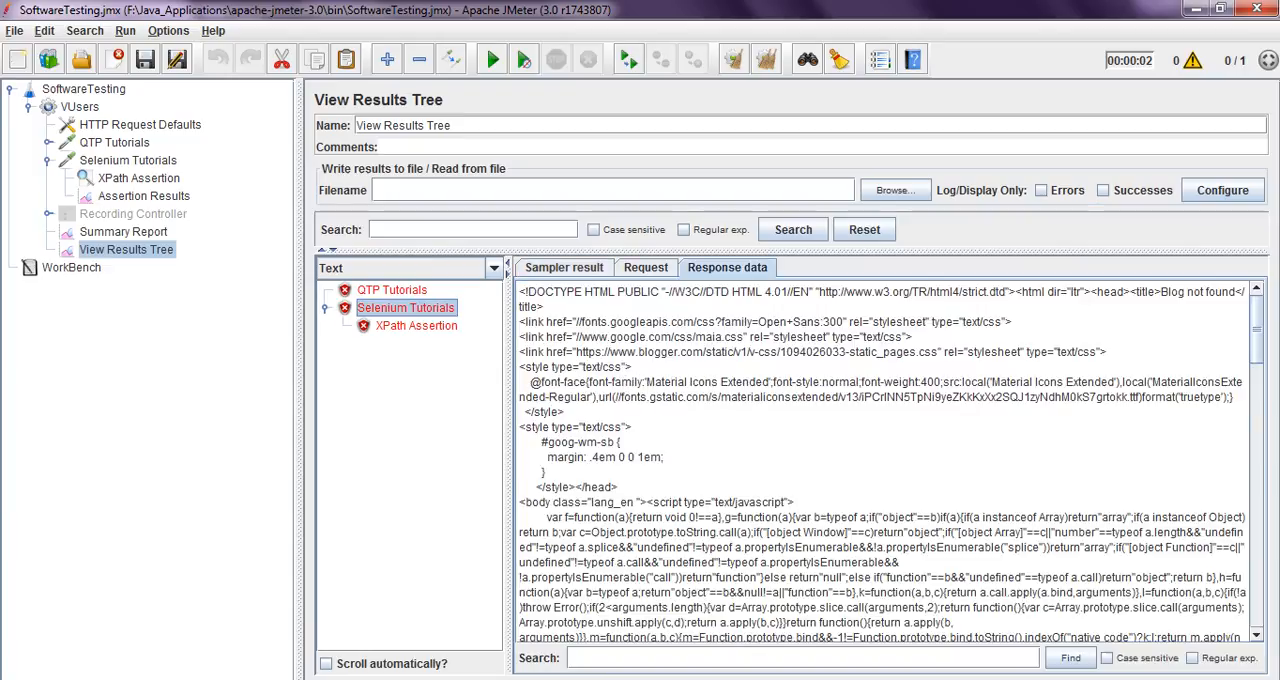
{"action": "left_click_drag", "start_coordinate": [609, 352], "coordinate": [752, 352]}
{"action": "left_click", "coordinate": [752, 354]}
{"action": "scroll", "coordinate": [880, 460], "scroll_direction": "down", "scroll_amount": 2}
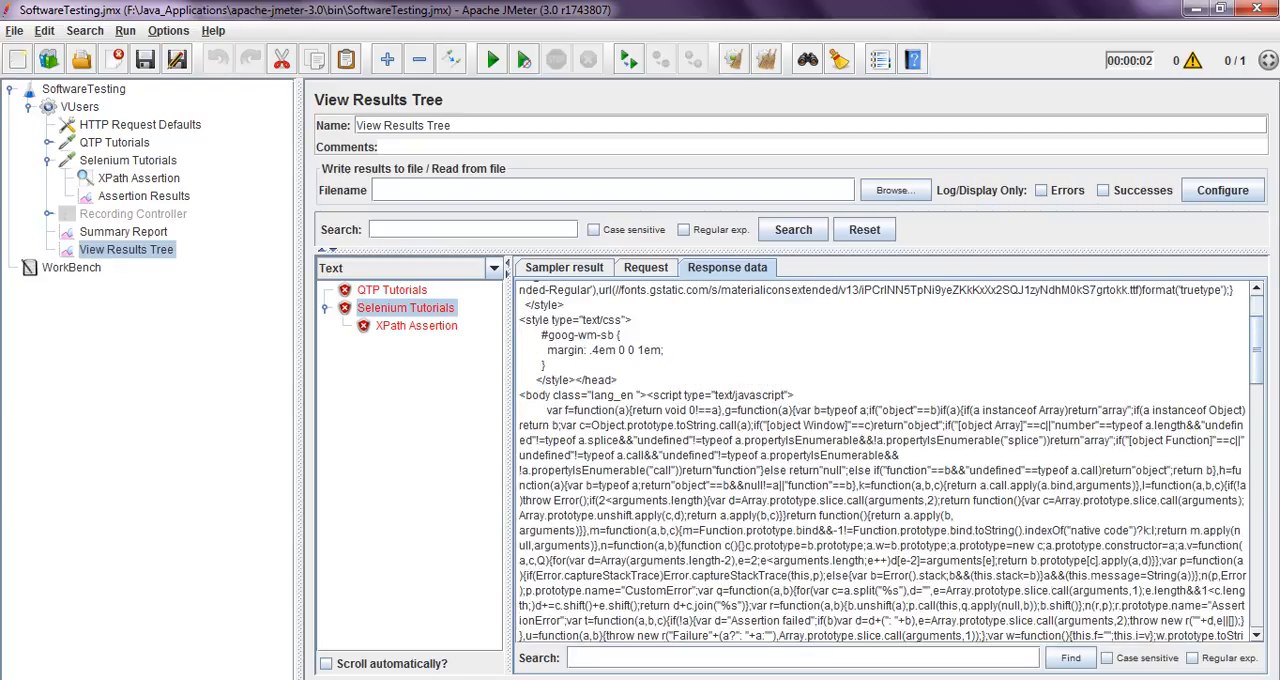
{"action": "scroll", "coordinate": [880, 460], "scroll_direction": "up", "scroll_amount": 2}
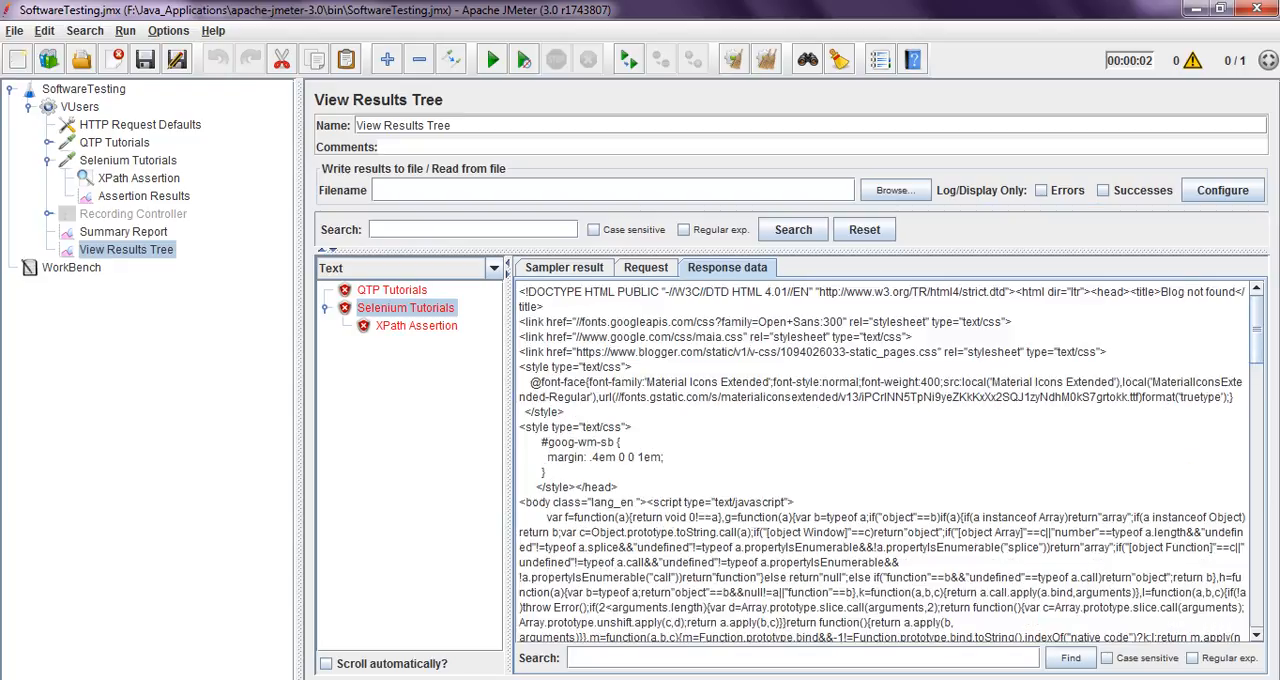
Set the server name of the Selenium Tutorials request to softwaretestutorials.blogspot.in
{"action": "left_click", "coordinate": [138, 178]}
{"action": "left_click", "coordinate": [128, 160]}
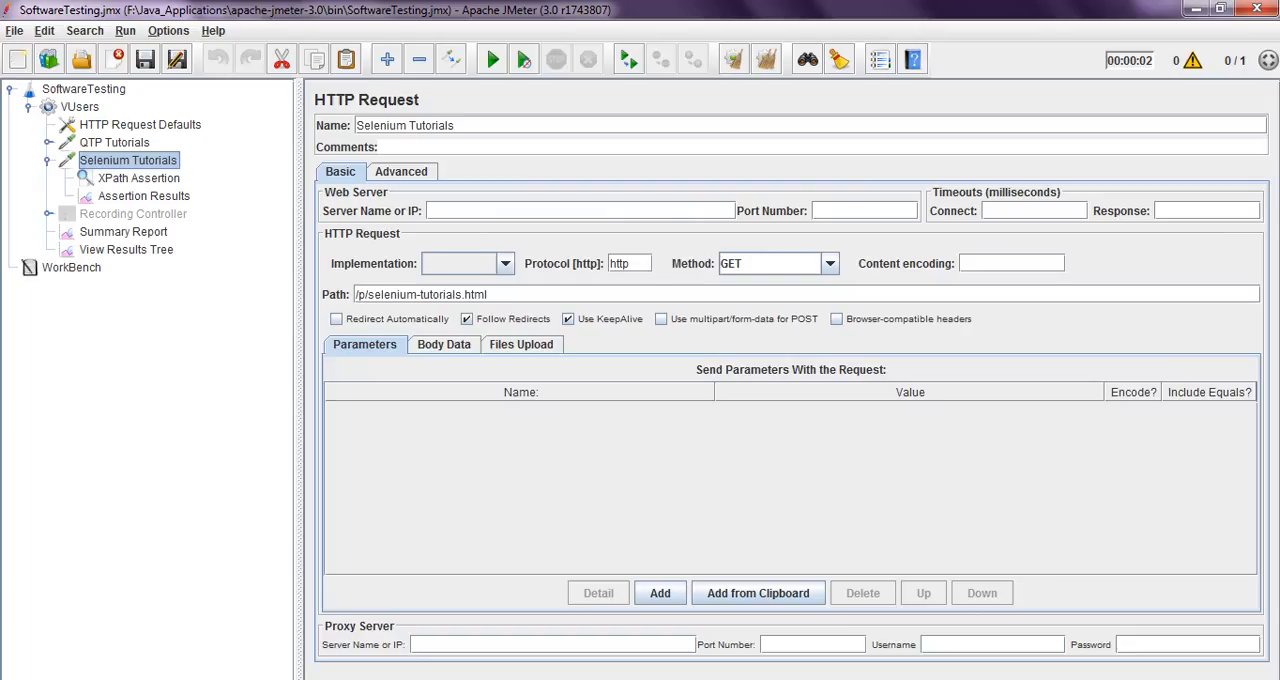
{"action": "left_click", "coordinate": [490, 294]}
{"action": "type", "text": "softwaretestutorials.blogspot.in"}
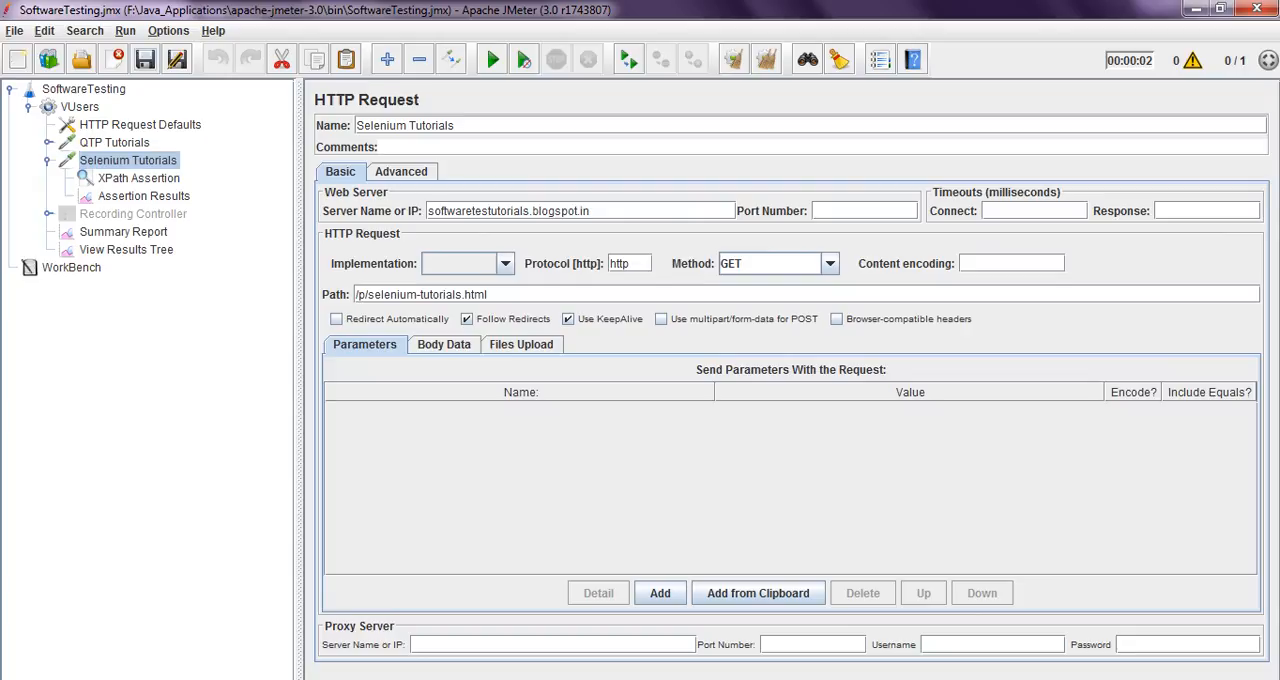
Rerun the test plan with the previous results cleared and view the Selenium Tutorials response data
{"action": "left_click", "coordinate": [767, 60]}
{"action": "left_click", "coordinate": [492, 60]}
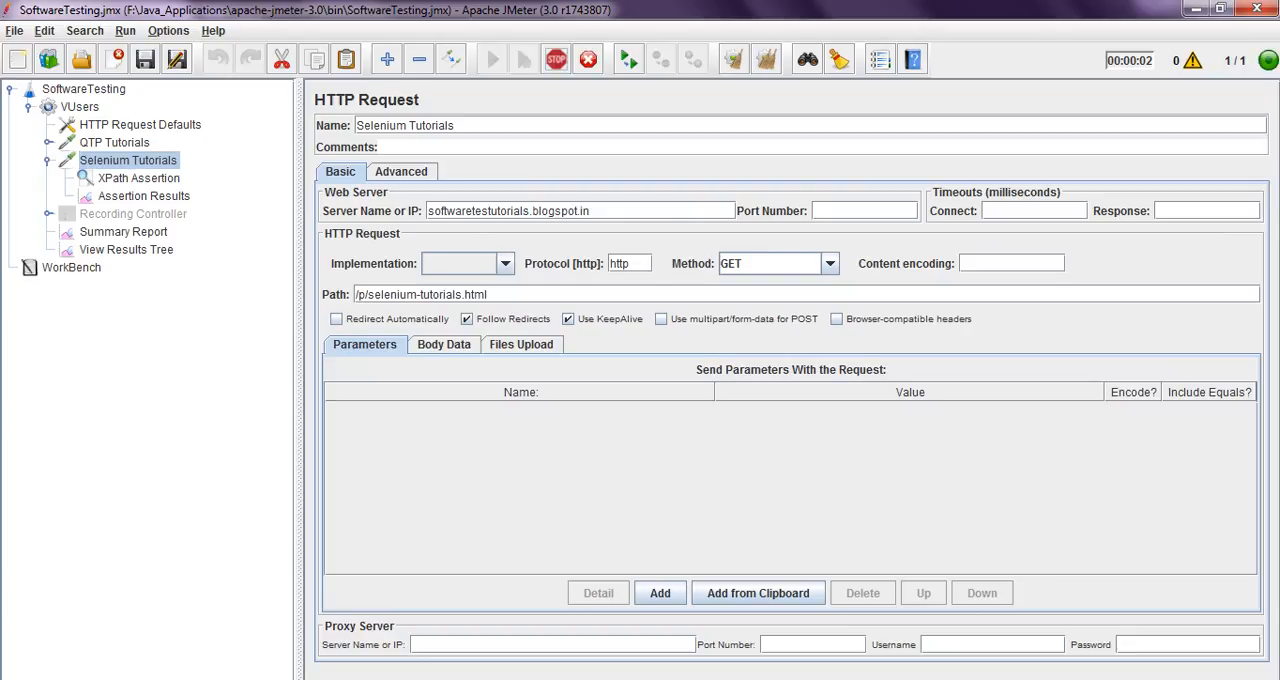
{"action": "left_click", "coordinate": [126, 250]}
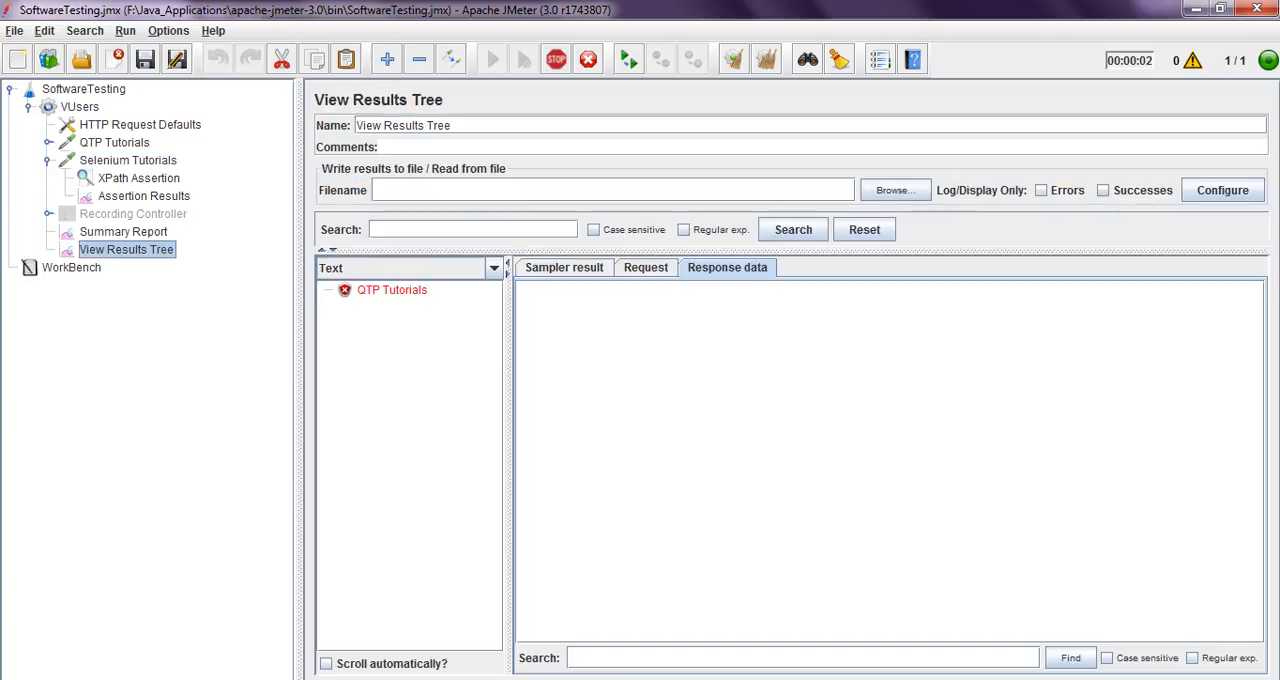
{"action": "left_click", "coordinate": [392, 290]}
{"action": "left_click", "coordinate": [405, 308]}
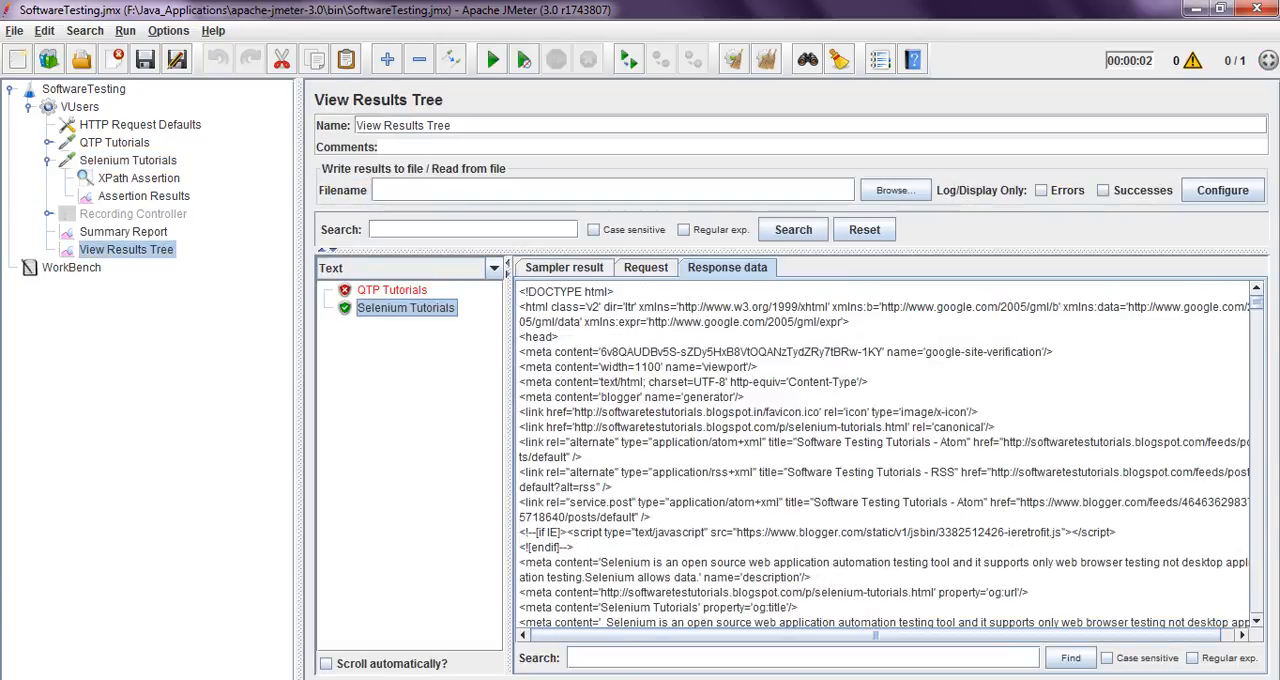
Inspect the QTP Tutorials sample's request URL and response data
{"action": "left_click", "coordinate": [392, 290]}
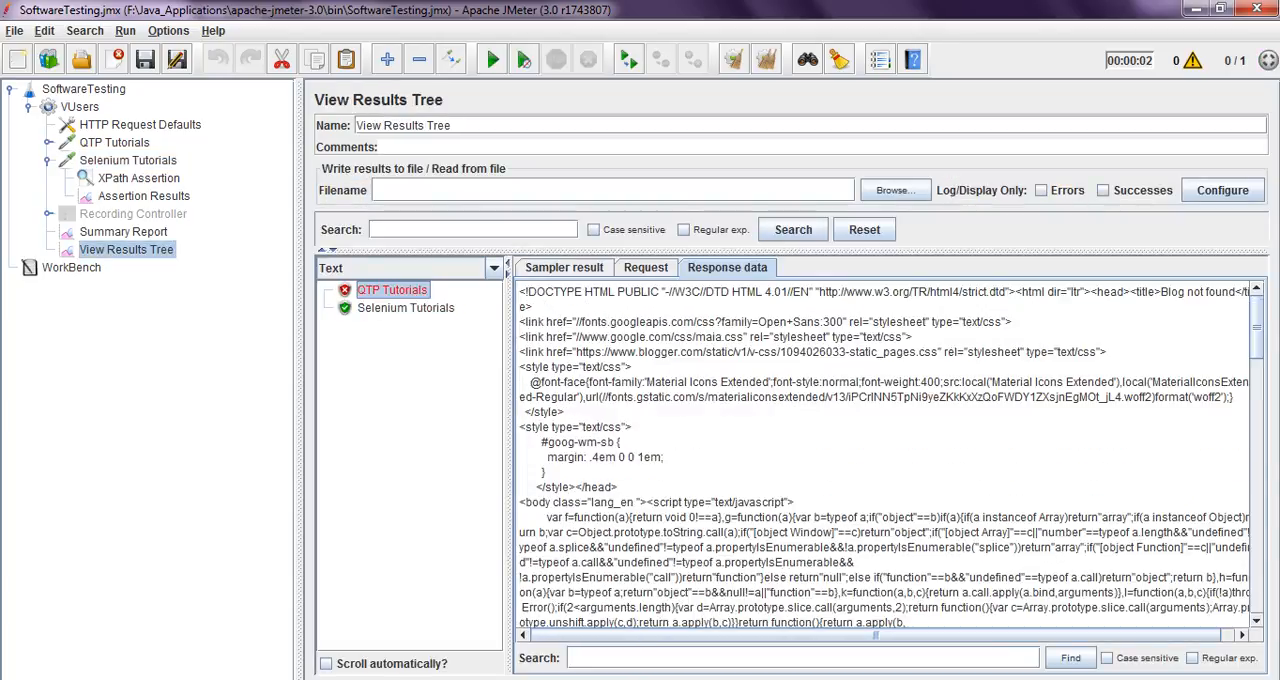
{"action": "left_click", "coordinate": [646, 268]}
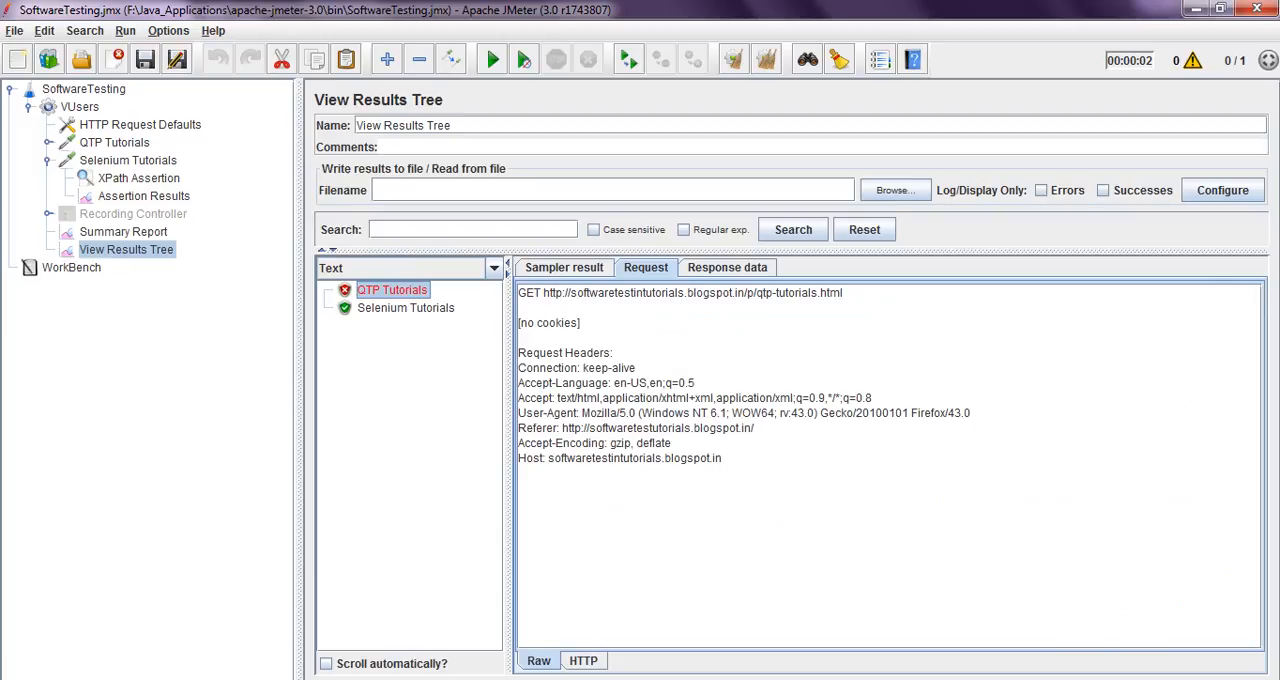
{"action": "left_click_drag", "start_coordinate": [756, 293], "coordinate": [843, 293]}
{"action": "left_click", "coordinate": [727, 268]}
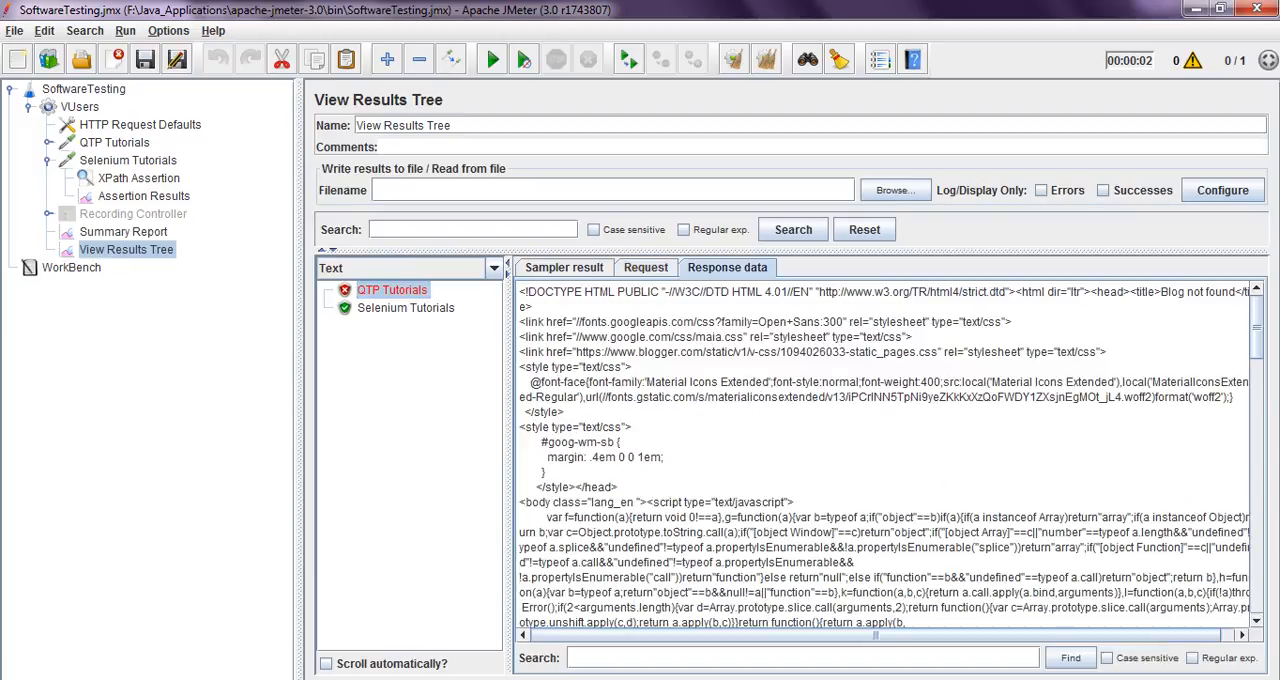
Set the server name of the QTP Tutorials request to softwaretestutorials.blogspot.in
{"action": "left_click", "coordinate": [115, 143]}
{"action": "left_click", "coordinate": [500, 211]}
{"action": "type", "text": "softwaretestutorials.blogspot.in"}
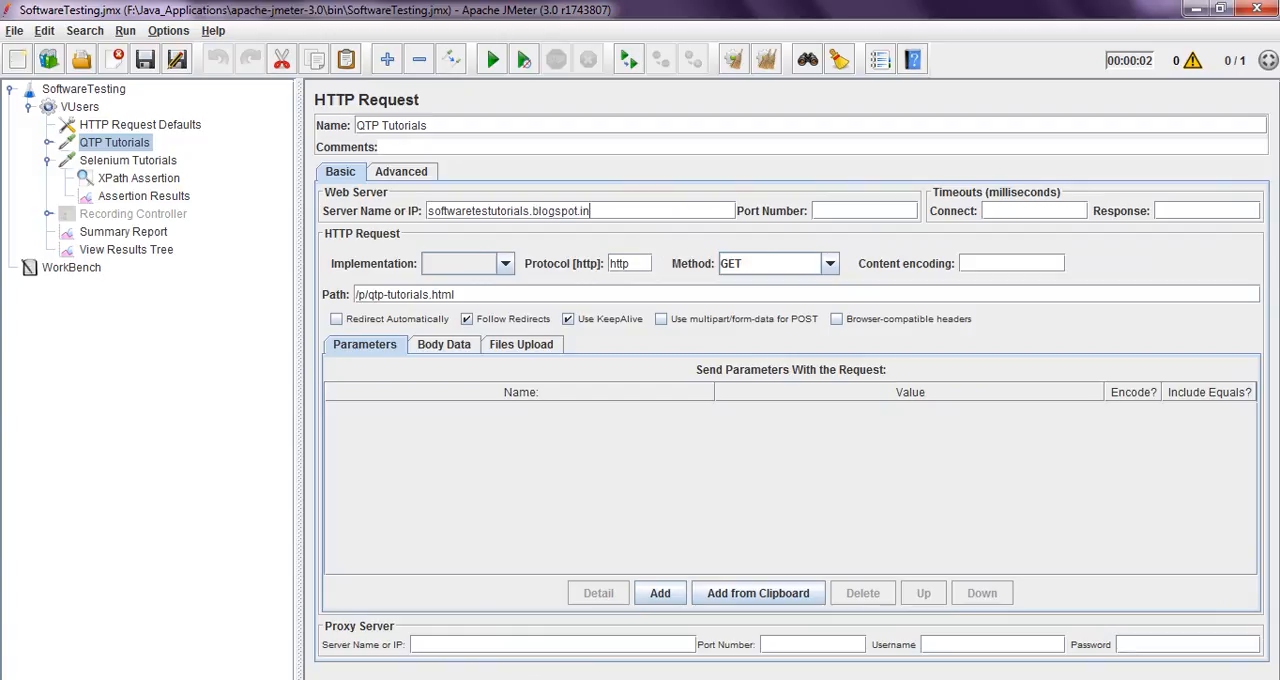
Compare the server names in HTTP Request Defaults and the Selenium Tutorials request, and view the Assertion Results
{"action": "left_click", "coordinate": [140, 125]}
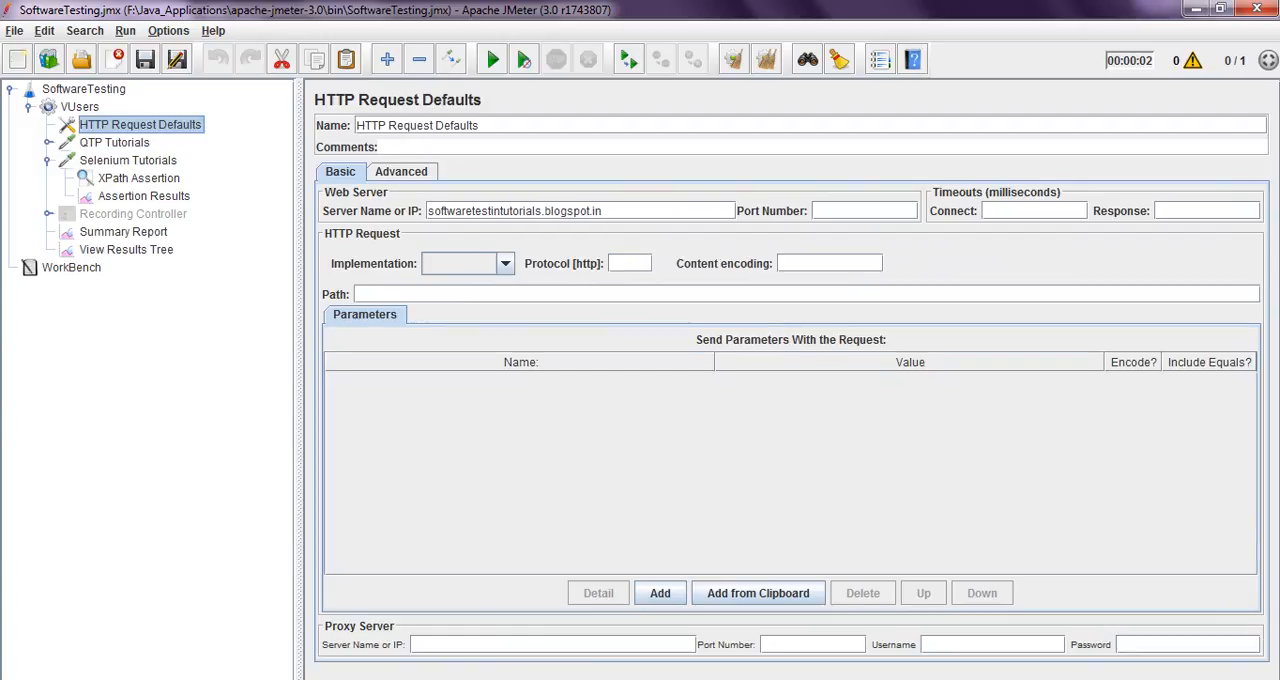
{"action": "left_click", "coordinate": [128, 160]}
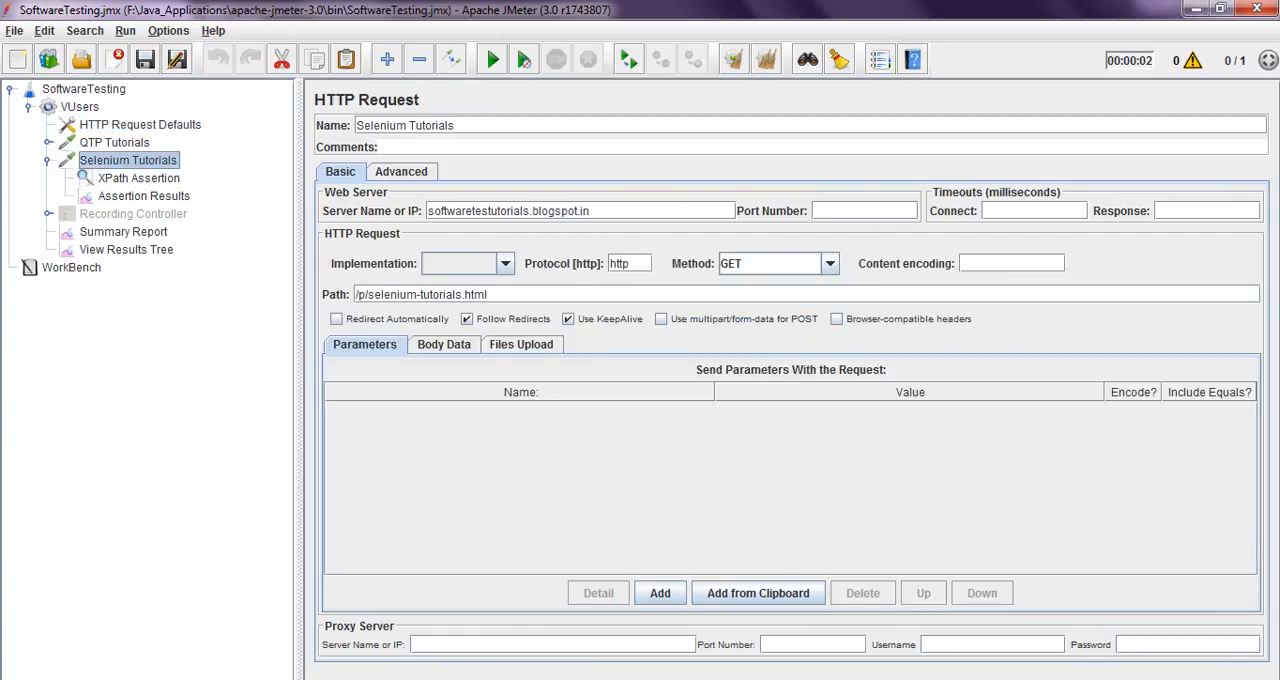
{"action": "left_click", "coordinate": [144, 196]}
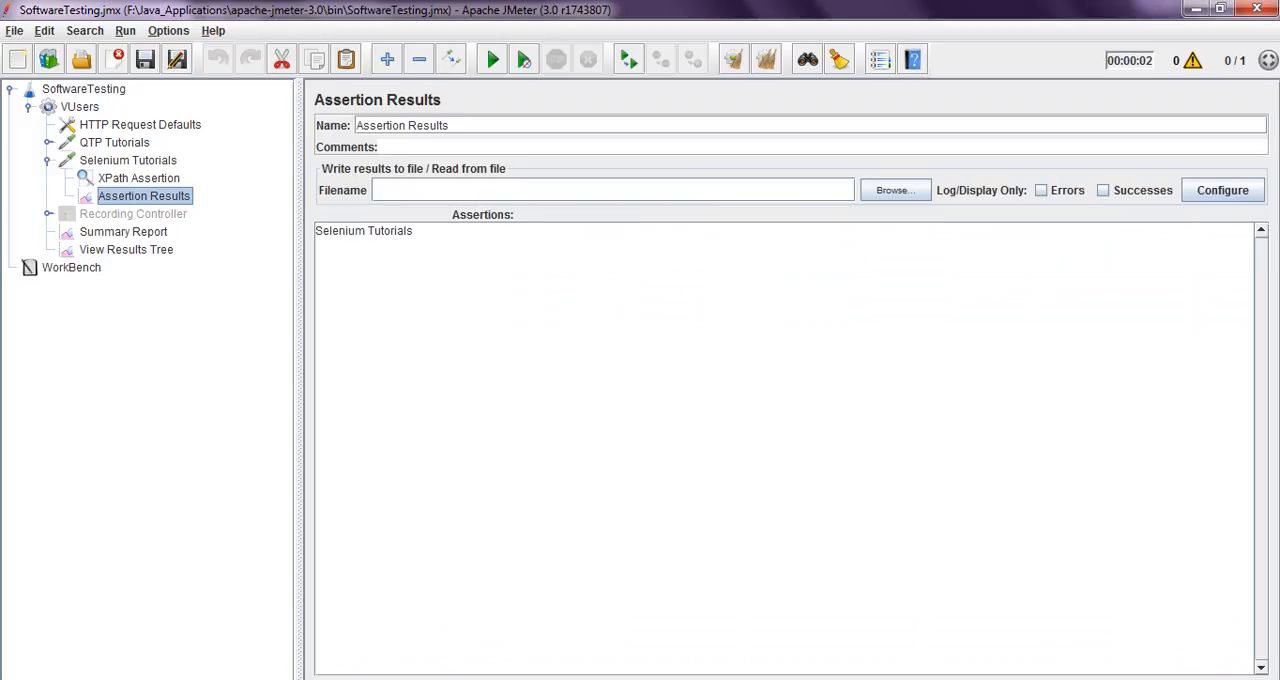
Examine each part of the XPath Assertion's title expression, including the expected text, and return to the Selenium Tutorials request
{"action": "left_click", "coordinate": [139, 178]}
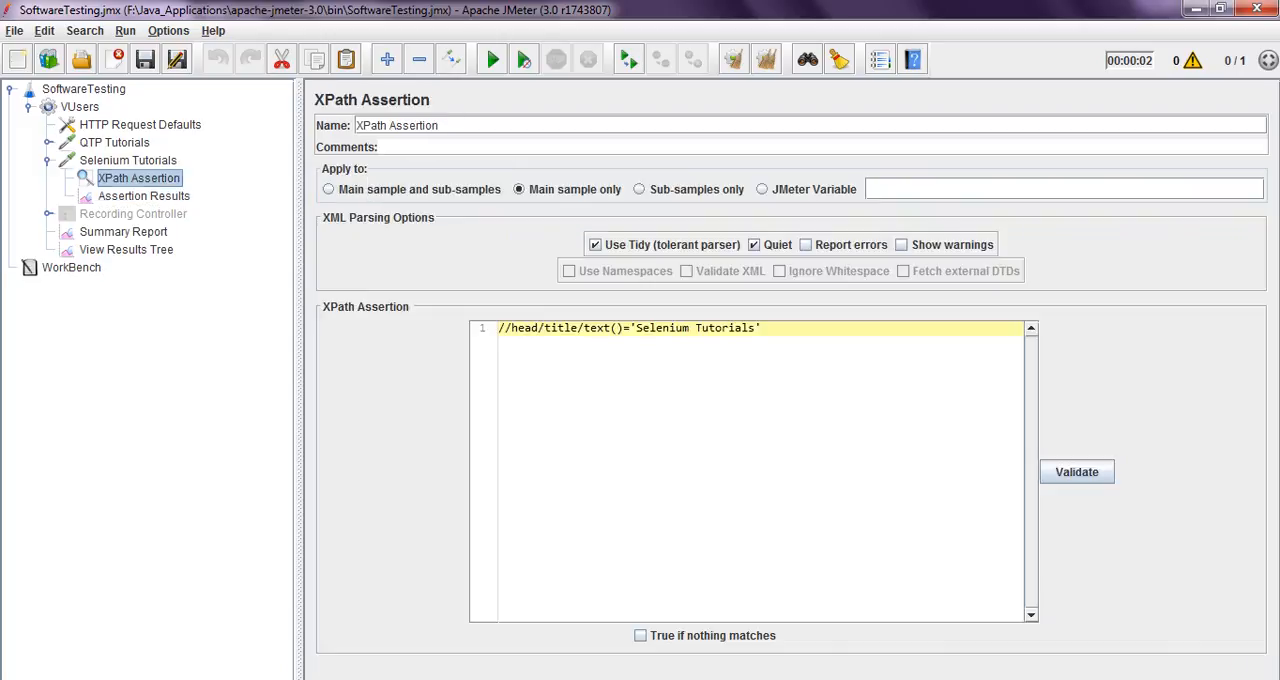
{"action": "left_click_drag", "start_coordinate": [499, 328], "coordinate": [506, 328]}
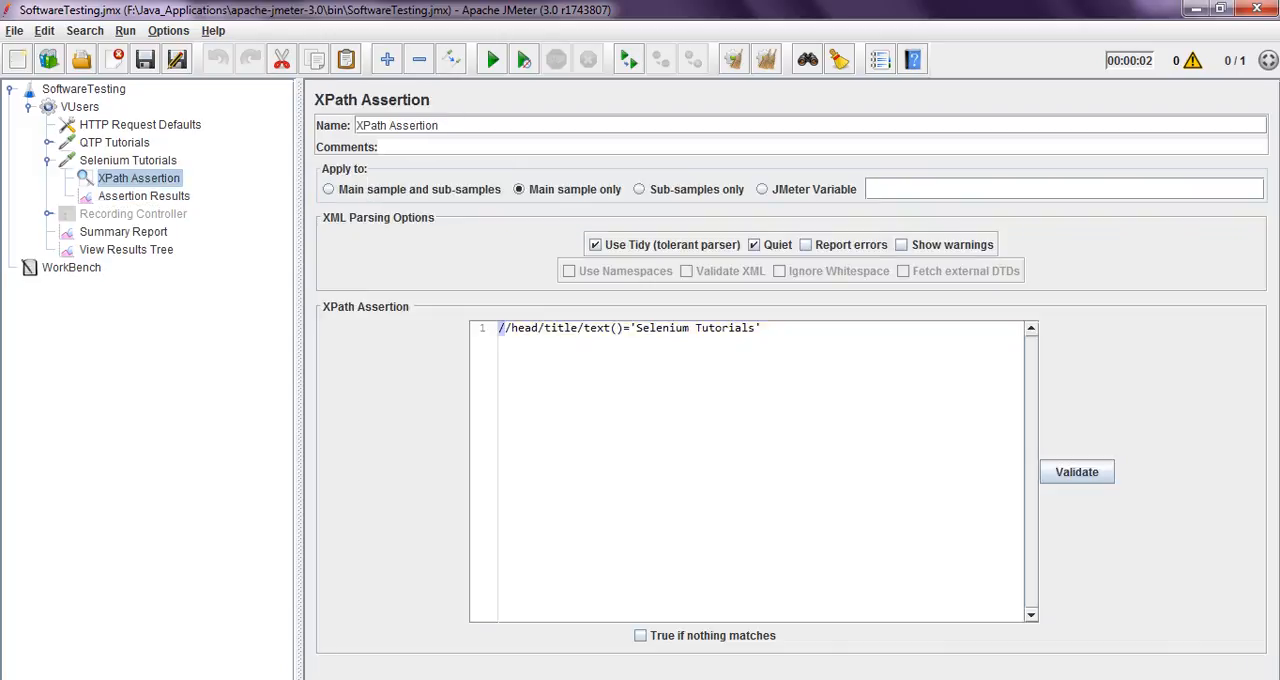
{"action": "double_click", "coordinate": [525, 328]}
{"action": "left_click", "coordinate": [578, 328]}
{"action": "double_click", "coordinate": [662, 328]}
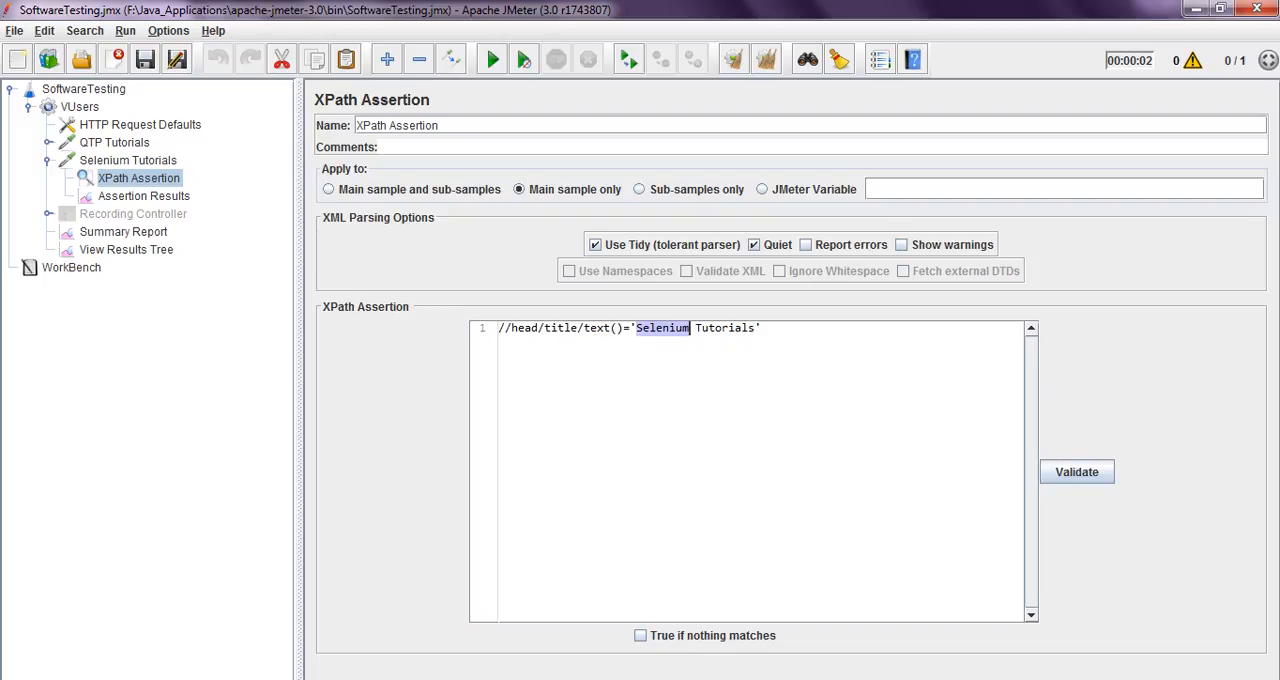
{"action": "double_click", "coordinate": [724, 328]}
{"action": "left_click_drag", "start_coordinate": [636, 328], "coordinate": [755, 328]}
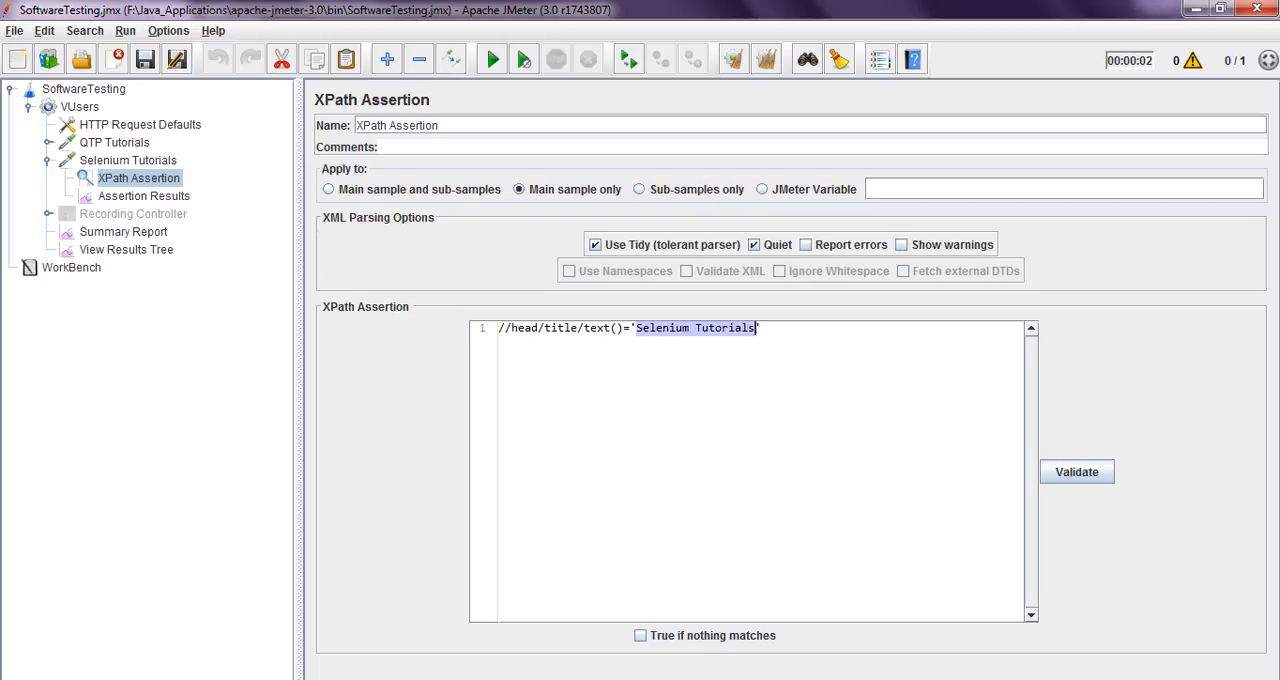
{"action": "left_click", "coordinate": [128, 160]}
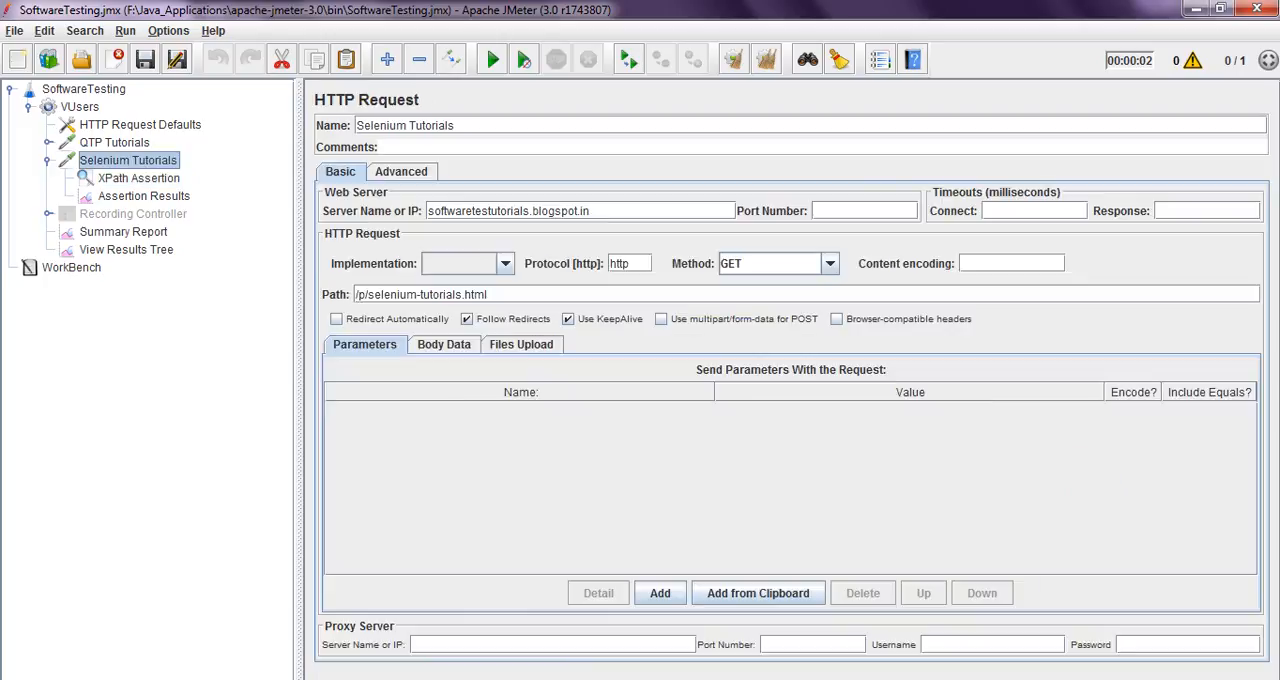
Check the Selenium Tutorials request's path and XPath Assertion, and examine the doctype and head tags in its response data
{"action": "left_click_drag", "start_coordinate": [488, 294], "coordinate": [358, 294]}
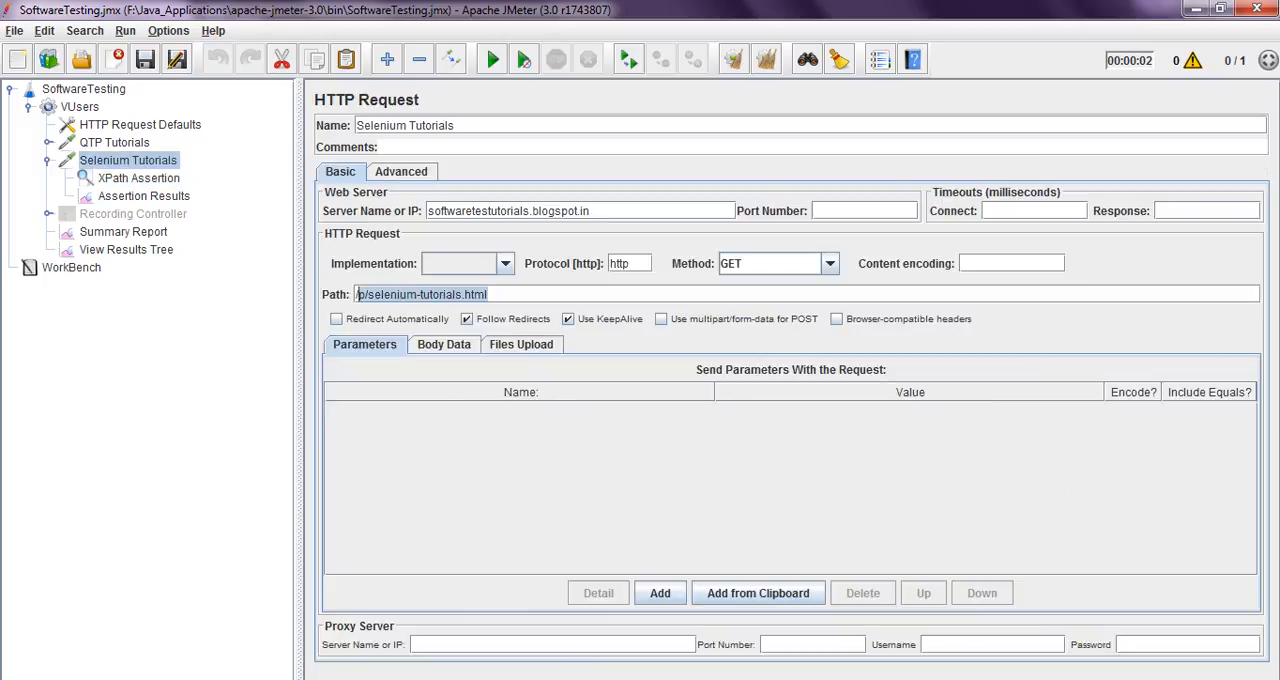
{"action": "left_click", "coordinate": [139, 178]}
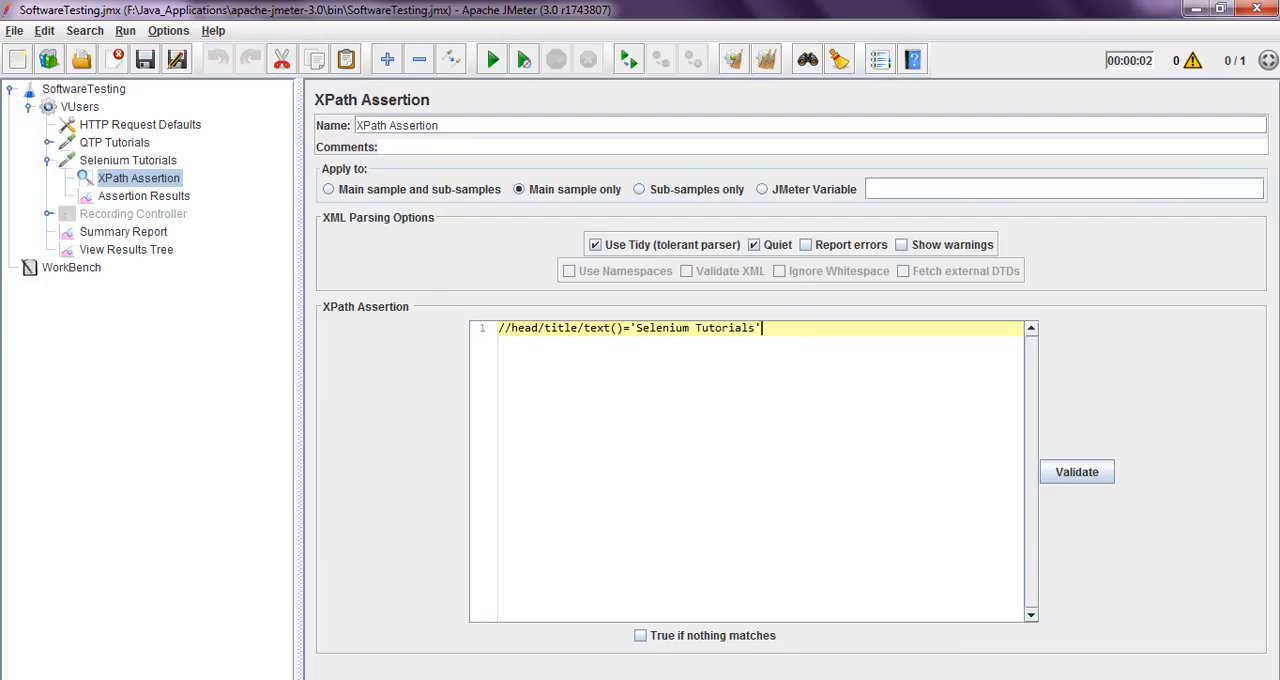
{"action": "left_click", "coordinate": [126, 249]}
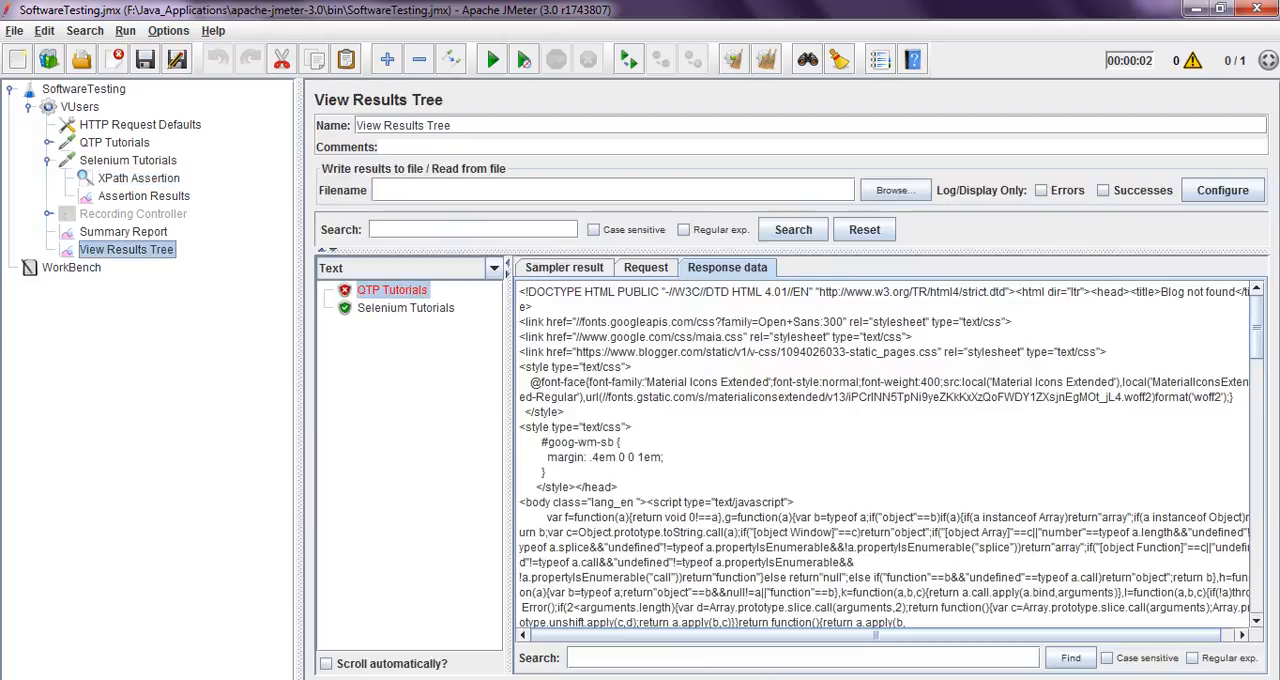
{"action": "left_click", "coordinate": [406, 308]}
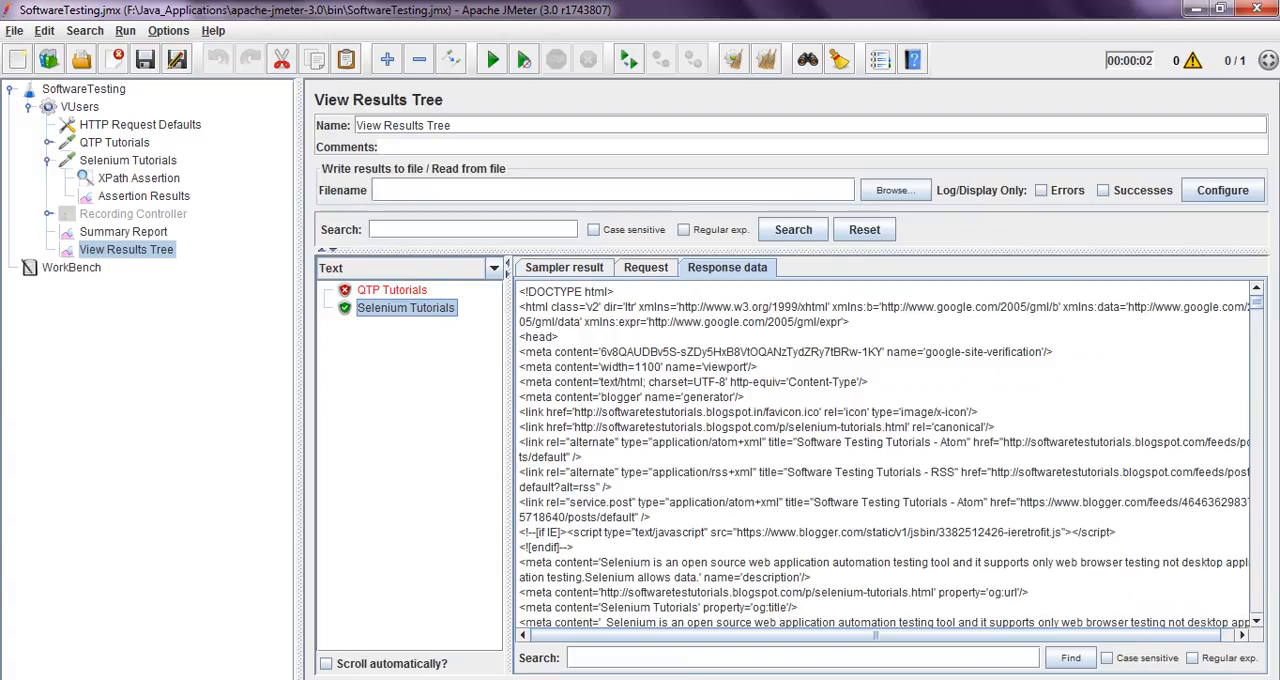
{"action": "left_click_drag", "start_coordinate": [519, 337], "coordinate": [558, 337]}
{"action": "left_click_drag", "start_coordinate": [526, 291], "coordinate": [596, 291]}
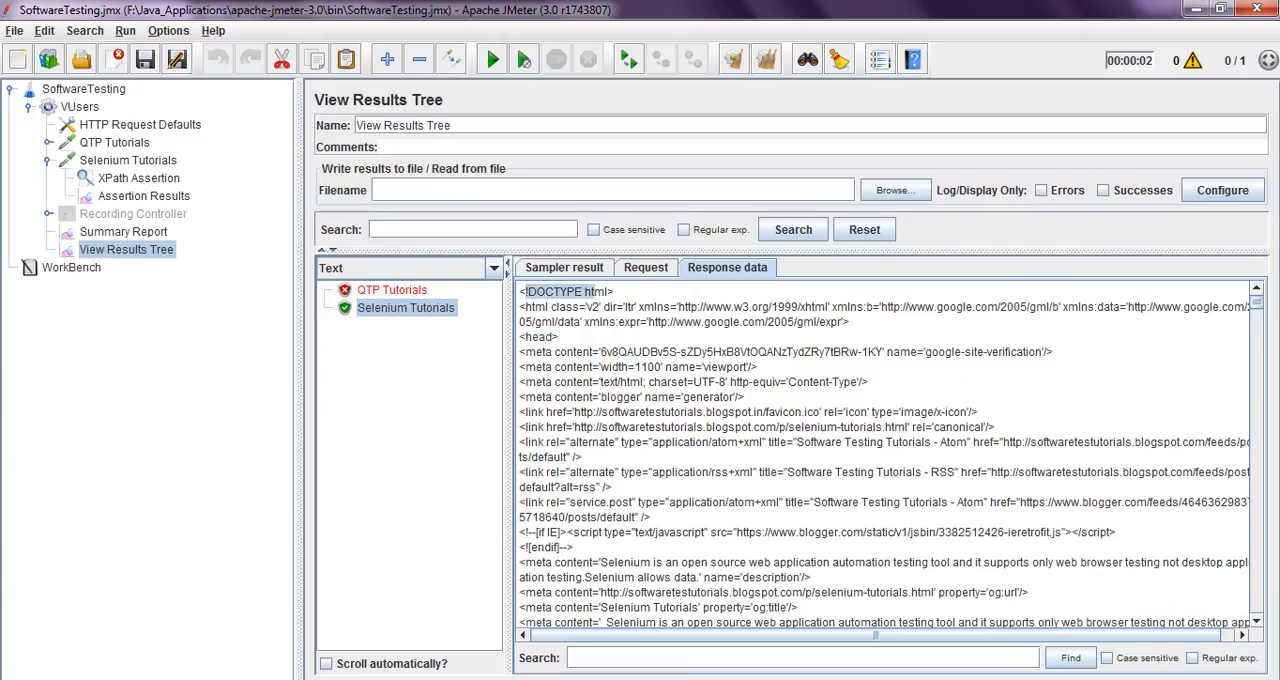
{"action": "left_click_drag", "start_coordinate": [524, 307], "coordinate": [559, 337]}
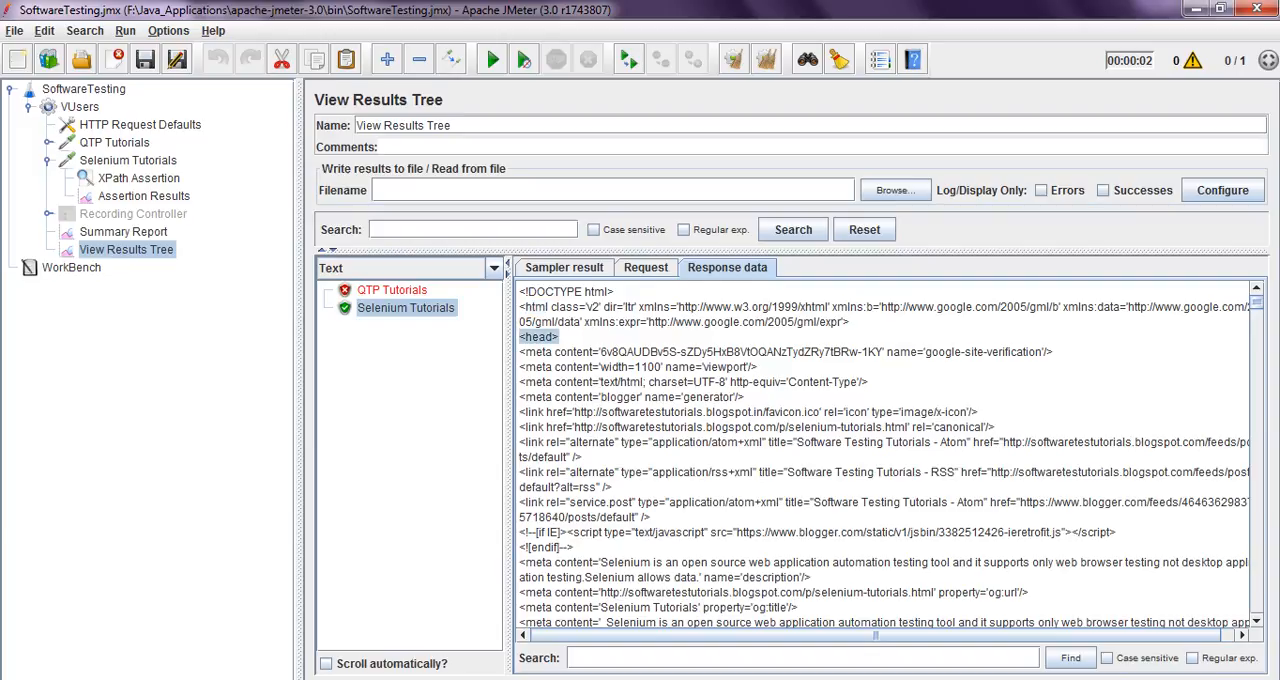
Find the title element in the Selenium Tutorials response data and examine its text
{"action": "scroll", "coordinate": [884, 455], "scroll_direction": "down", "scroll_amount": 5}
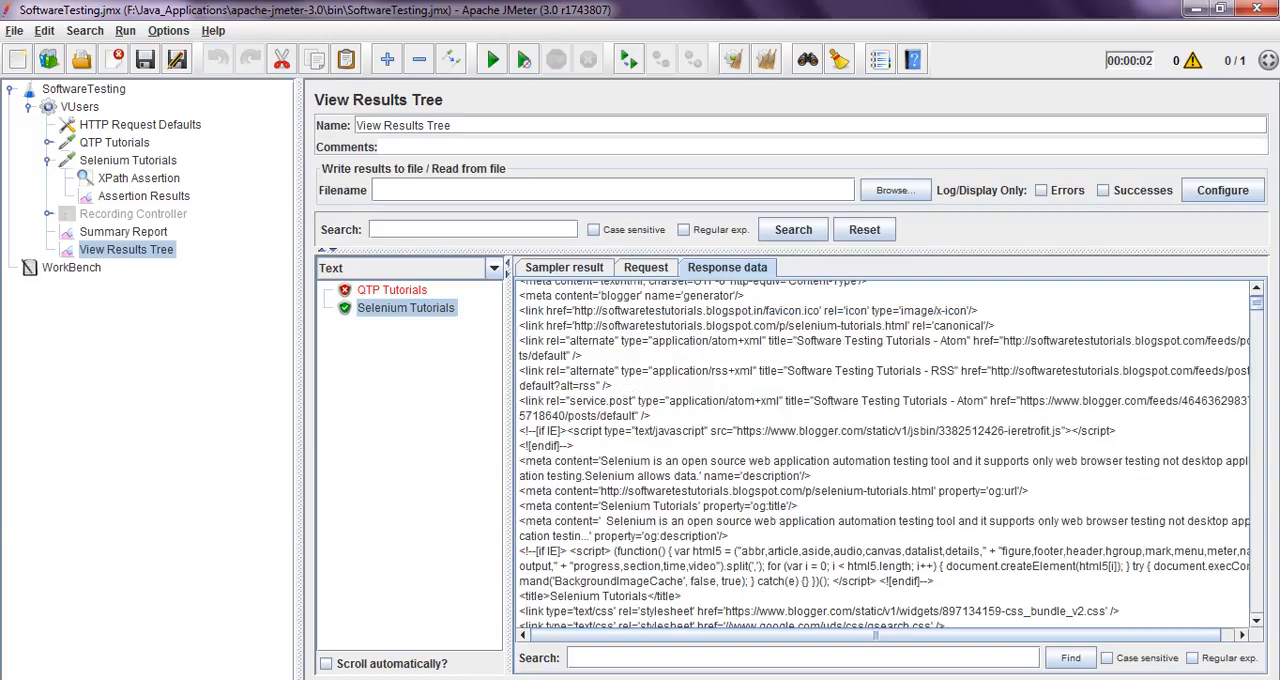
{"action": "left_click_drag", "start_coordinate": [519, 495], "coordinate": [682, 495]}
{"action": "left_click", "coordinate": [682, 495]}
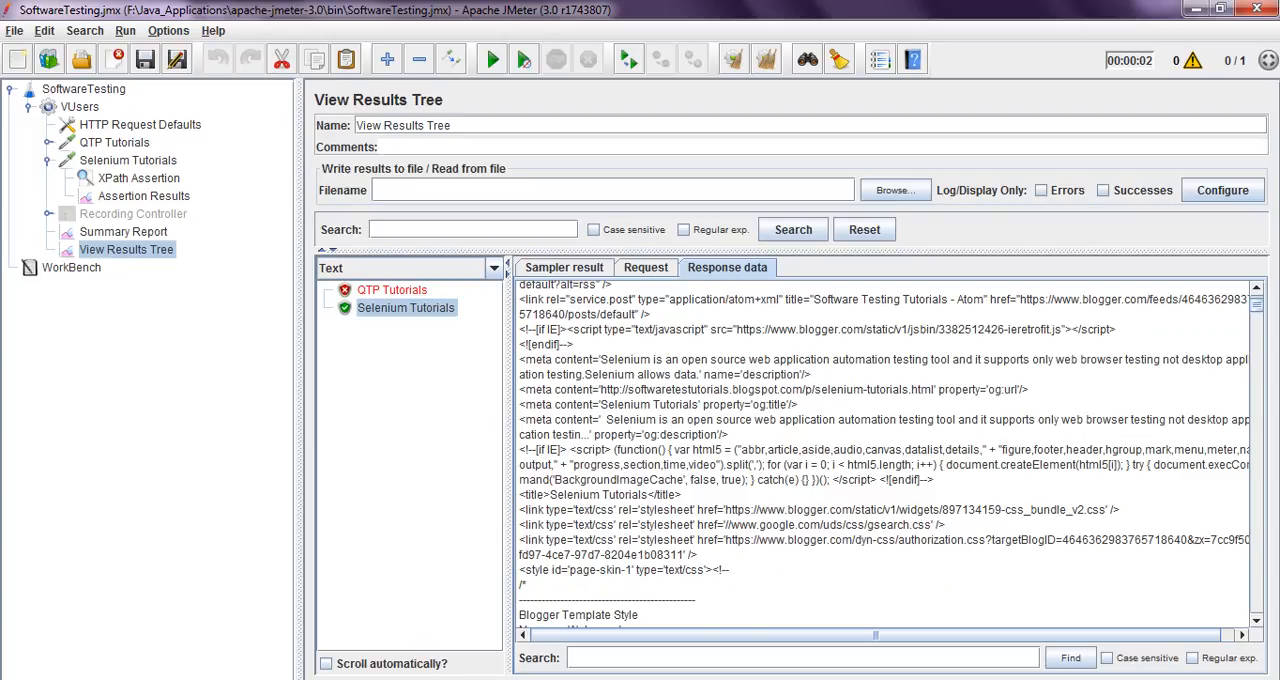
{"action": "left_click_drag", "start_coordinate": [682, 495], "coordinate": [648, 495]}
{"action": "left_click_drag", "start_coordinate": [549, 495], "coordinate": [648, 495]}
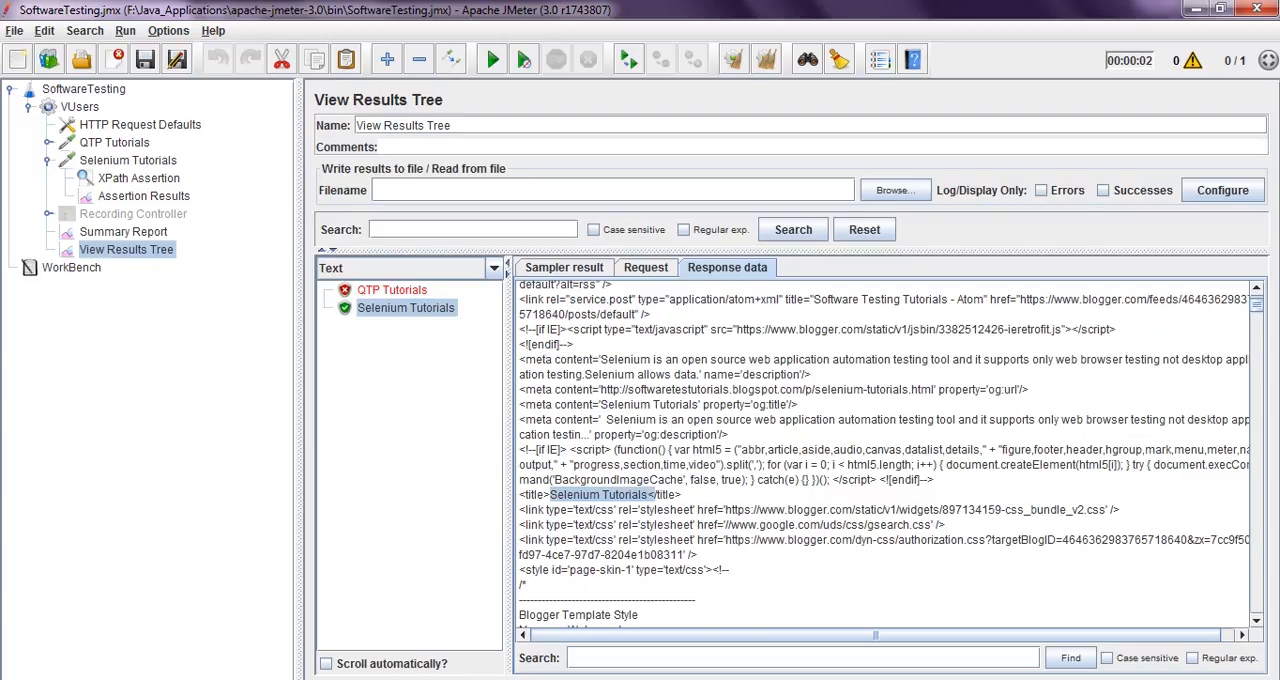
{"action": "left_click", "coordinate": [648, 495]}
Examine the head, title, text() and expected-text parts of the XPath Assertion expression one by one
{"action": "left_click", "coordinate": [139, 178]}
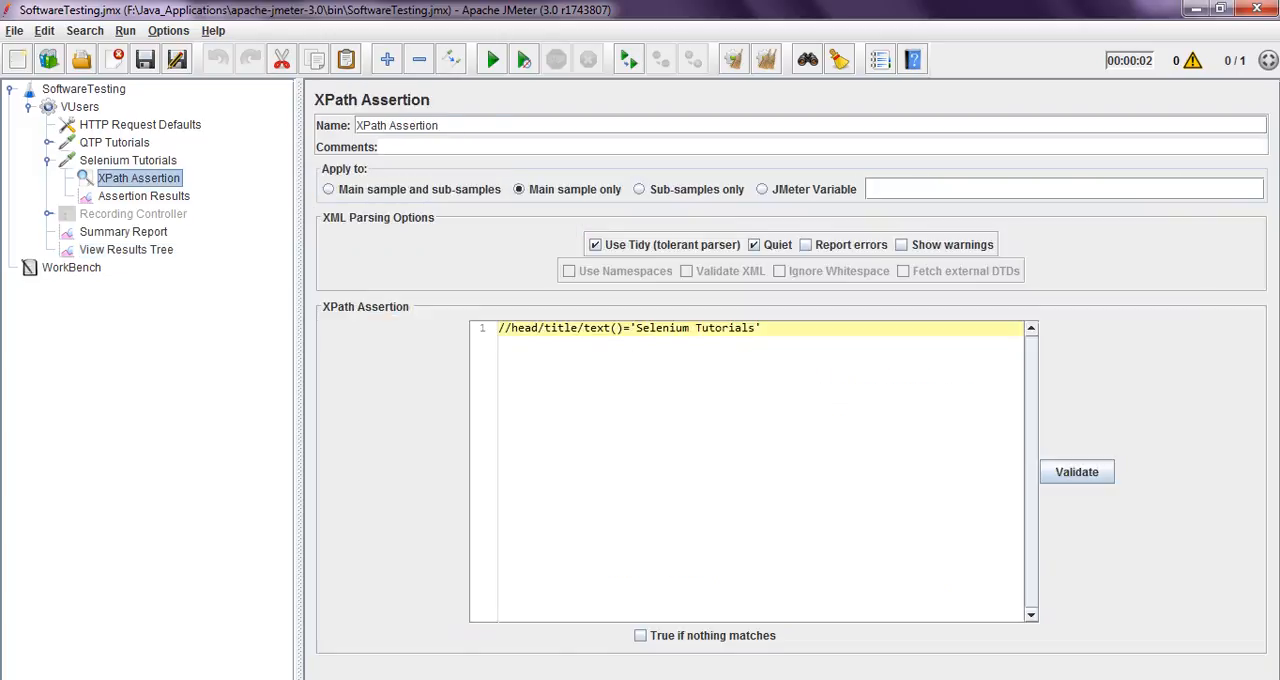
{"action": "left_click", "coordinate": [512, 328]}
{"action": "double_click", "coordinate": [547, 328]}
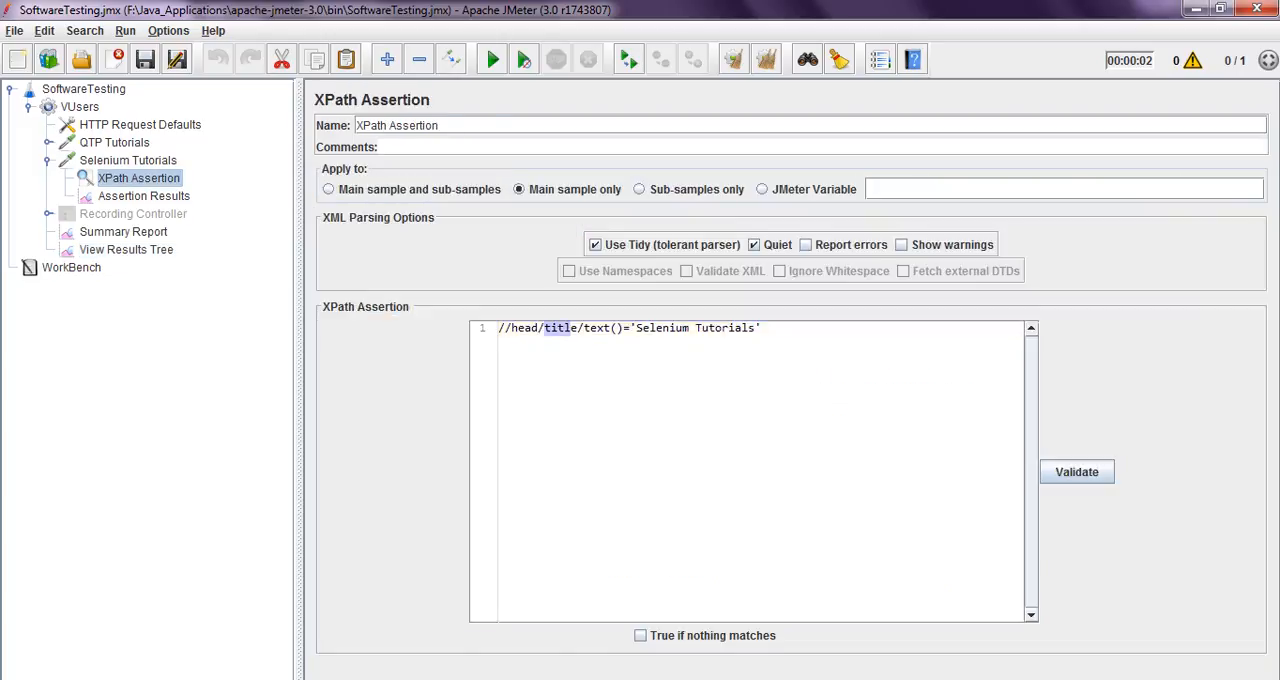
{"action": "key", "text": "Right"}
{"action": "key", "text": "Right"}
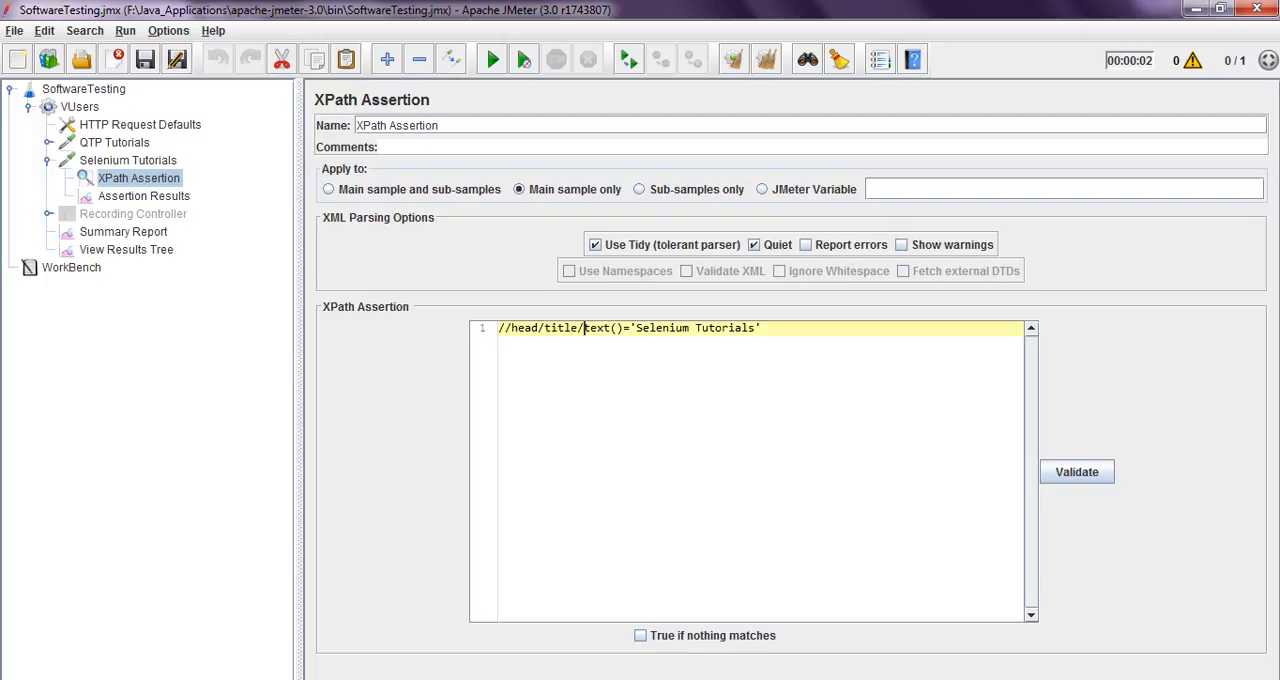
{"action": "key", "text": "shift+Right"}
{"action": "key", "text": "shift+Right"}
{"action": "key", "text": "shift+Right"}
{"action": "key", "text": "shift+Right"}
{"action": "key", "text": "shift+Right"}
{"action": "key", "text": "shift+Right"}
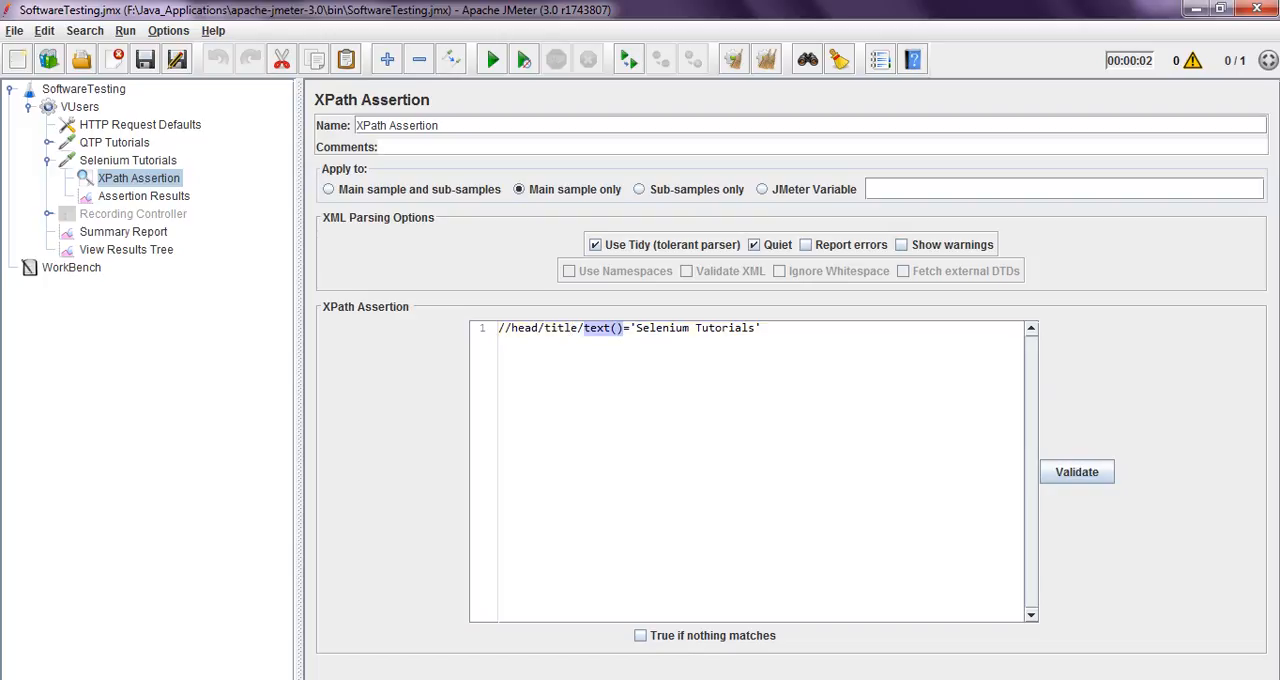
{"action": "key", "text": "Right"}
{"action": "key", "text": "Right"}
{"action": "key", "text": "Right"}
{"action": "key", "text": "shift+Right"}
{"action": "key", "text": "shift+Right"}
{"action": "key", "text": "shift+Right"}
{"action": "key", "text": "shift+Right"}
{"action": "key", "text": "shift+Right"}
{"action": "key", "text": "shift+Right"}
{"action": "key", "text": "shift+Right"}
{"action": "key", "text": "shift+Right"}
{"action": "key", "text": "shift+Right"}
{"action": "key", "text": "shift+Right"}
{"action": "key", "text": "shift+Right"}
{"action": "key", "text": "shift+Right"}
{"action": "key", "text": "shift+Right"}
{"action": "key", "text": "shift+Right"}
{"action": "key", "text": "shift+Right"}
{"action": "key", "text": "shift+Right"}
{"action": "key", "text": "shift+Right"}
{"action": "key", "text": "shift+Right"}
{"action": "key", "text": "shift+Right"}
{"action": "key", "text": "Right"}
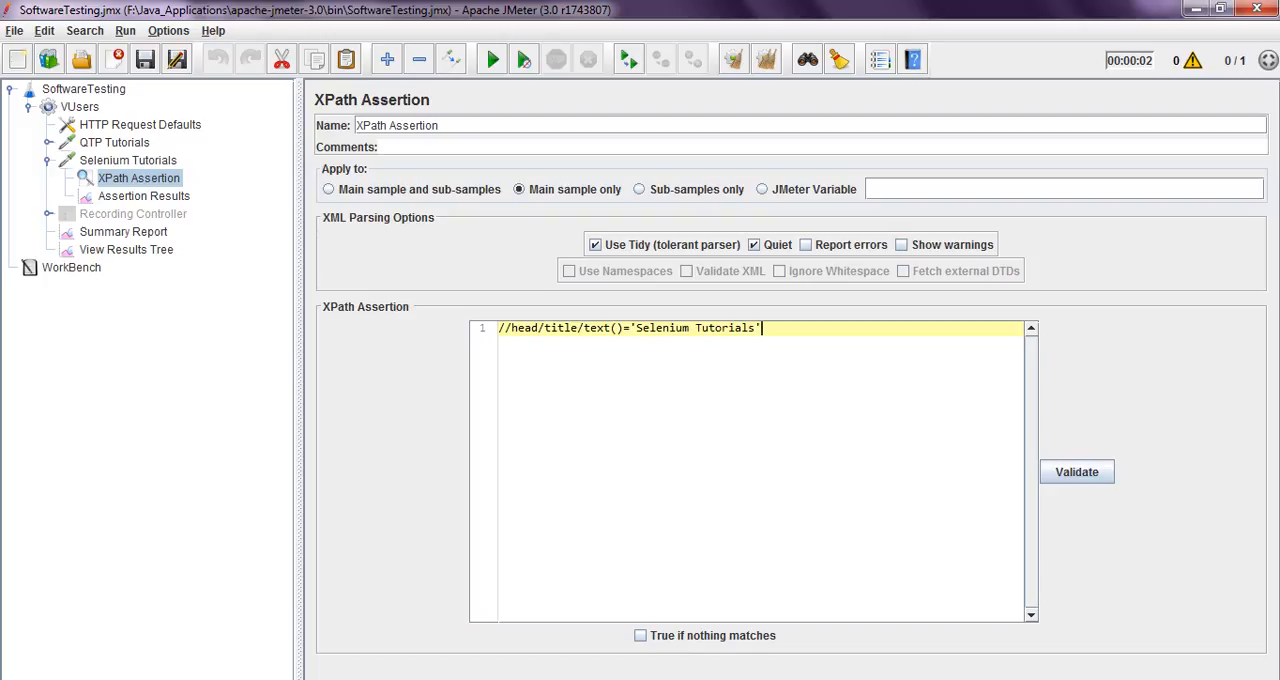
Review the QTP Tutorials and Selenium Tutorials requests, the HTTP Request Defaults and the XPath Assertion expression
{"action": "left_click", "coordinate": [115, 142]}
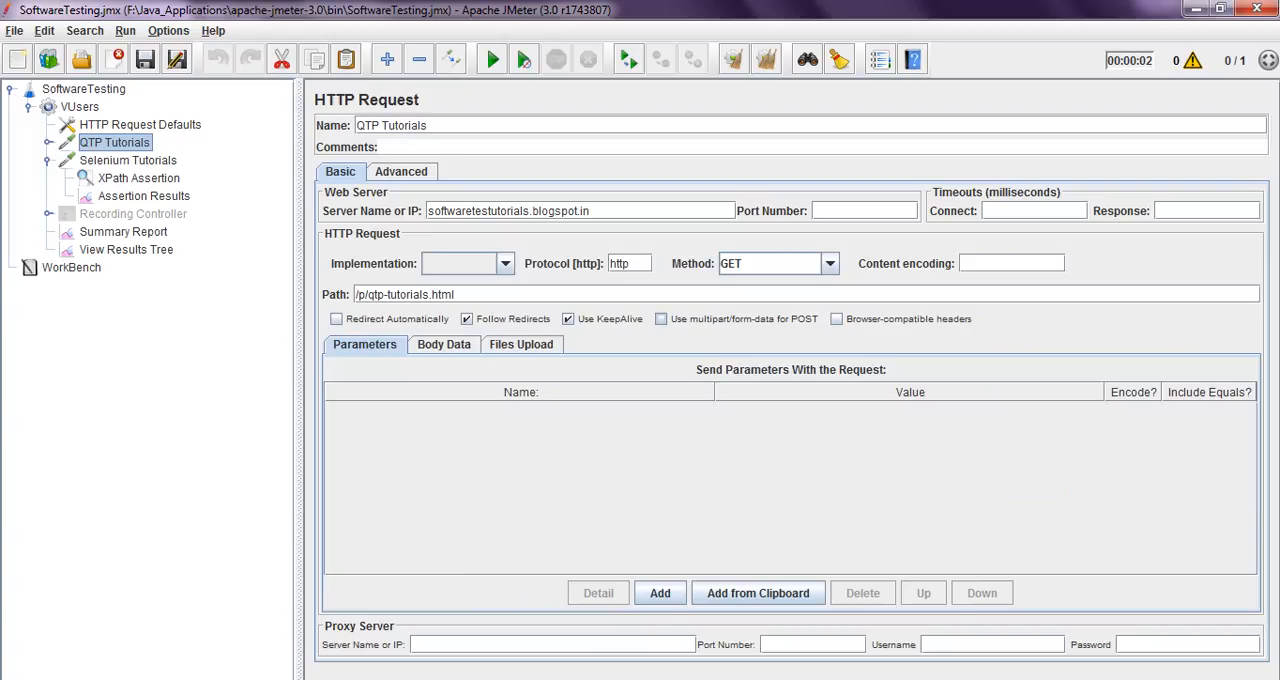
{"action": "left_click", "coordinate": [128, 160]}
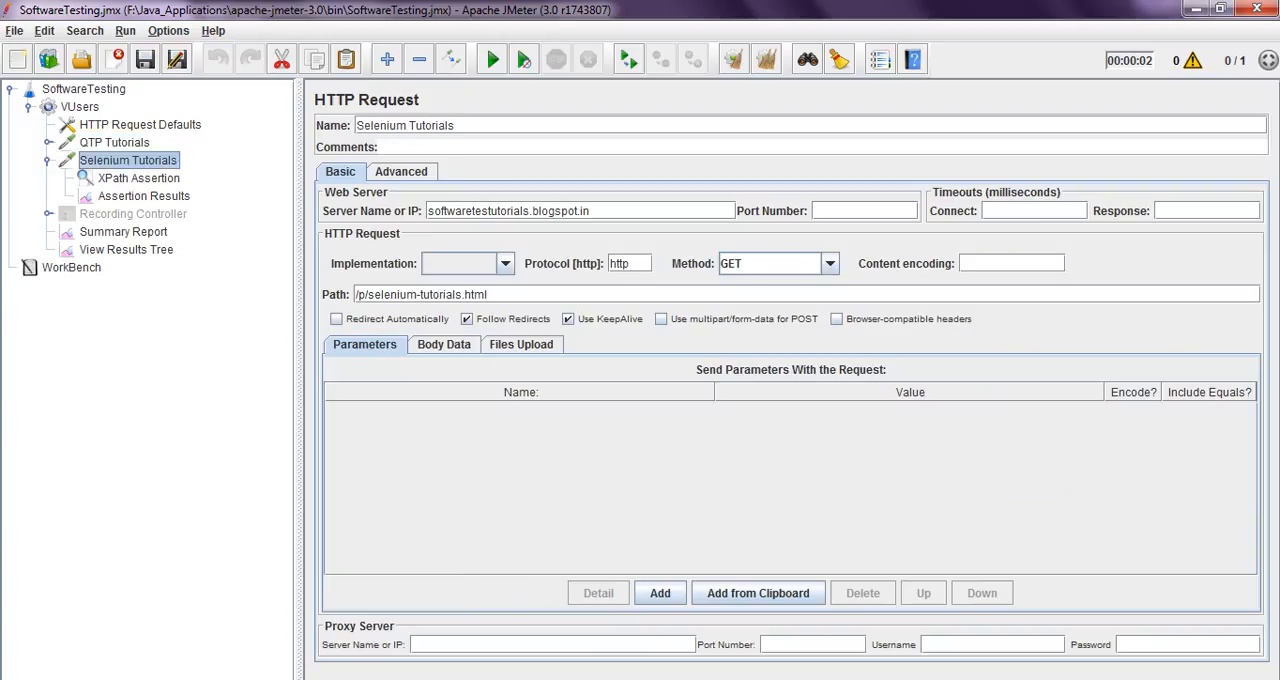
{"action": "left_click", "coordinate": [140, 125]}
{"action": "left_click", "coordinate": [139, 178]}
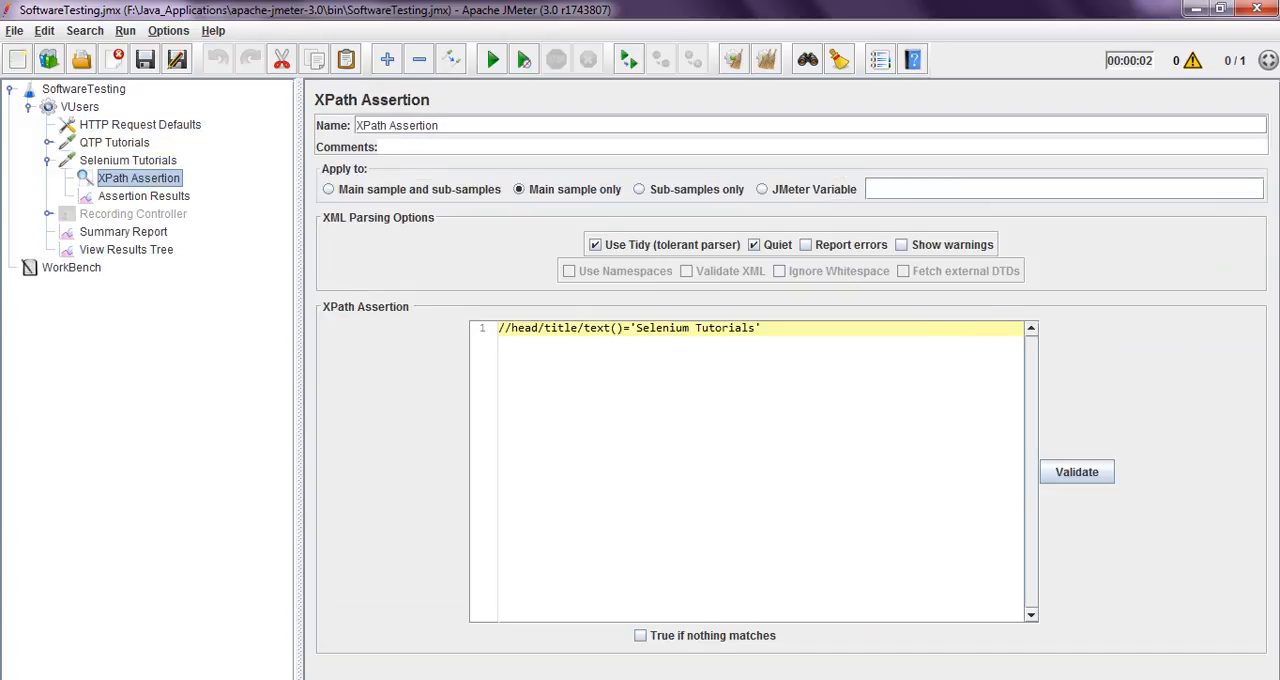
{"action": "left_click", "coordinate": [762, 328]}
{"action": "left_click", "coordinate": [539, 328]}
Trace the path from the head tag to the title element in the Selenium Tutorials response data
{"action": "left_click", "coordinate": [126, 250]}
{"action": "scroll", "coordinate": [882, 455], "scroll_direction": "up", "scroll_amount": 5}
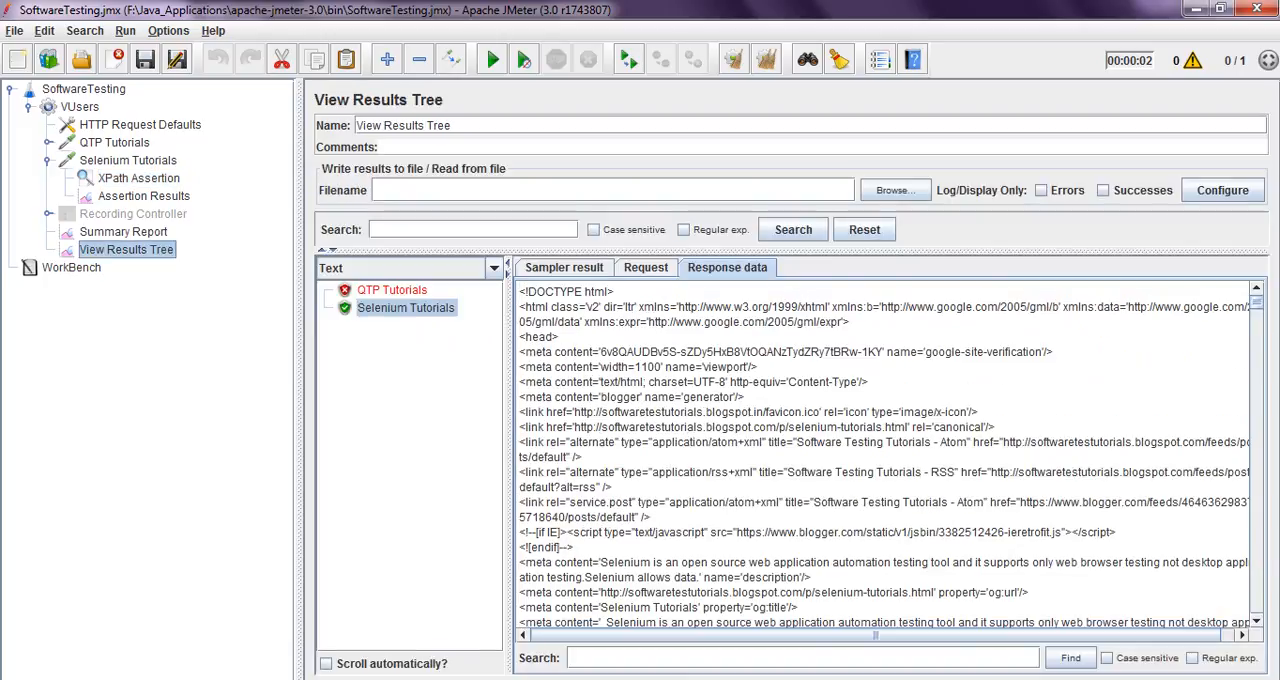
{"action": "double_click", "coordinate": [538, 338]}
{"action": "double_click", "coordinate": [537, 352]}
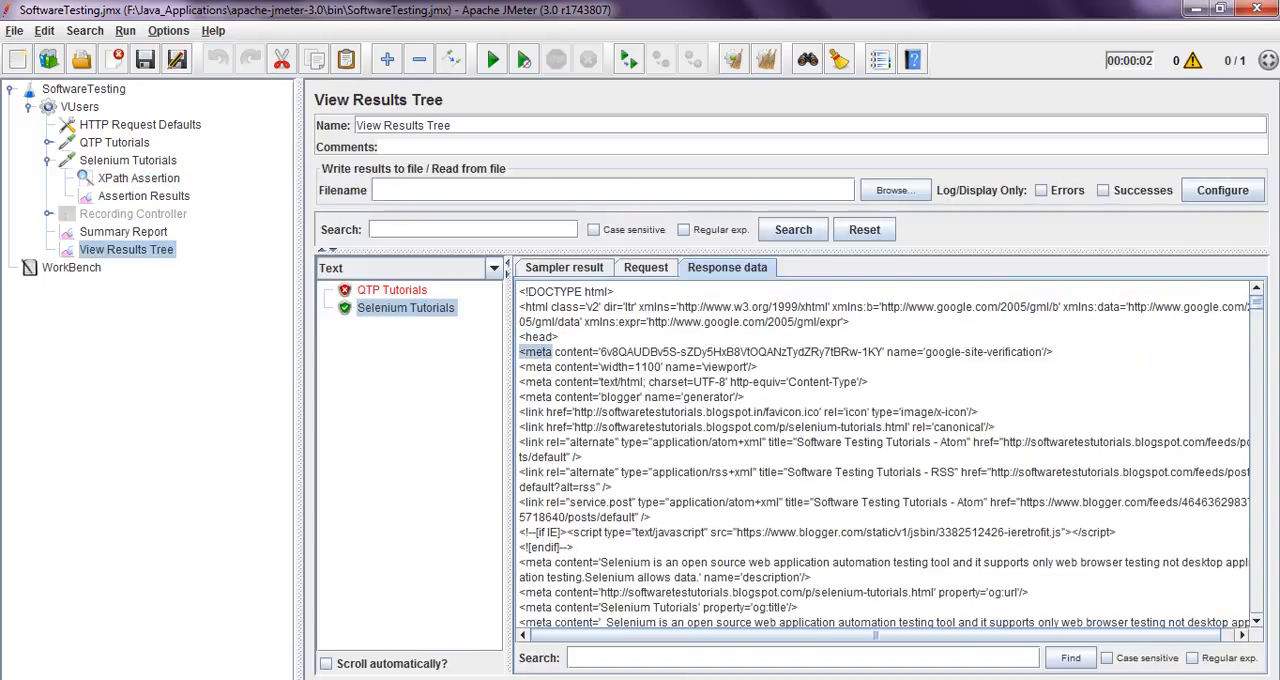
{"action": "left_click_drag", "start_coordinate": [566, 352], "coordinate": [538, 341]}
{"action": "scroll", "coordinate": [882, 455], "scroll_direction": "down", "scroll_amount": 2}
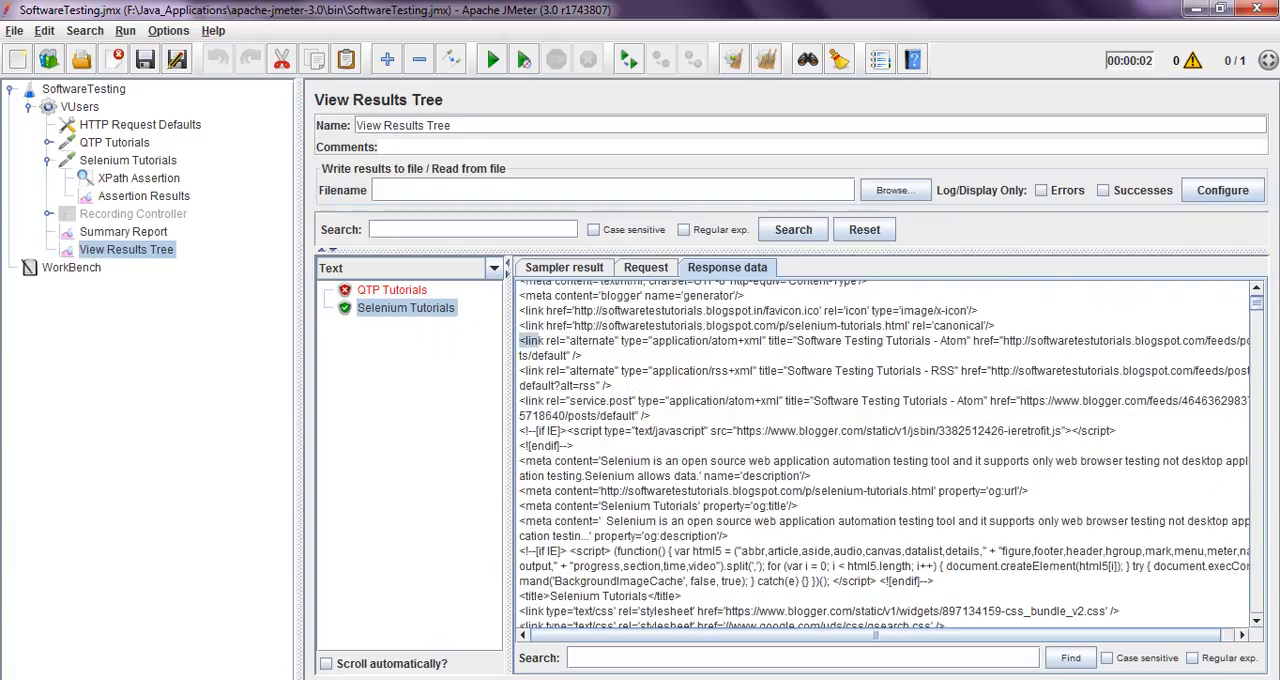
{"action": "scroll", "coordinate": [882, 455], "scroll_direction": "down", "scroll_amount": 4}
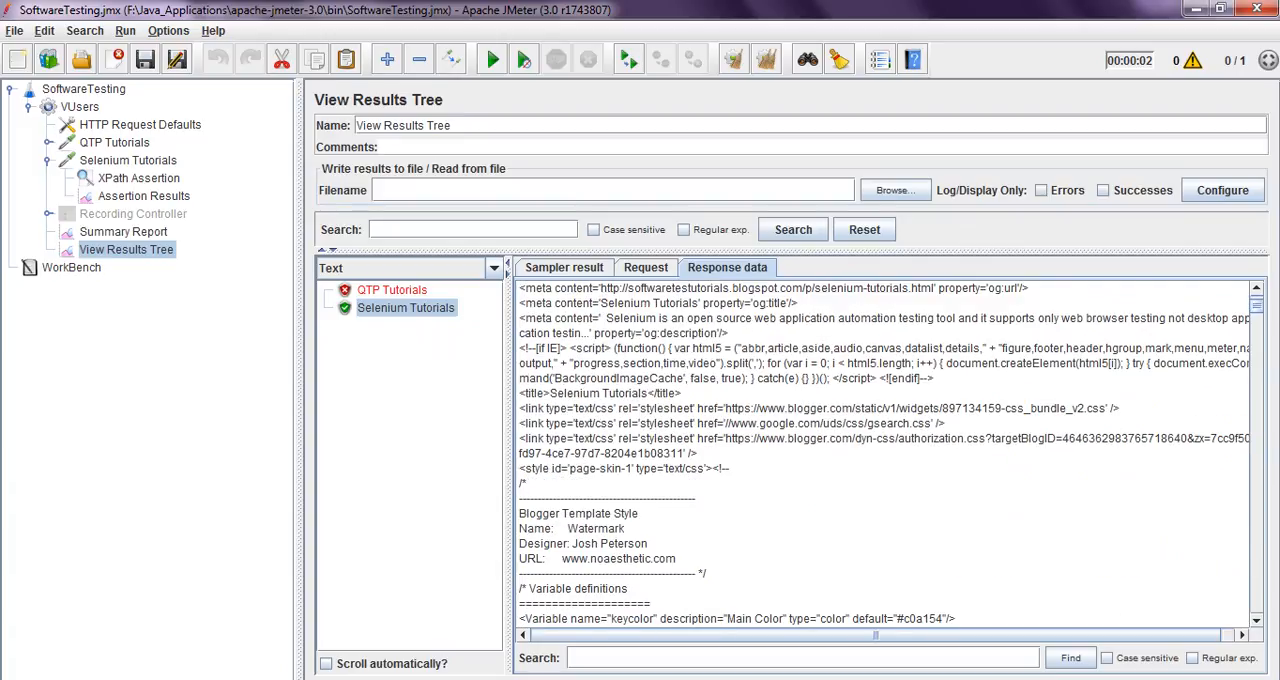
{"action": "left_click_drag", "start_coordinate": [520, 393], "coordinate": [683, 393]}
{"action": "left_click", "coordinate": [684, 393]}
{"action": "left_click_drag", "start_coordinate": [524, 393], "coordinate": [671, 393]}
{"action": "left_click", "coordinate": [672, 393]}
Match the XPath Assertion's head, title and text() nodes and its expected text against the response's title element
{"action": "left_click", "coordinate": [139, 178]}
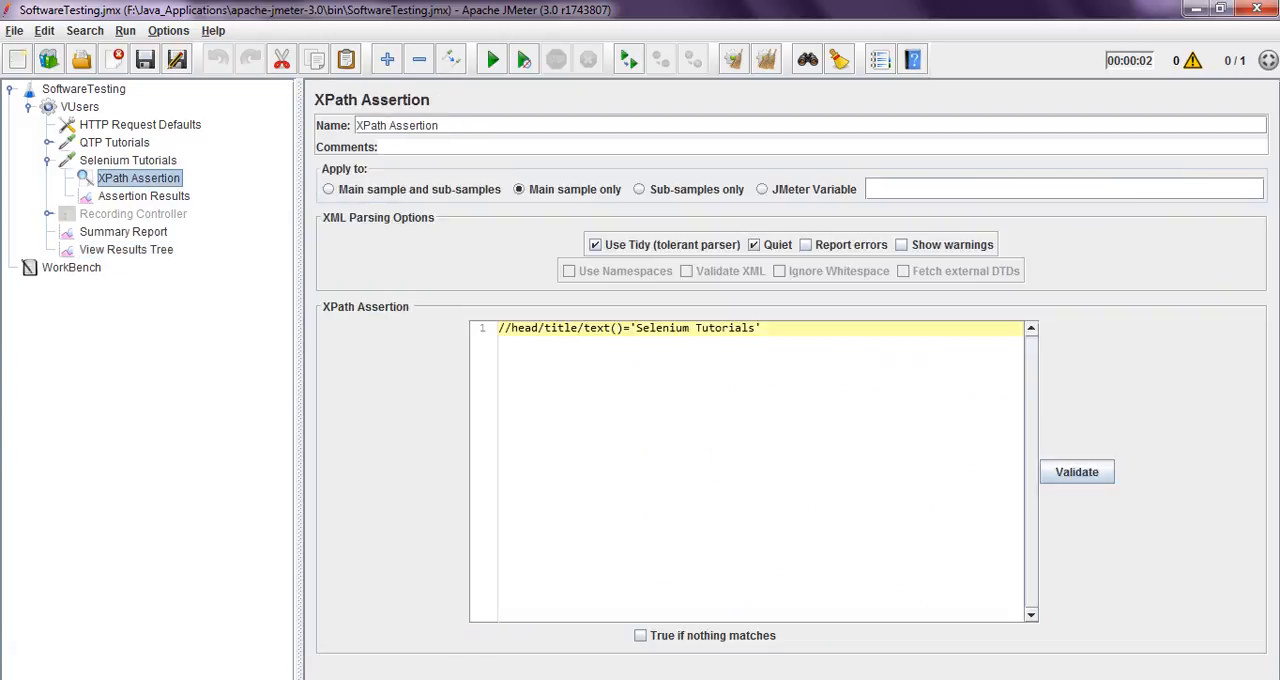
{"action": "double_click", "coordinate": [518, 328]}
{"action": "double_click", "coordinate": [557, 328]}
{"action": "double_click", "coordinate": [596, 328]}
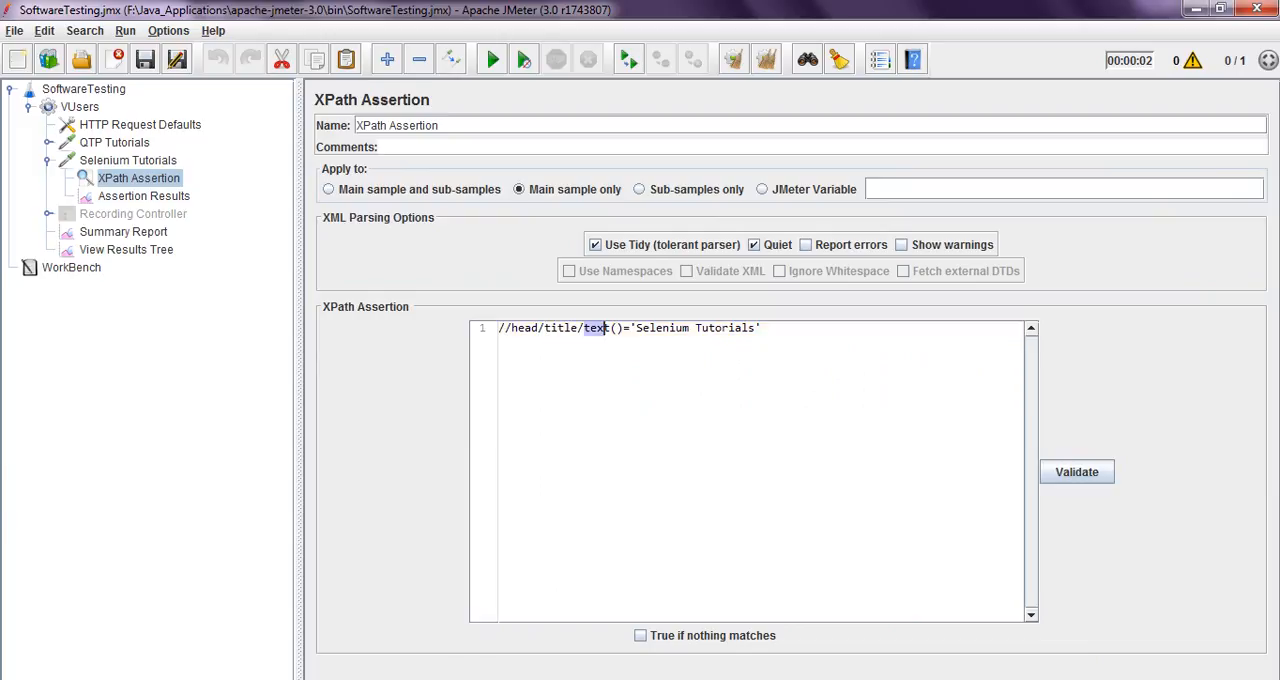
{"action": "left_click_drag", "start_coordinate": [636, 328], "coordinate": [740, 328]}
{"action": "left_click", "coordinate": [762, 328]}
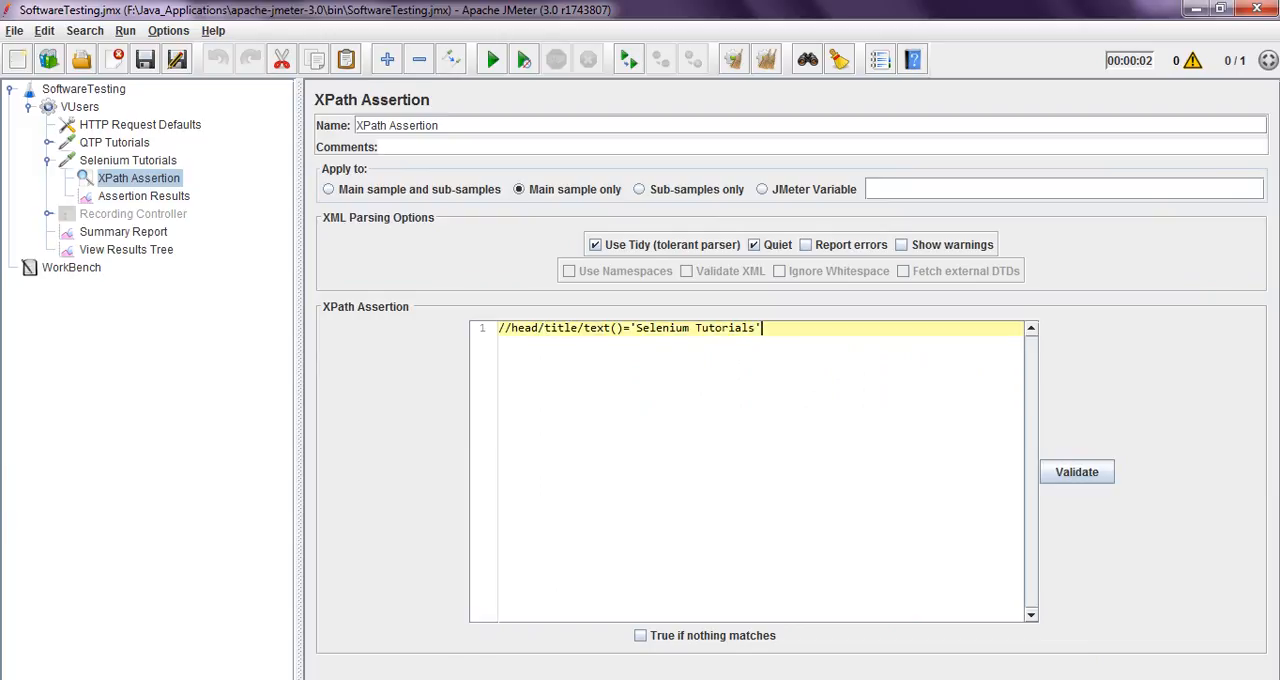
Compare the entry in Assertion Results with the expected text in the XPath Assertion
{"action": "left_click", "coordinate": [144, 196]}
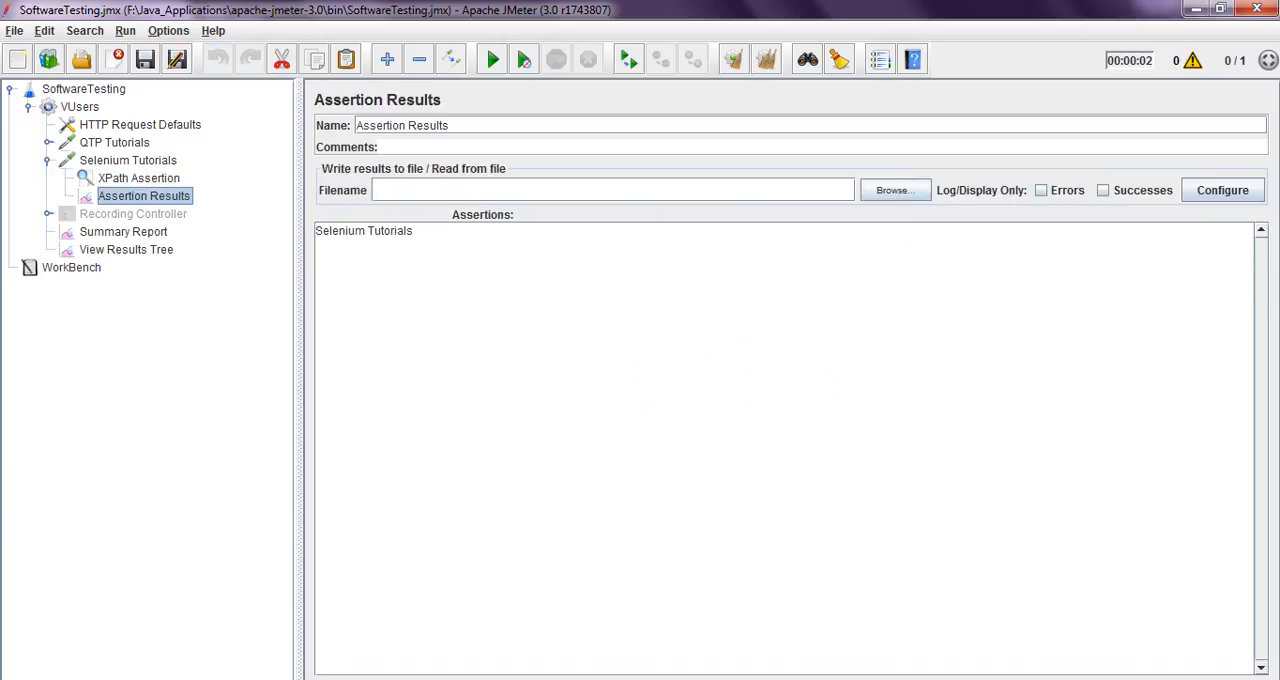
{"action": "left_click_drag", "start_coordinate": [415, 231], "coordinate": [315, 231]}
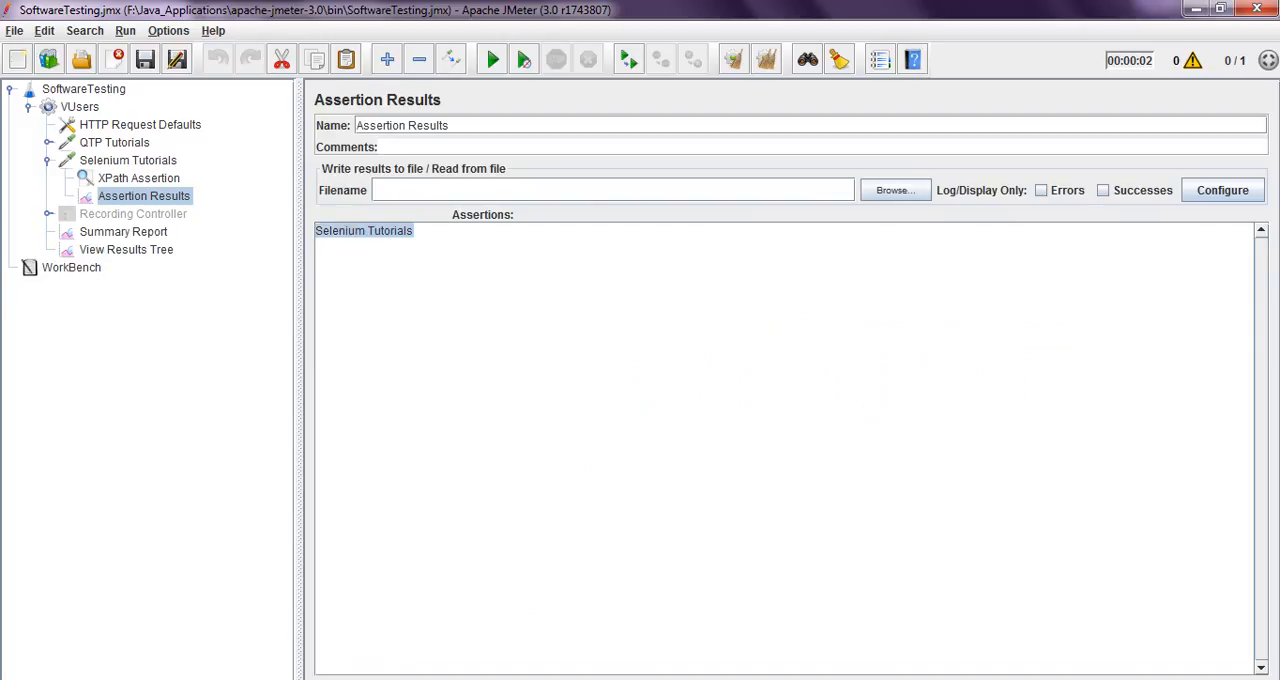
{"action": "left_click", "coordinate": [317, 232]}
{"action": "left_click", "coordinate": [139, 178]}
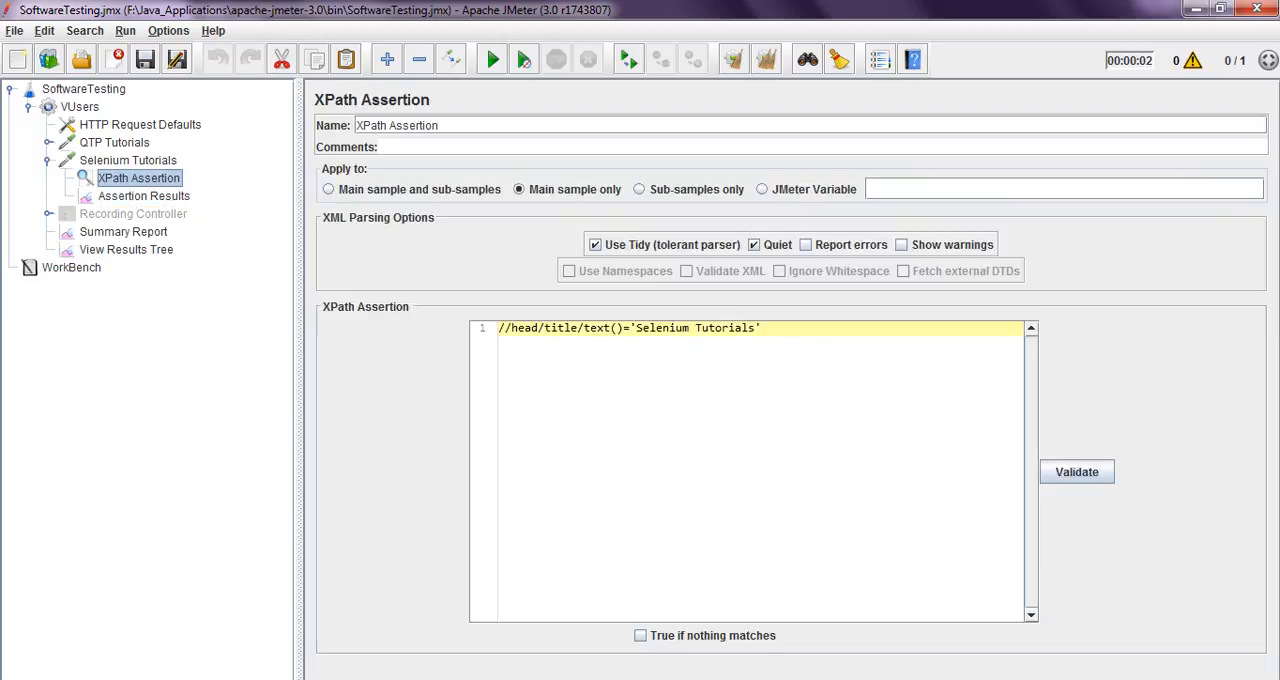
{"action": "left_click_drag", "start_coordinate": [636, 328], "coordinate": [757, 328]}
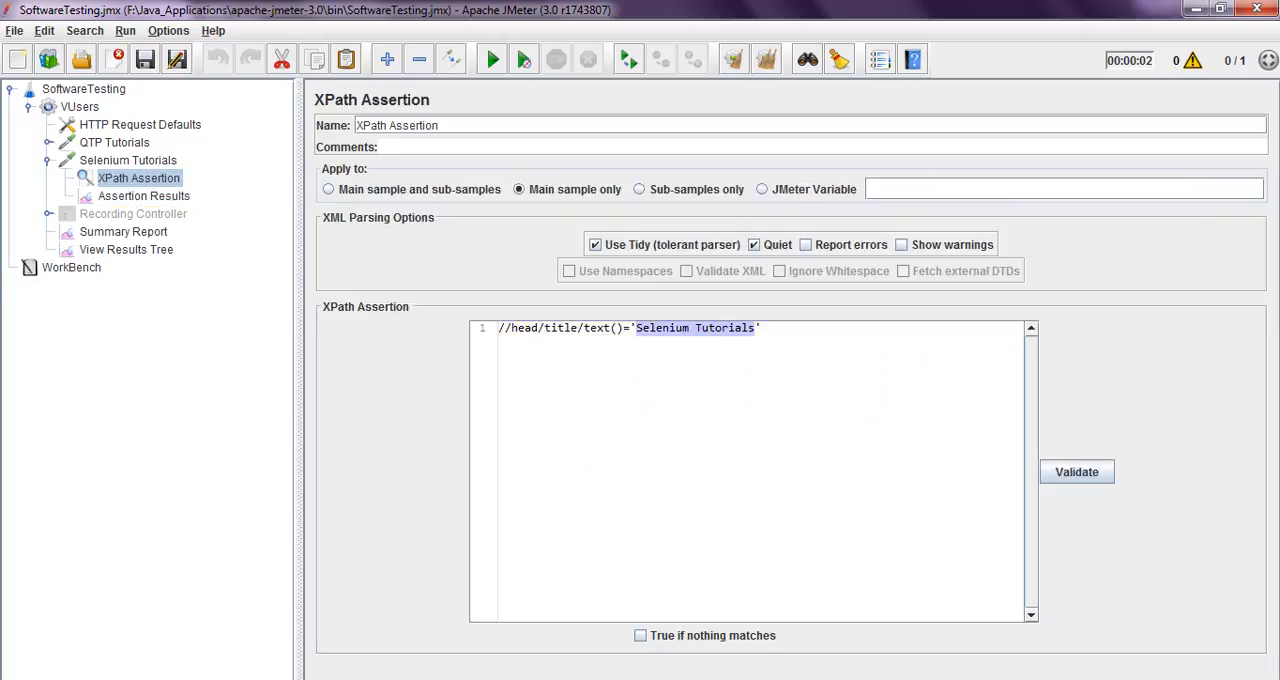
{"action": "left_click", "coordinate": [144, 196]}
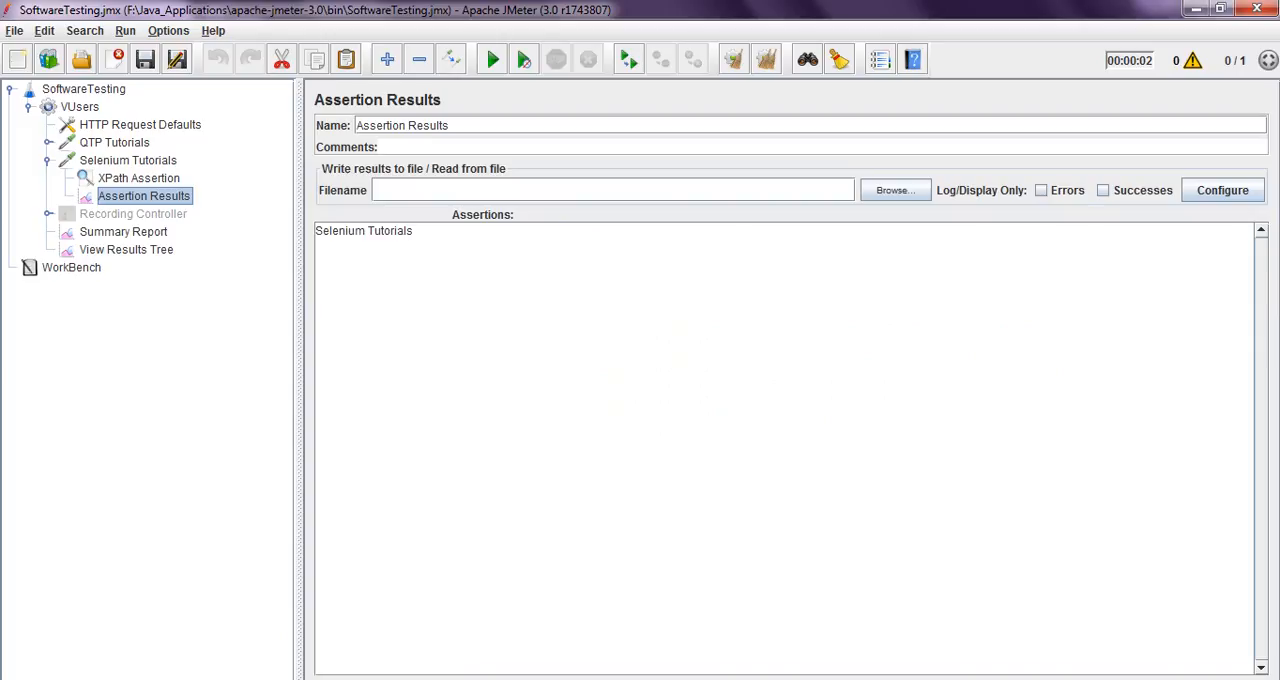
{"action": "left_click_drag", "start_coordinate": [414, 231], "coordinate": [322, 231]}
{"action": "left_click", "coordinate": [370, 262]}
Validate the XPath Assertion's title expression and dismiss the validation message
{"action": "left_click", "coordinate": [139, 178]}
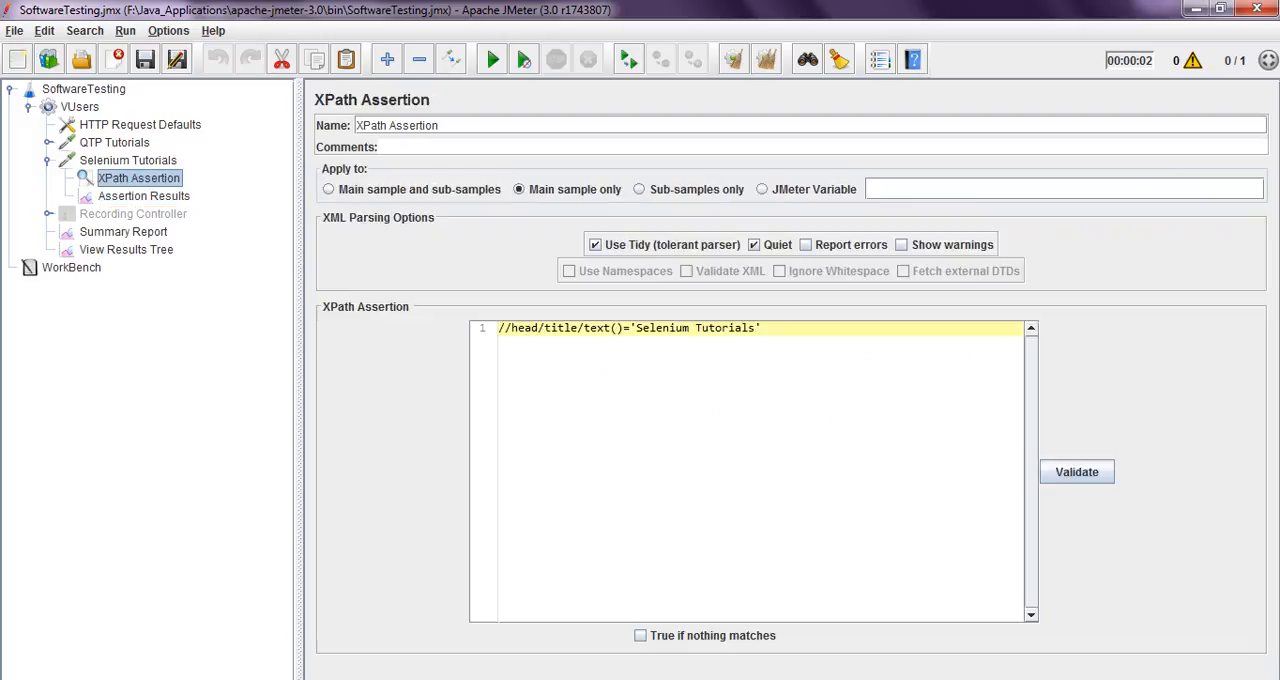
{"action": "left_click", "coordinate": [1076, 471]}
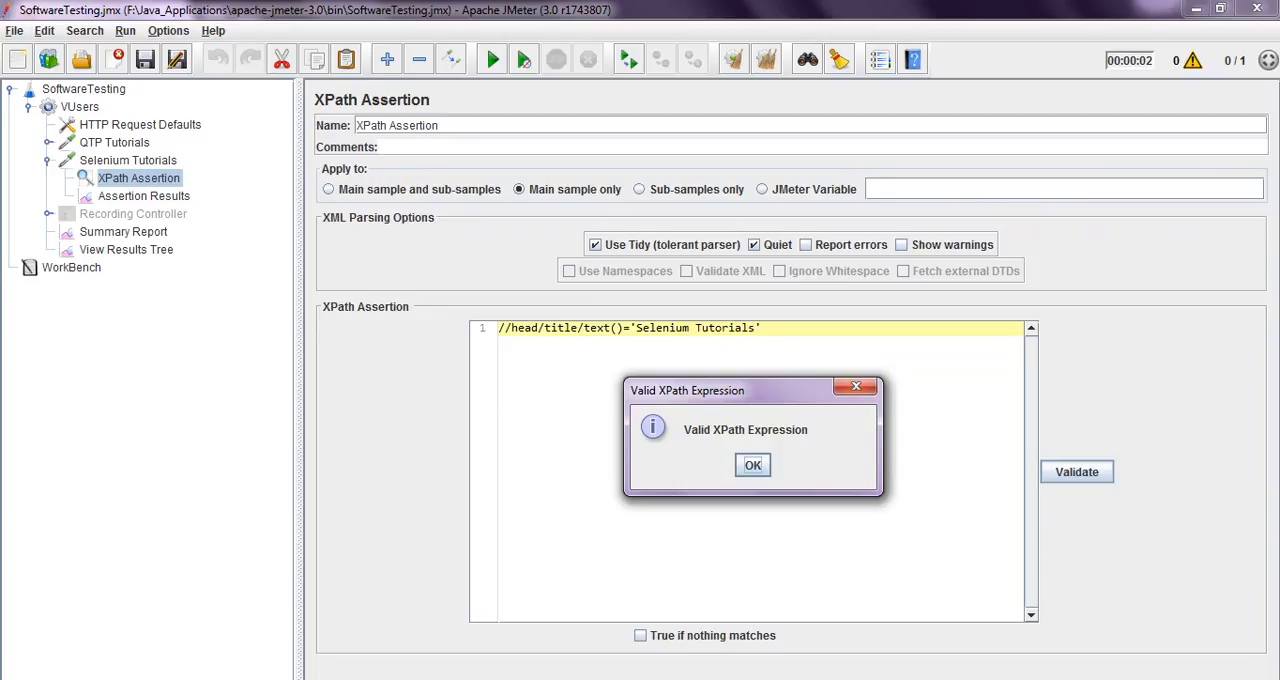
{"action": "key", "text": "Return"}
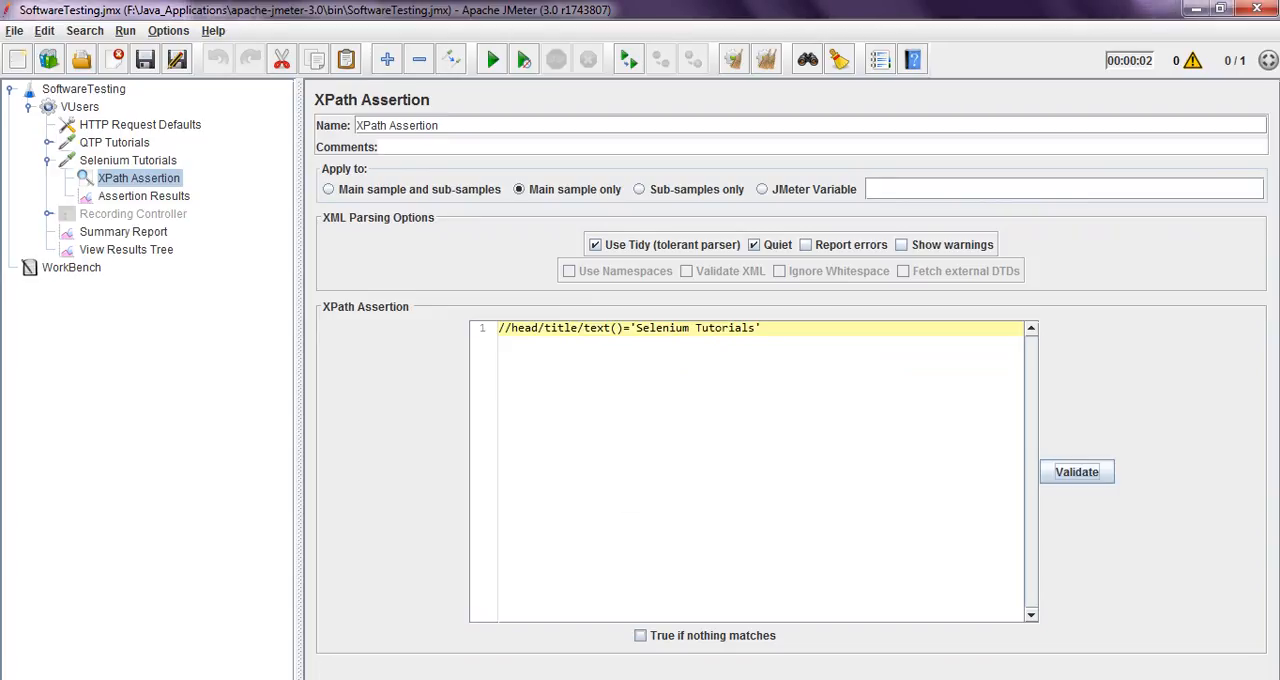
Try the XPath Assertion's "True if nothing matches" option and examine the text comparison in its expression
{"action": "left_click", "coordinate": [640, 636]}
{"action": "left_click", "coordinate": [640, 636]}
{"action": "left_click_drag", "start_coordinate": [764, 328], "coordinate": [578, 328]}
{"action": "left_click", "coordinate": [764, 328]}
Review the Selenium Tutorials response data and request settings, and view its Assertion Results
{"action": "left_click", "coordinate": [126, 250]}
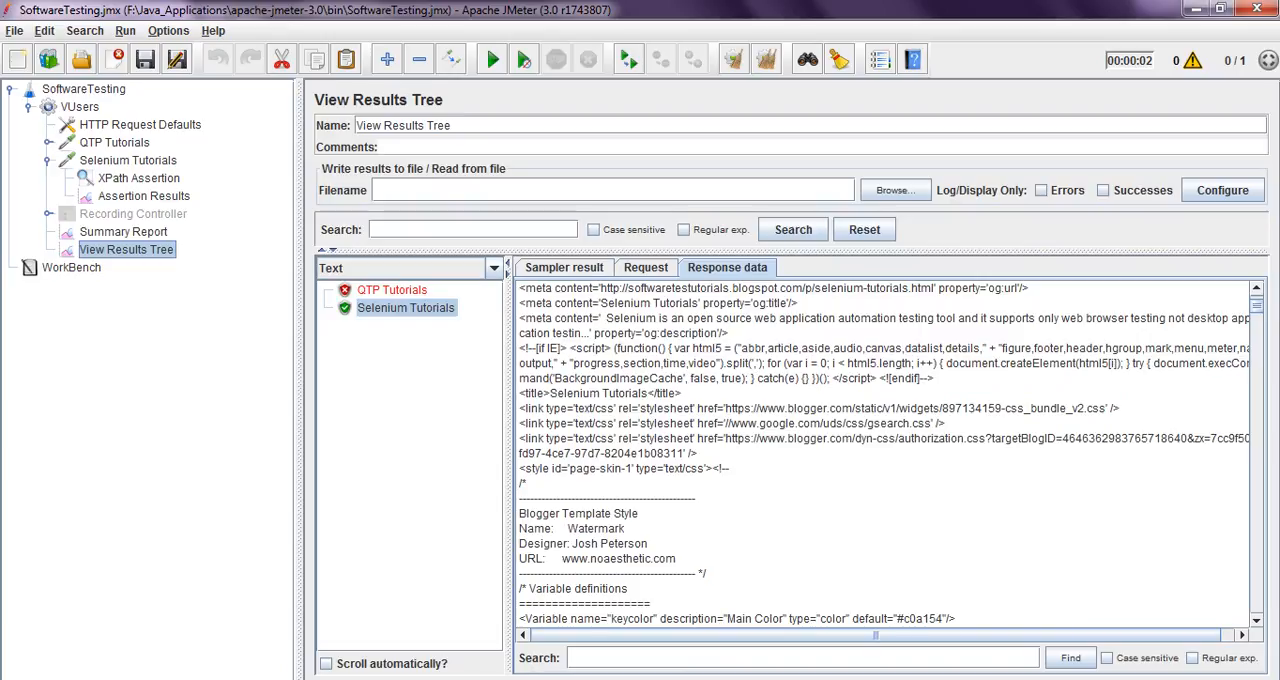
{"action": "left_click", "coordinate": [128, 160]}
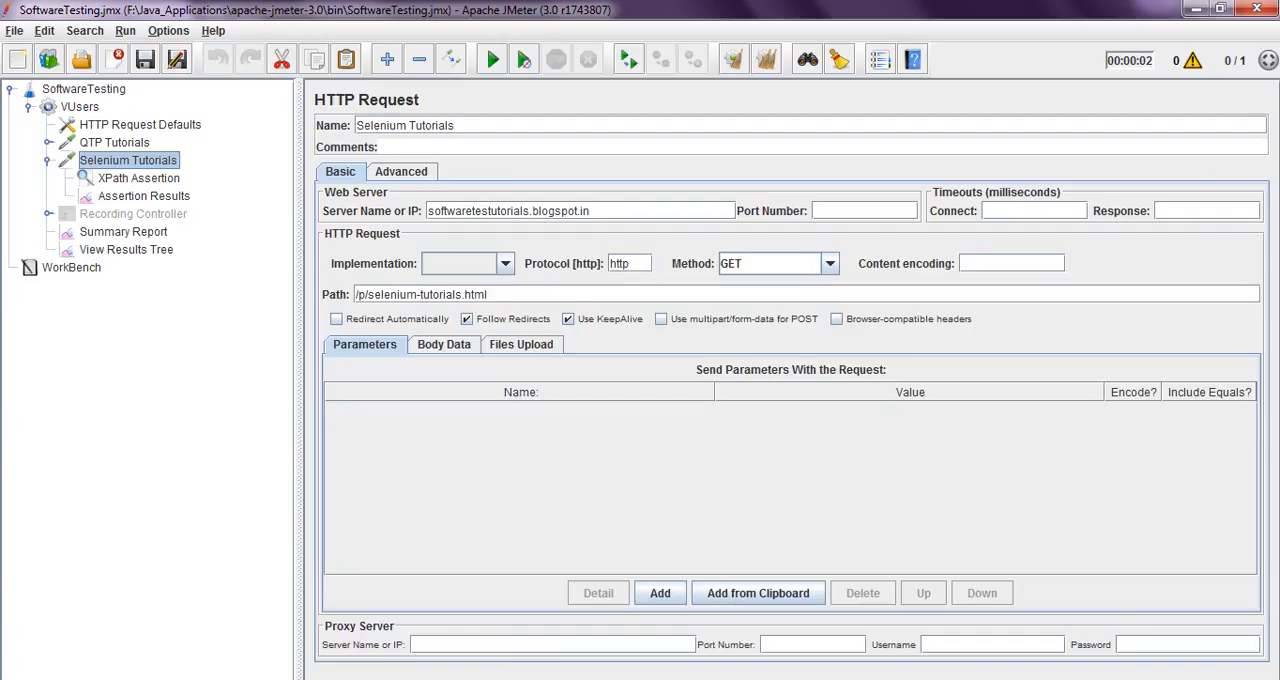
{"action": "left_click", "coordinate": [144, 196]}
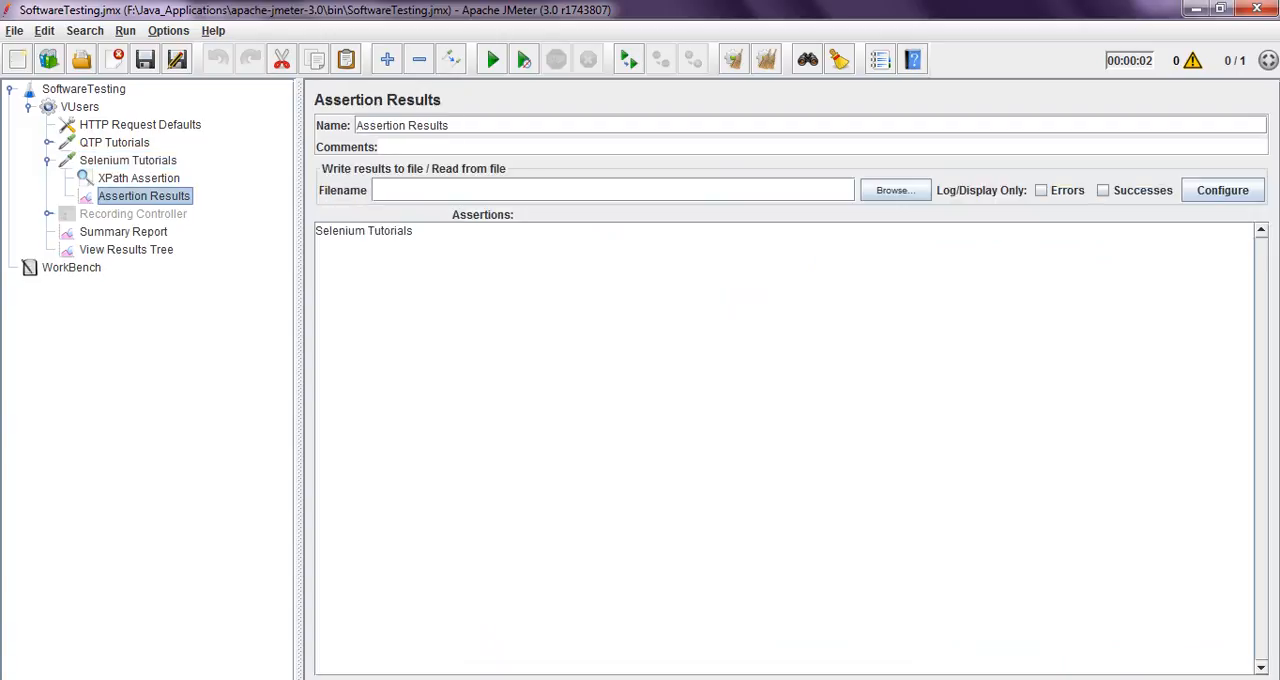
Compare the XPath Assertion's title expression with the Selenium Tutorials response data and the Assertion Results
{"action": "left_click", "coordinate": [139, 178]}
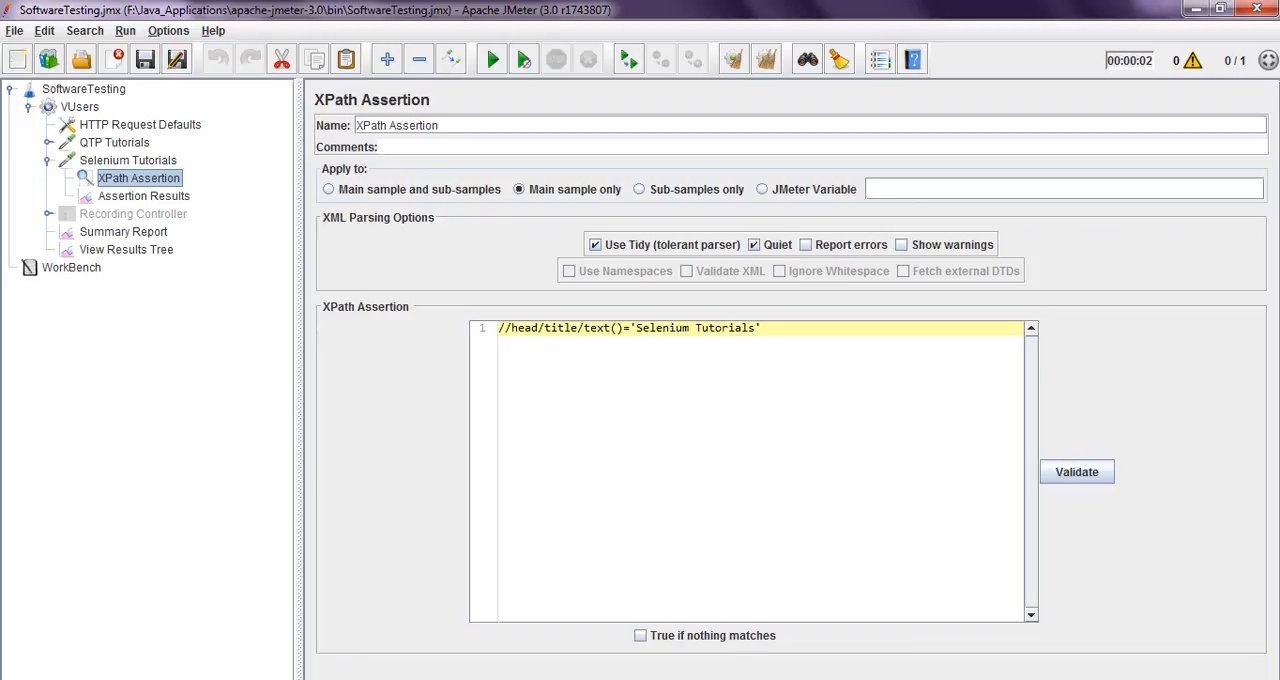
{"action": "left_click", "coordinate": [126, 250]}
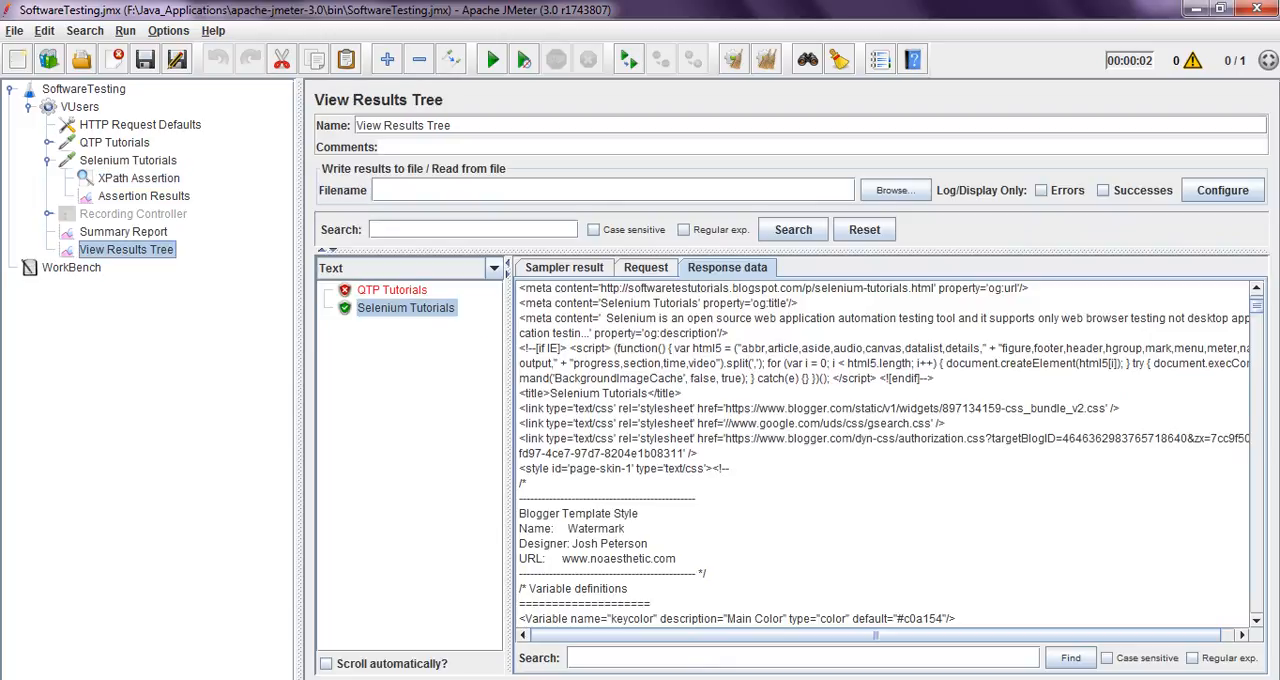
{"action": "left_click", "coordinate": [144, 196]}
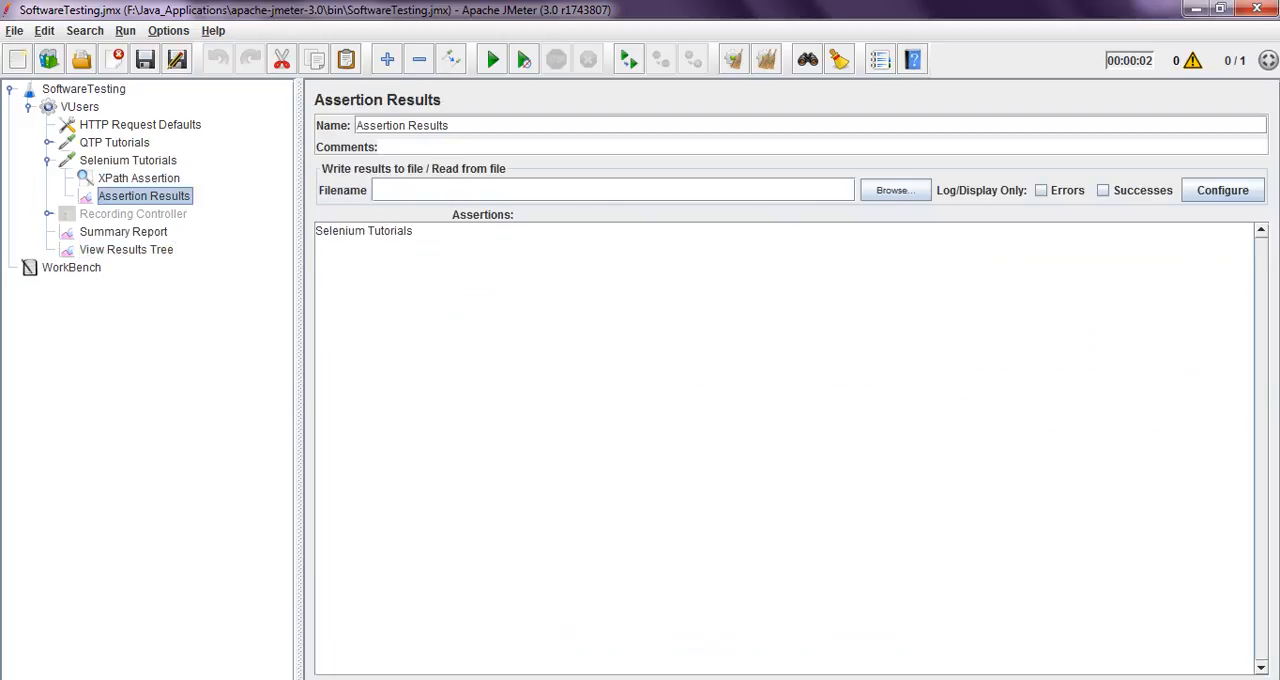
{"action": "left_click", "coordinate": [139, 178]}
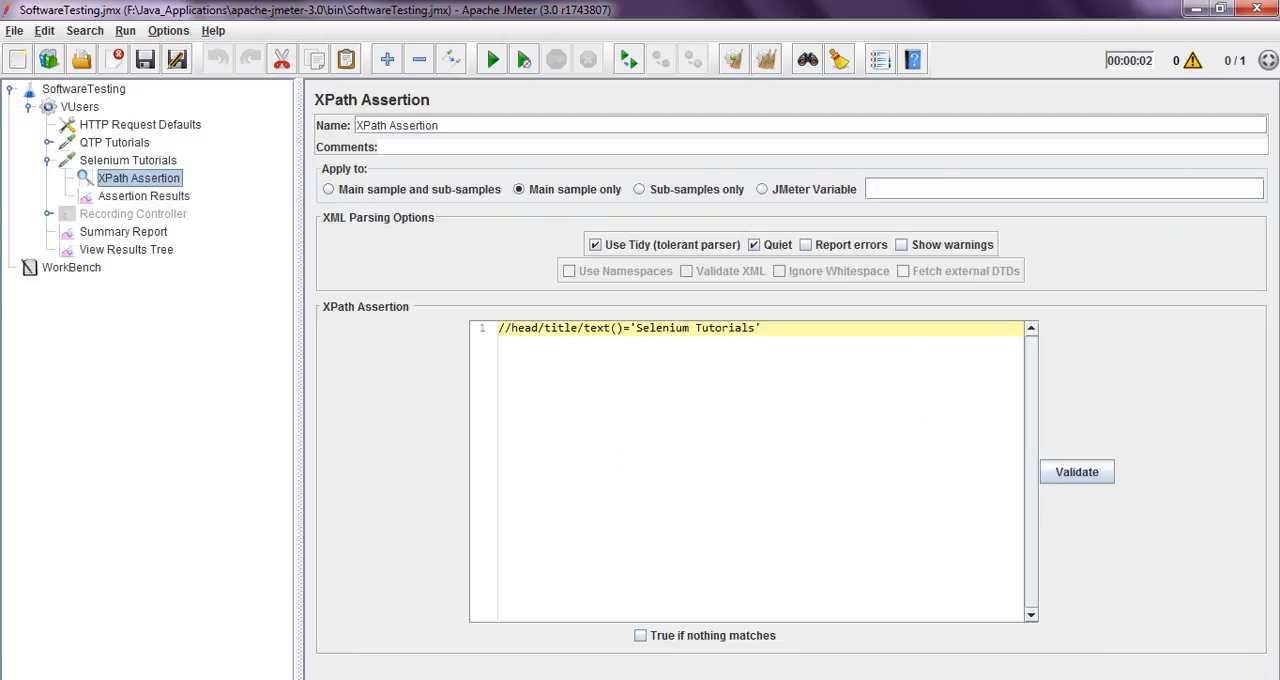
Change the XPath Assertion expression to /head/title/text()='Selenium Tutorials' with a single leading slash, and save the test plan
{"action": "left_click_drag", "start_coordinate": [512, 328], "coordinate": [764, 328]}
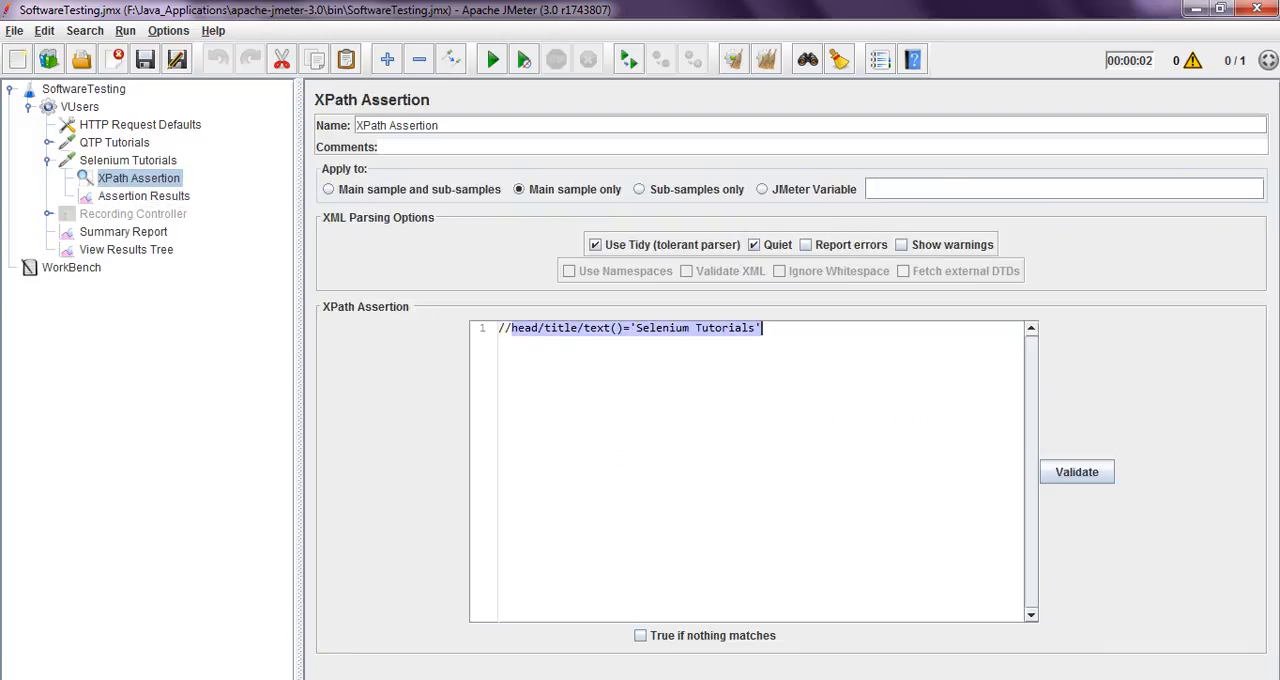
{"action": "left_click", "coordinate": [765, 328]}
{"action": "key", "text": "Return"}
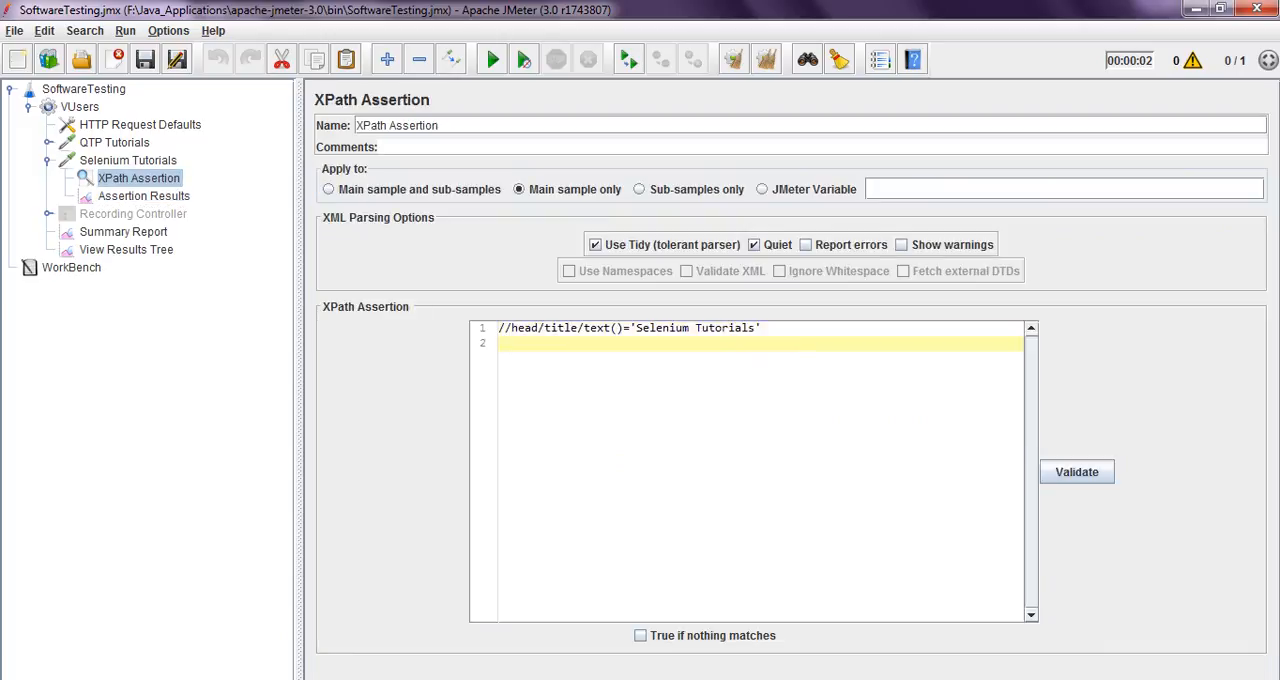
{"action": "key", "text": "Up"}
{"action": "key", "text": "Delete"}
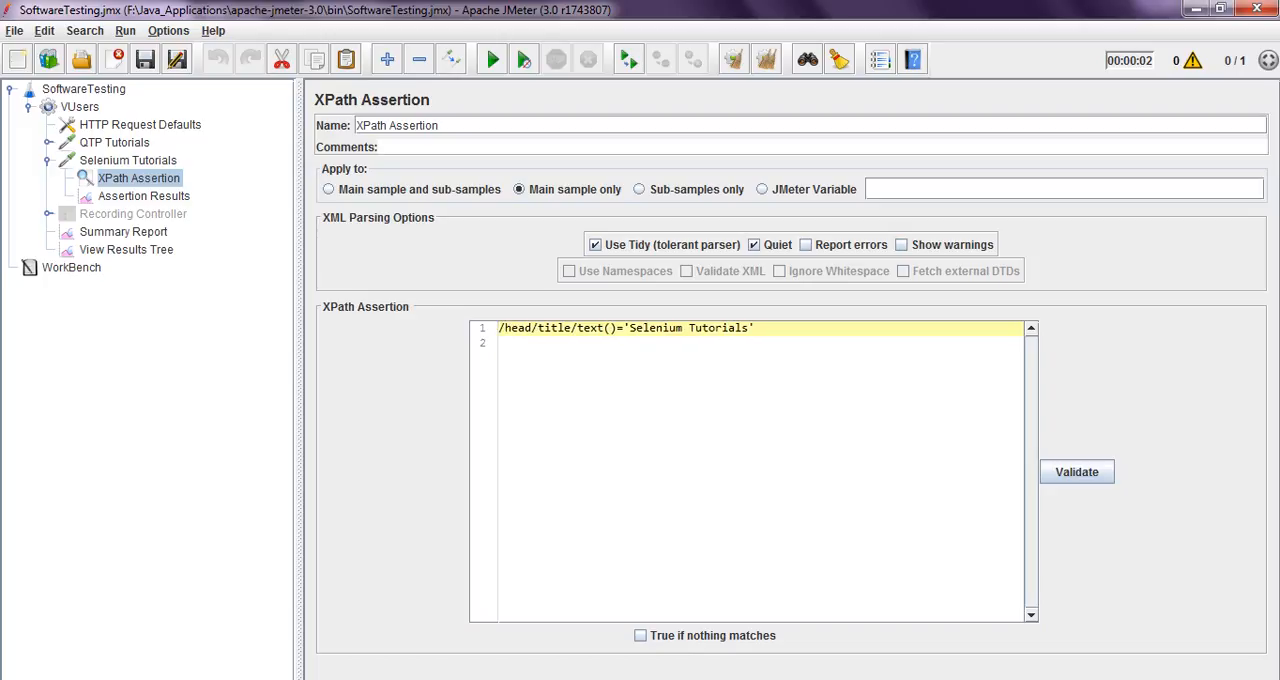
{"action": "left_click", "coordinate": [145, 60]}
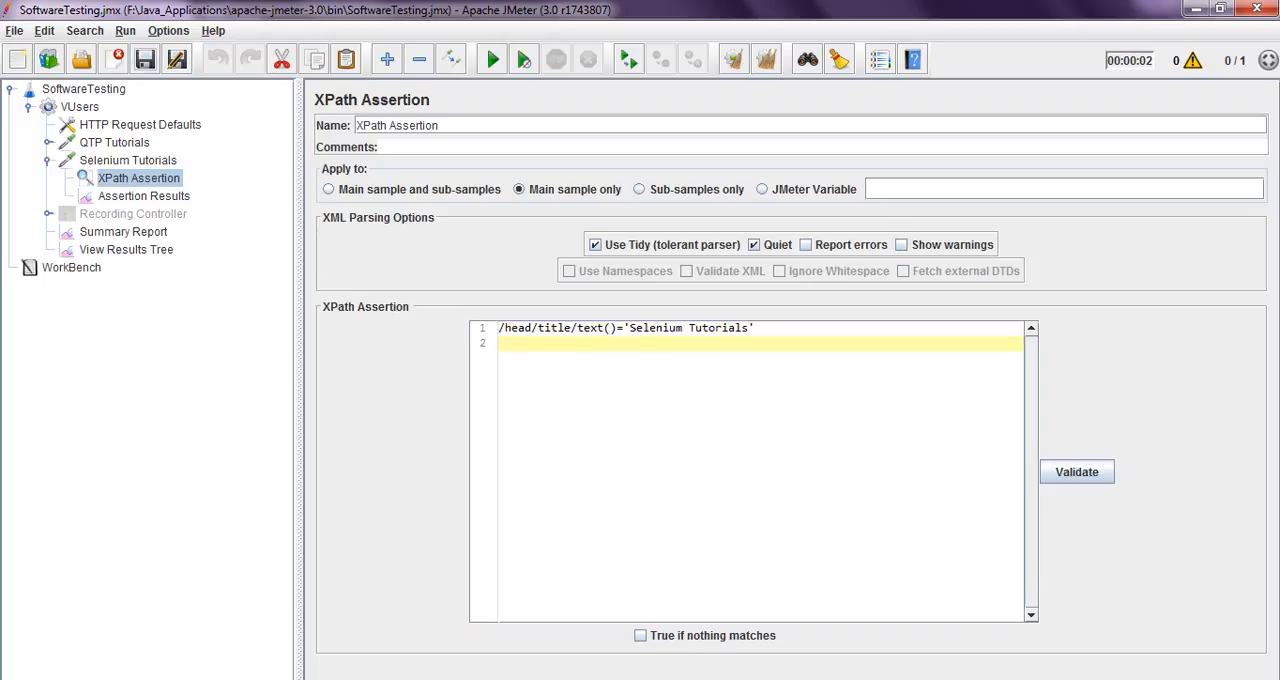
{"action": "key", "text": "Up"}
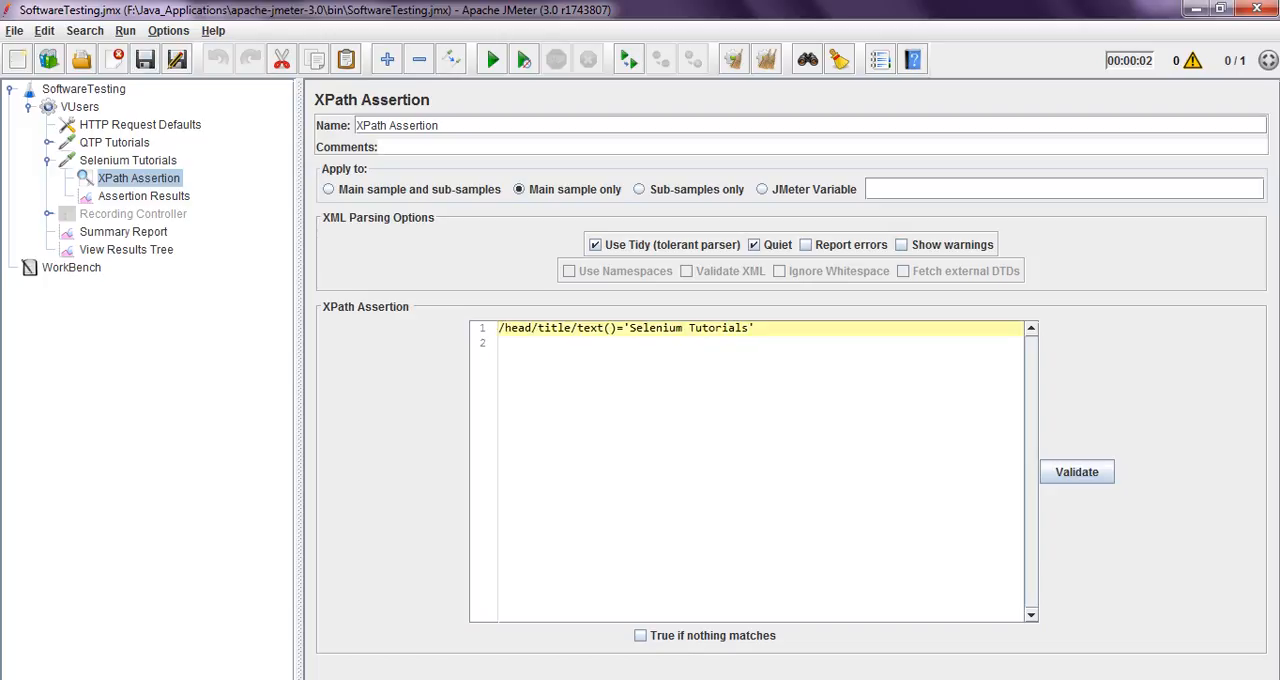
{"action": "type", "text": "/"}
{"action": "key", "text": "BackSpace"}
{"action": "left_click", "coordinate": [145, 60]}
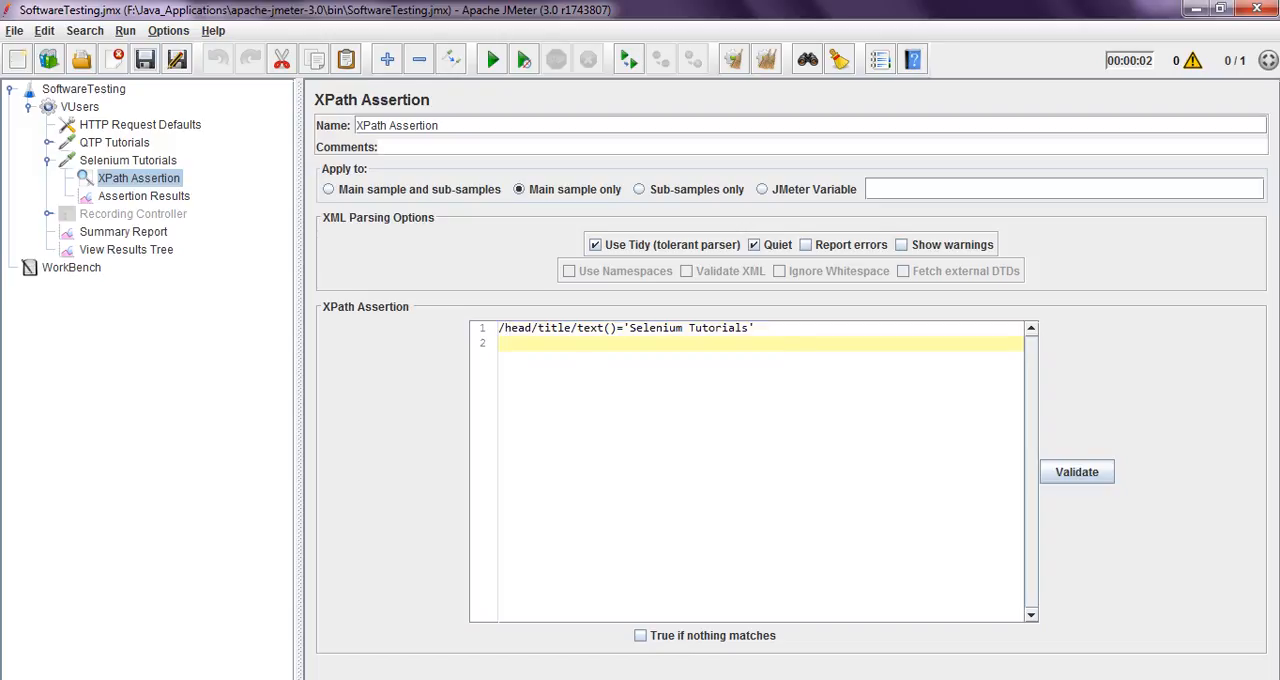
{"action": "left_click_drag", "start_coordinate": [629, 328], "coordinate": [749, 328]}
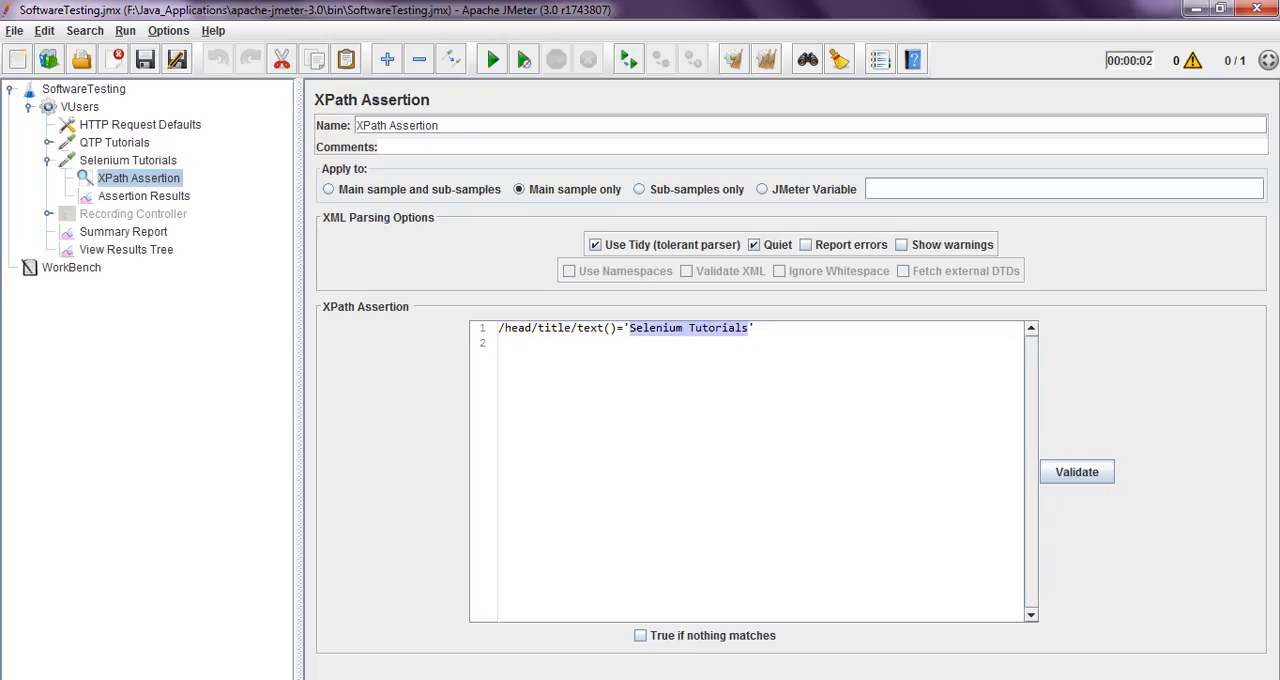
{"action": "left_click_drag", "start_coordinate": [538, 328], "coordinate": [573, 328]}
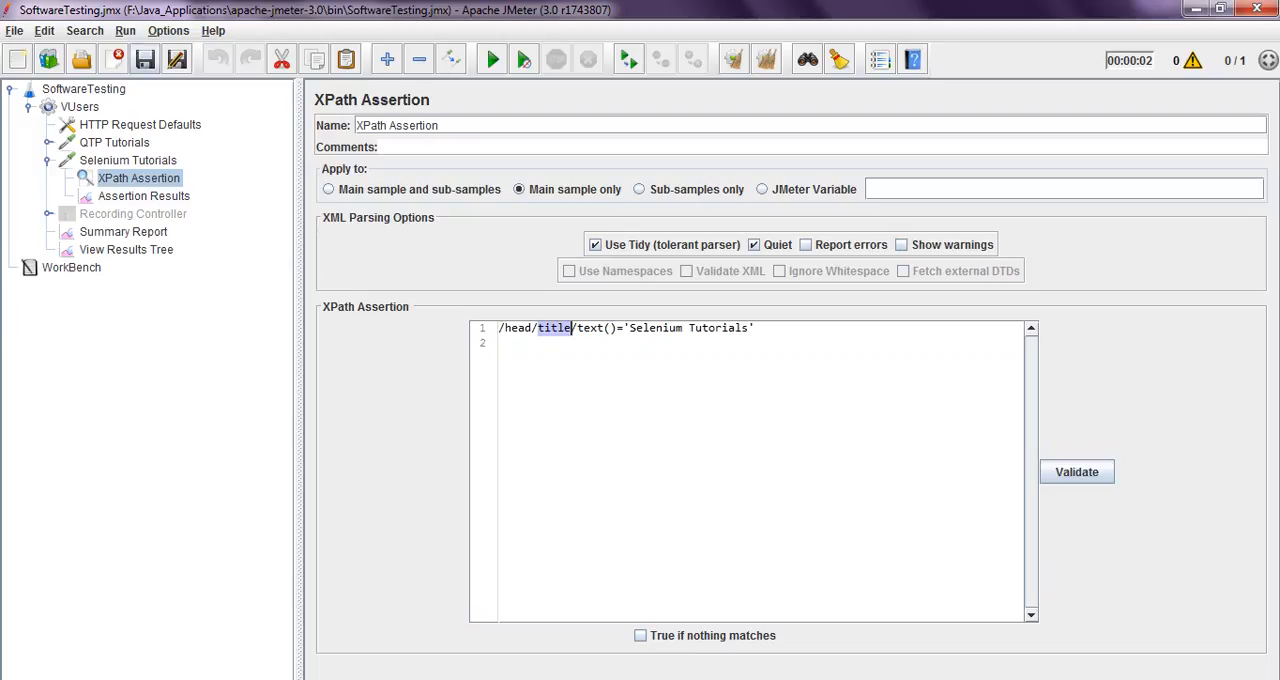
{"action": "left_click", "coordinate": [600, 345]}
Clear all earlier results from View Results Tree and run the test plan with the single-slash expression
{"action": "left_click", "coordinate": [126, 250]}
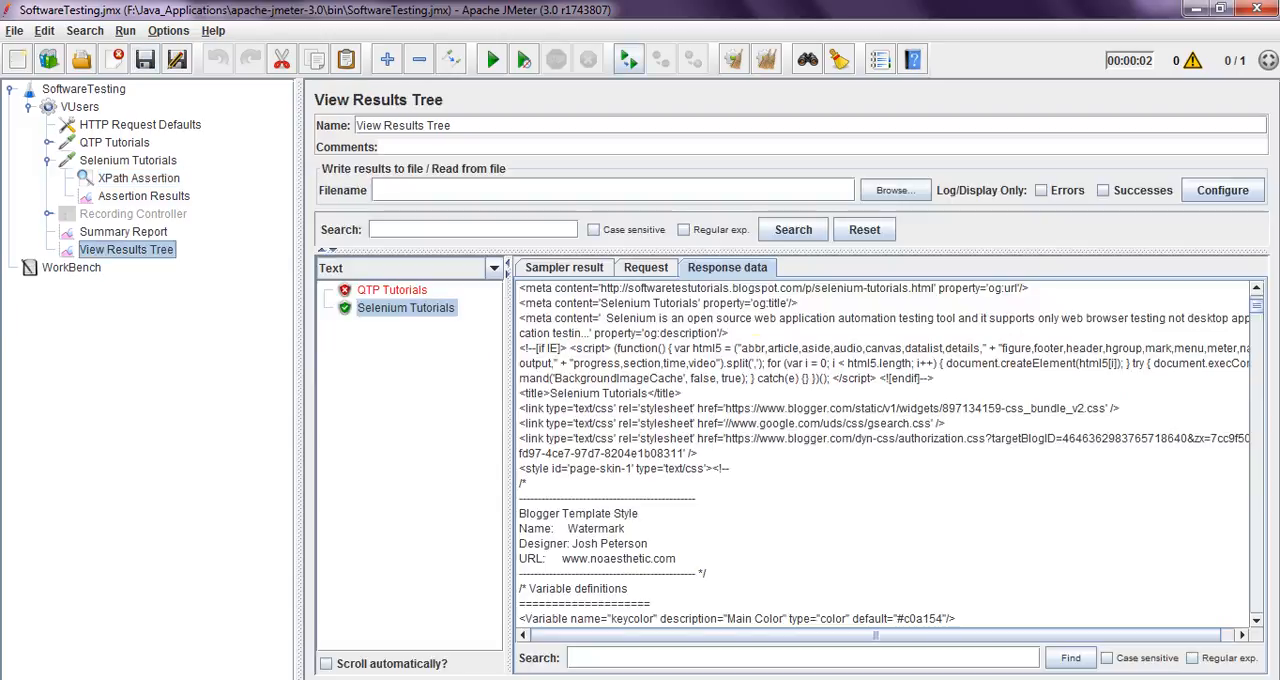
{"action": "left_click", "coordinate": [766, 60]}
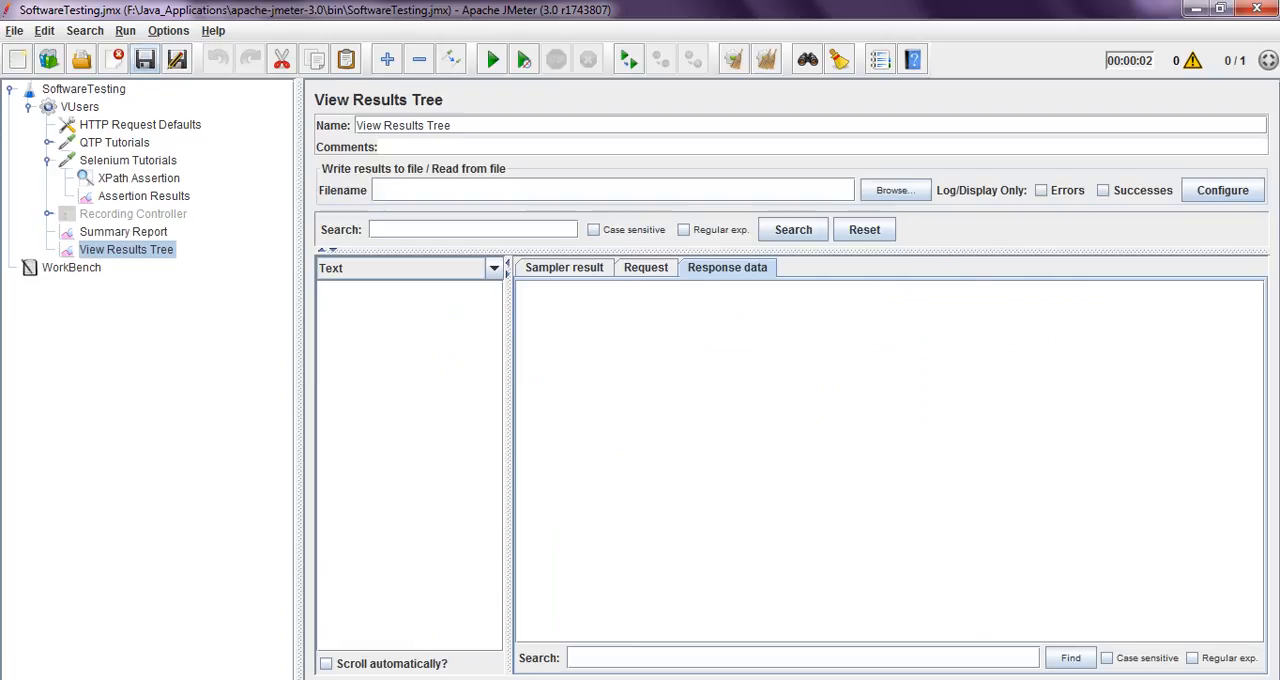
{"action": "left_click", "coordinate": [493, 60]}
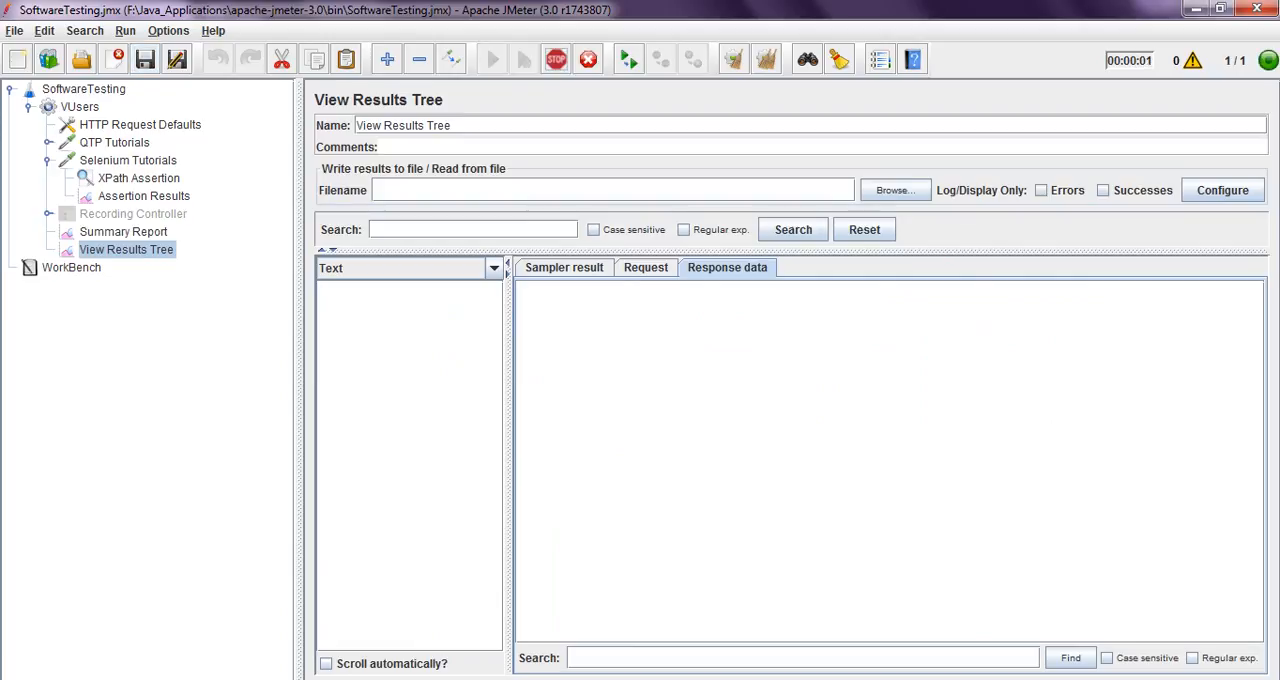
View the QTP Tutorials and Selenium Tutorials responses, and inspect the XPath Assertion result under Selenium Tutorials
{"action": "left_click", "coordinate": [392, 290]}
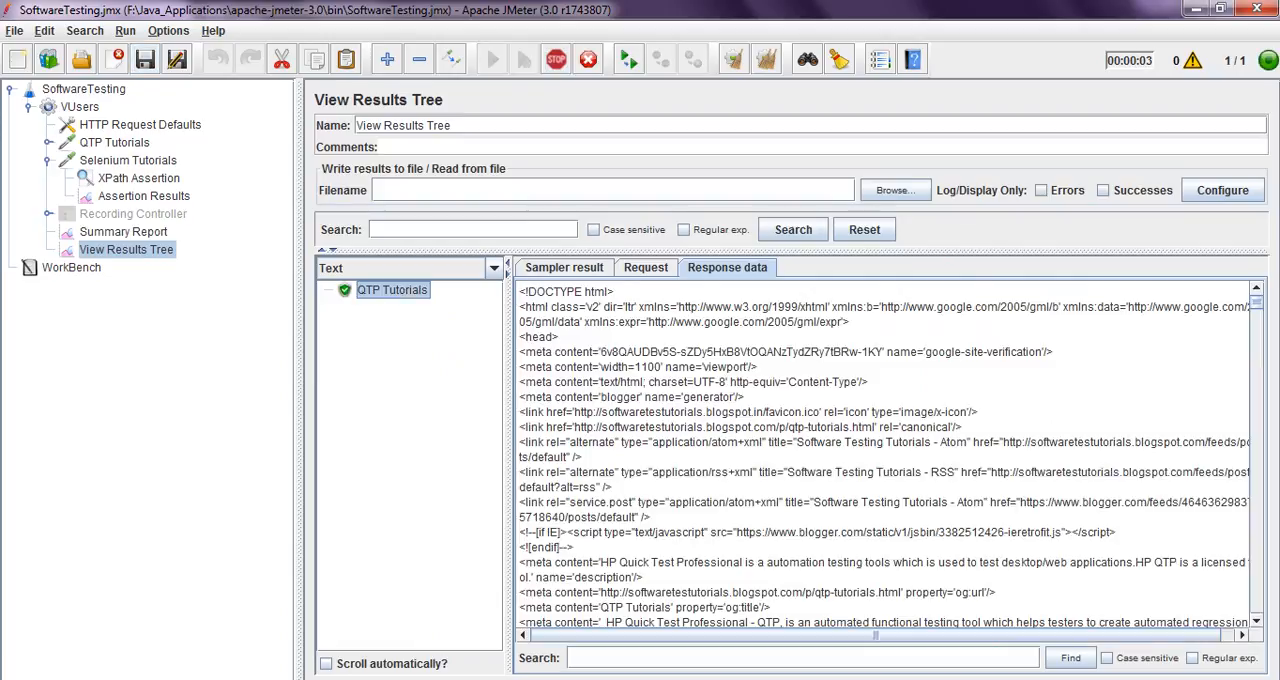
{"action": "left_click", "coordinate": [406, 308]}
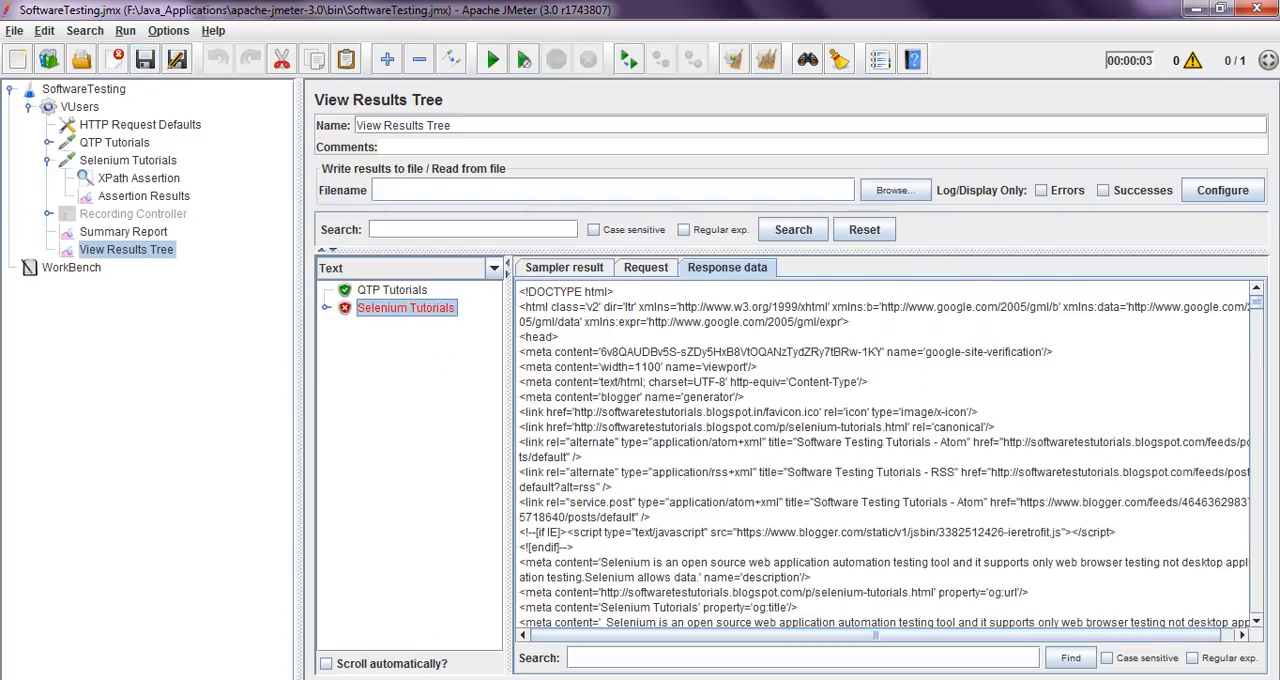
{"action": "left_click", "coordinate": [326, 308]}
{"action": "left_click", "coordinate": [417, 326]}
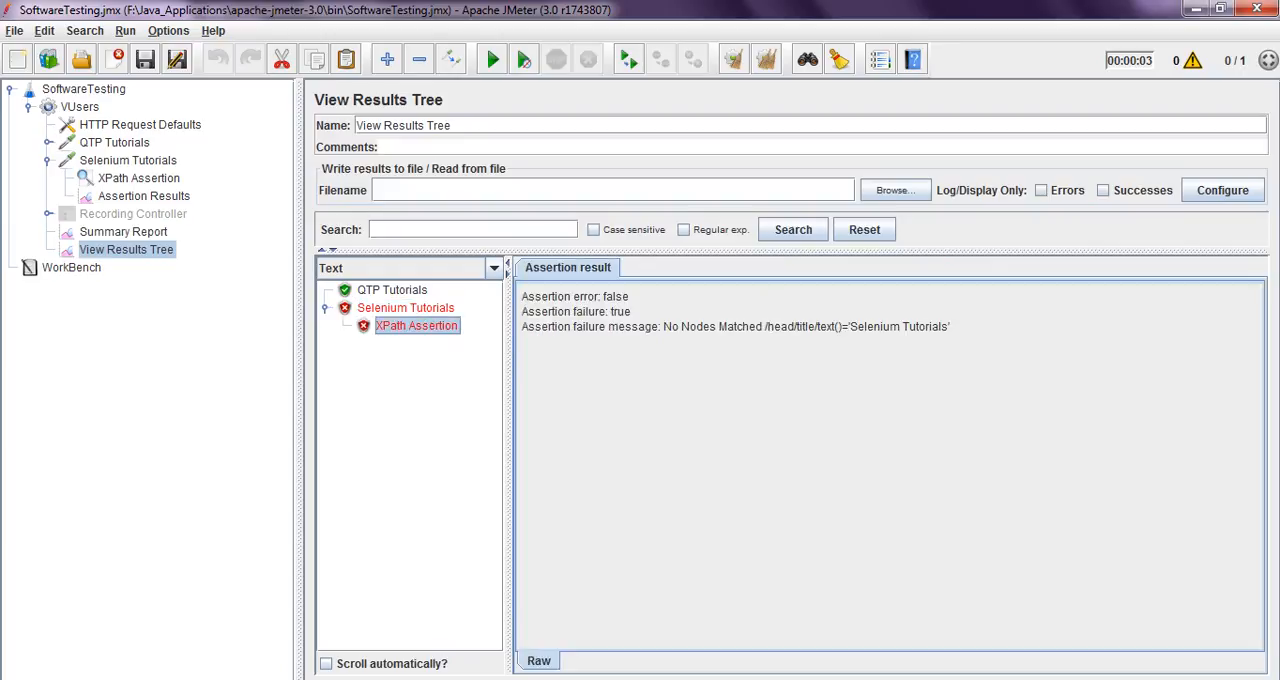
Restore the double leading slash so the XPath Assertion reads //head/title/text()='Selenium Tutorials', and save the test plan
{"action": "left_click", "coordinate": [139, 178]}
{"action": "left_click", "coordinate": [505, 328]}
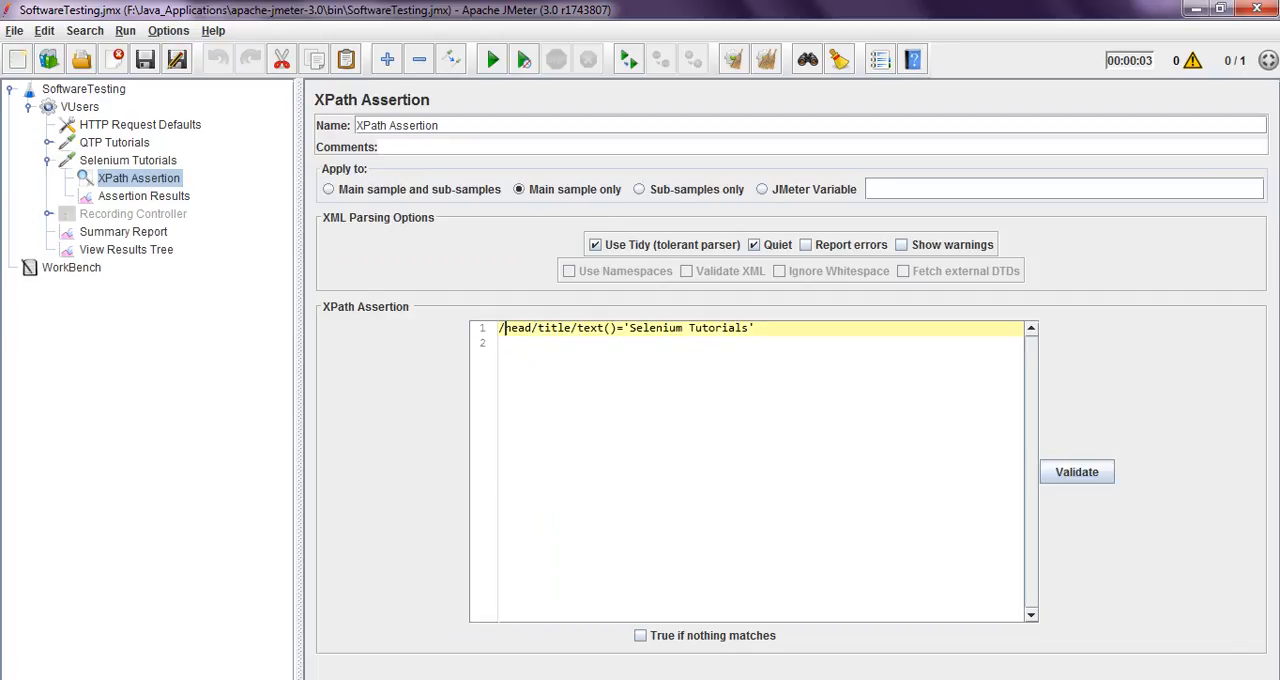
{"action": "type", "text": "/"}
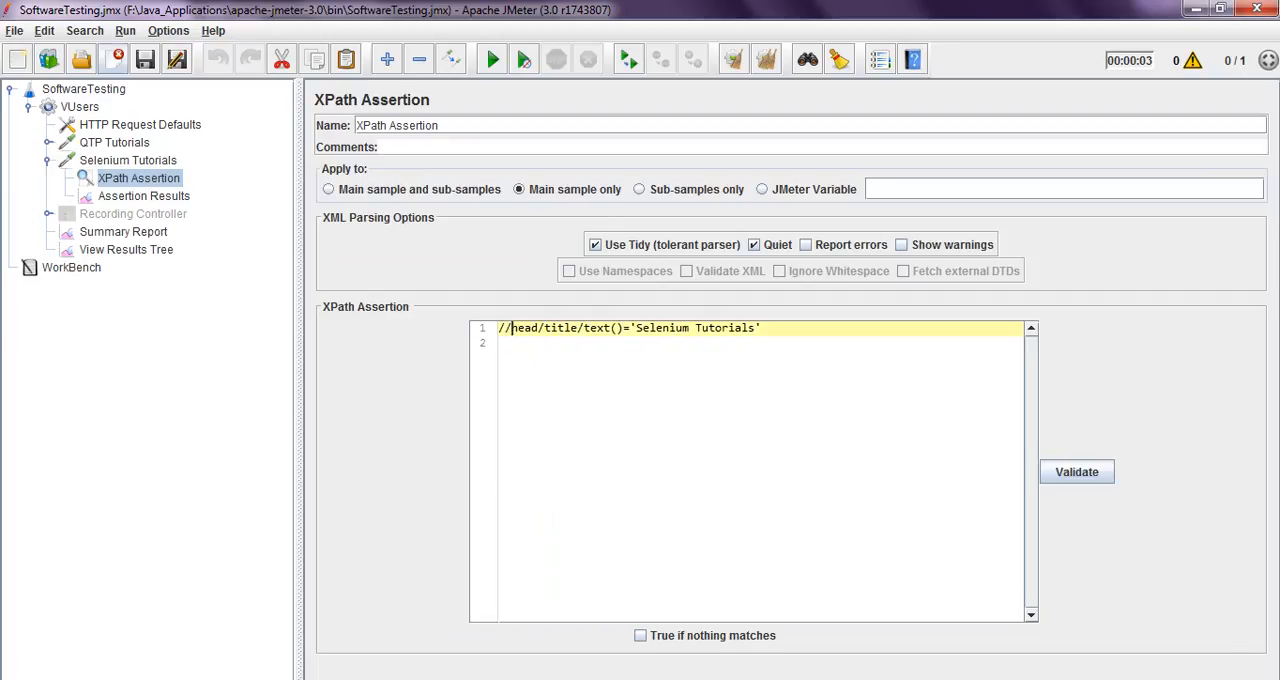
{"action": "left_click", "coordinate": [145, 60]}
Clear all results in View Results Tree and rerun the test plan with the restored double-slash expression
{"action": "left_click", "coordinate": [126, 250]}
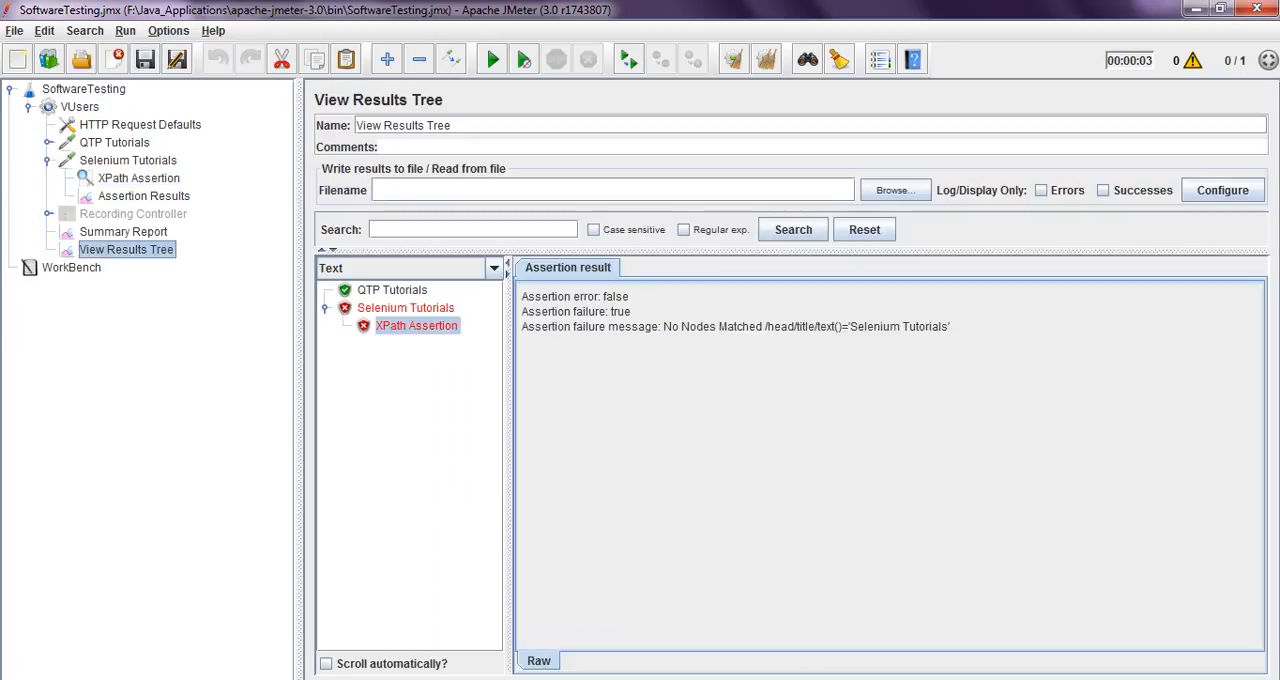
{"action": "left_click", "coordinate": [766, 60]}
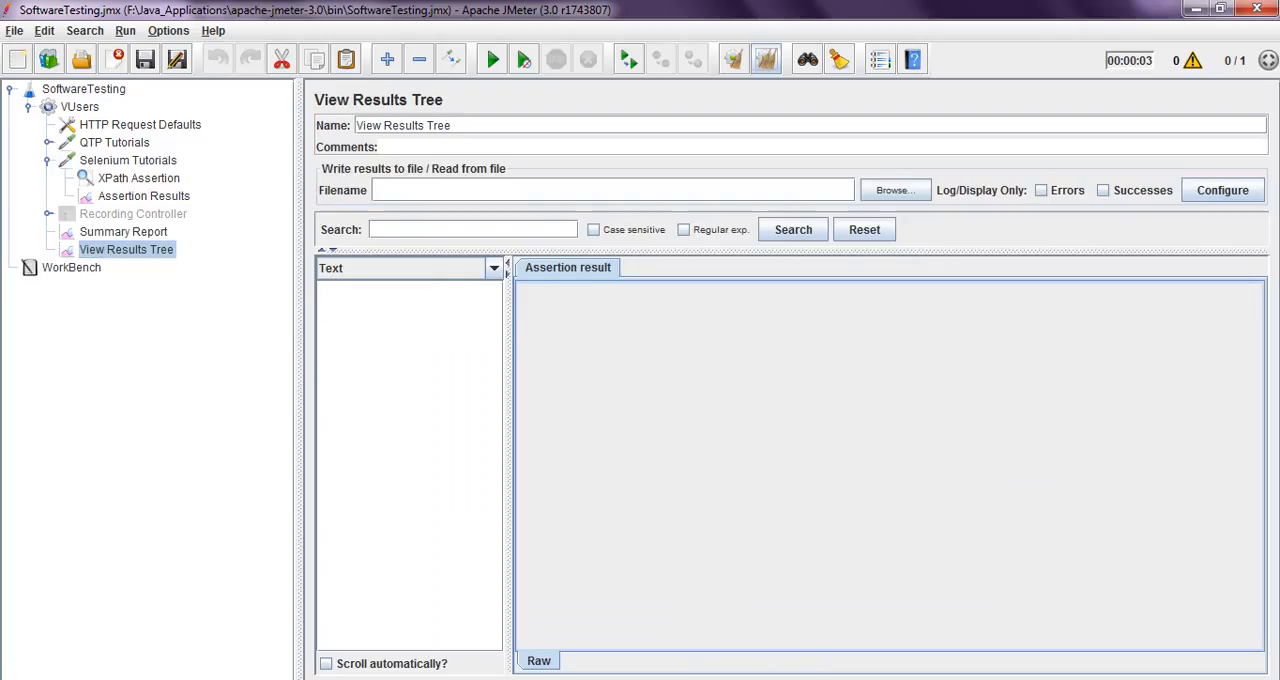
{"action": "left_click", "coordinate": [492, 60]}
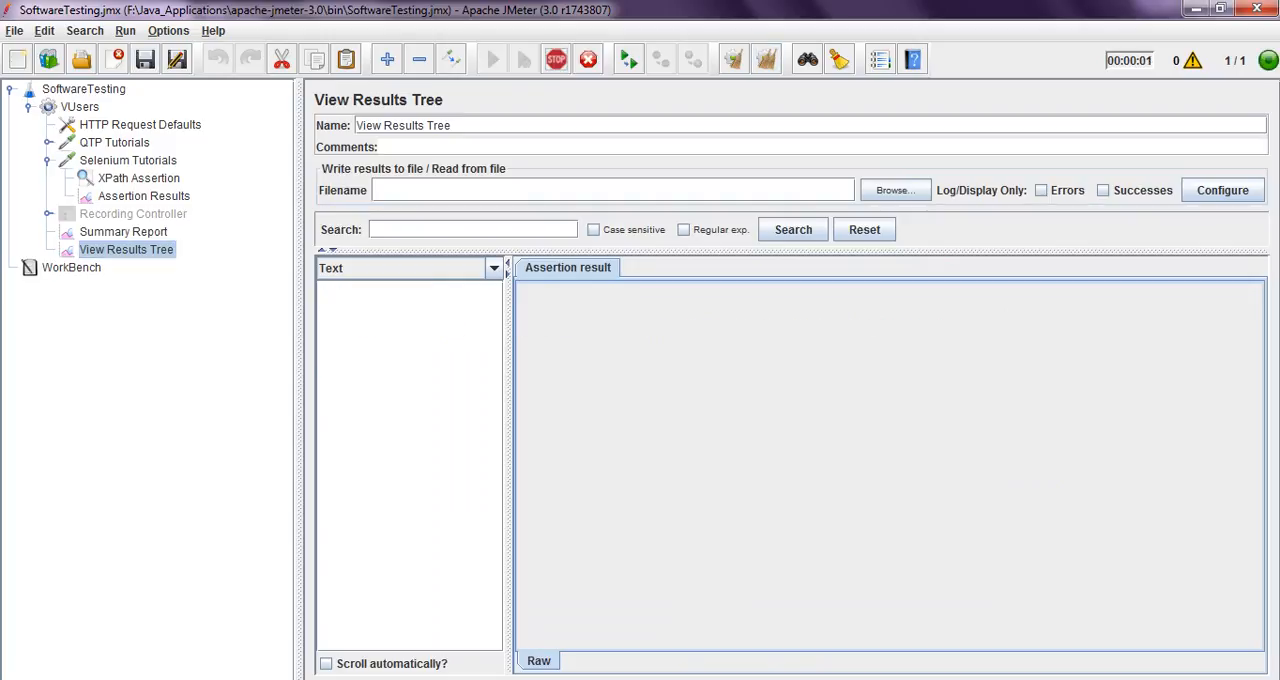
Check the sampler results of both requests and examine the response code, URL and method of Selenium Tutorials
{"action": "left_click", "coordinate": [392, 290]}
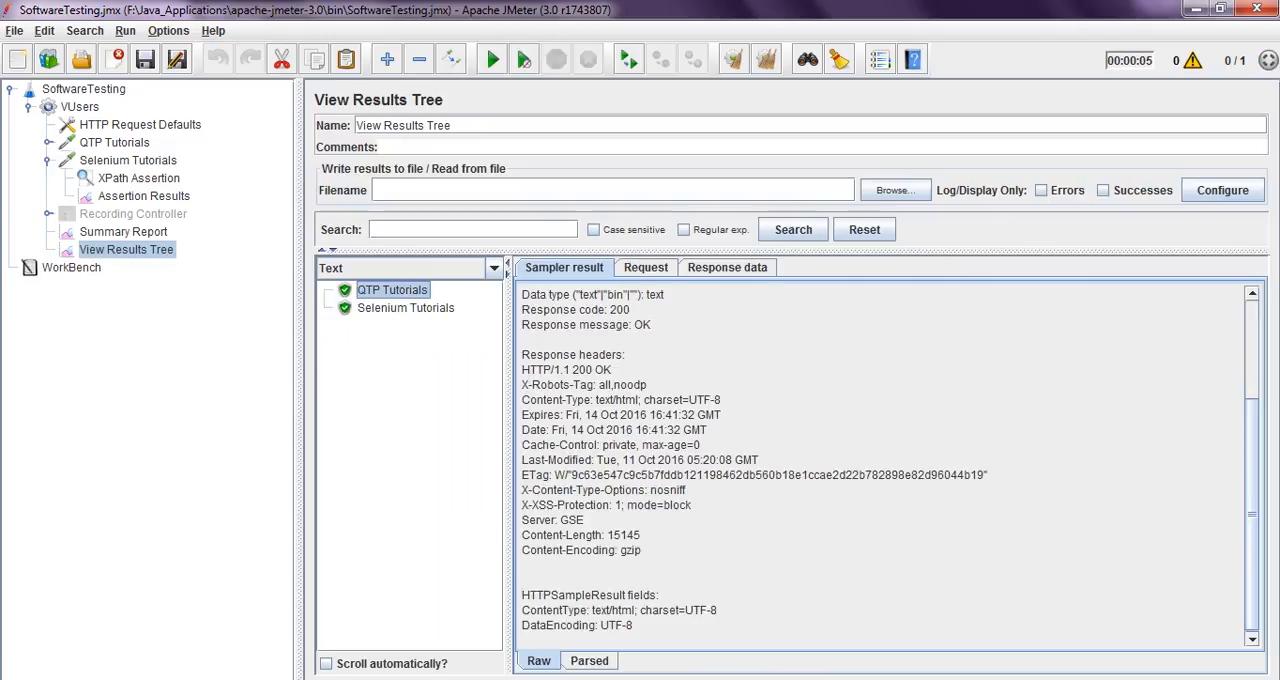
{"action": "left_click", "coordinate": [405, 308]}
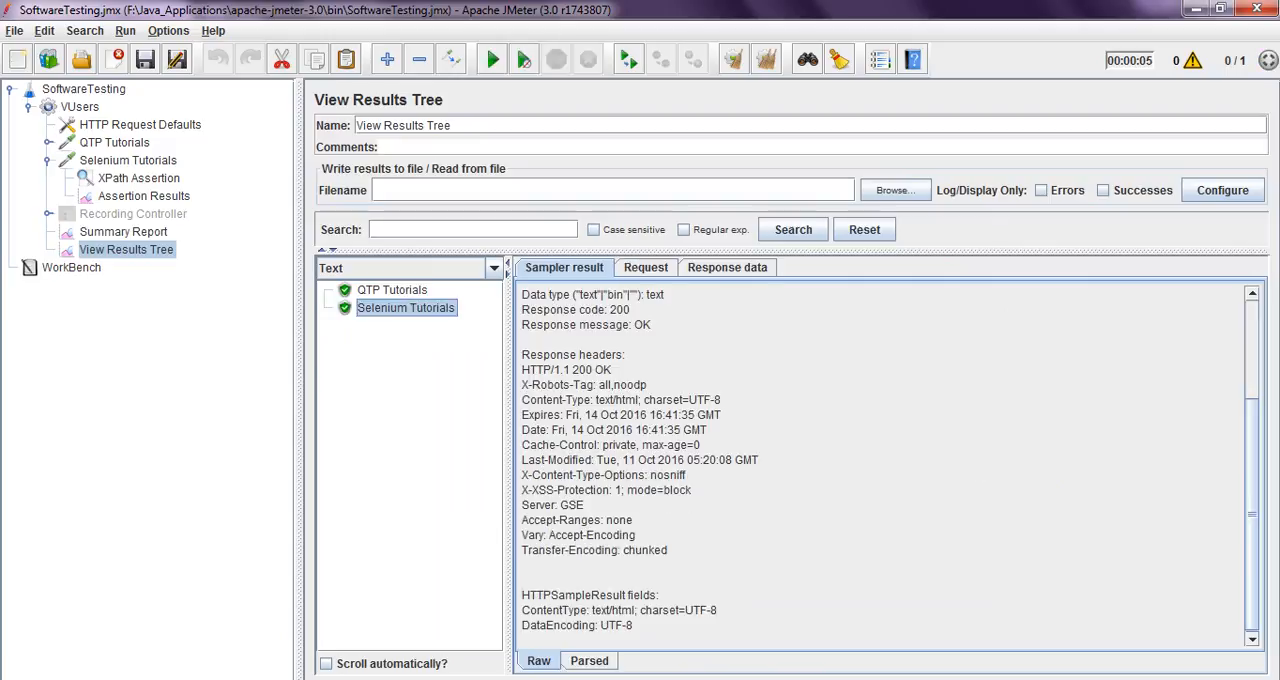
{"action": "left_click_drag", "start_coordinate": [579, 325], "coordinate": [631, 310]}
{"action": "left_click", "coordinate": [646, 268]}
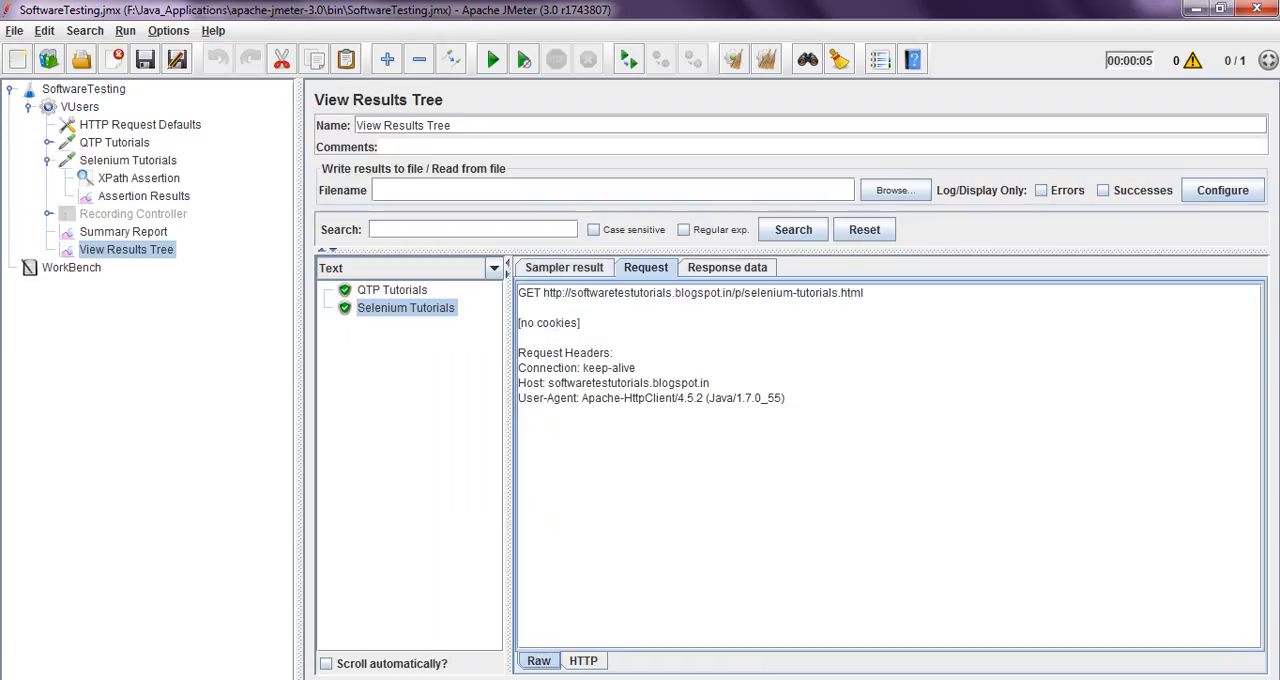
{"action": "left_click_drag", "start_coordinate": [542, 293], "coordinate": [823, 293]}
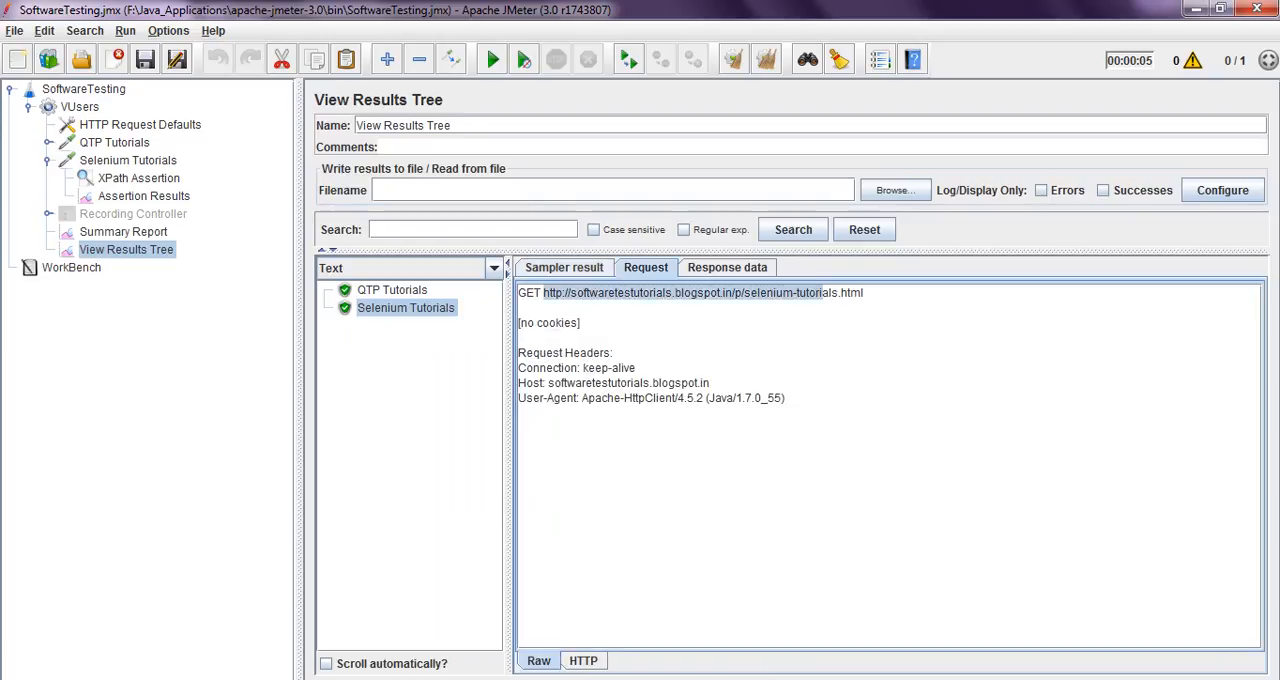
{"action": "left_click_drag", "start_coordinate": [542, 293], "coordinate": [517, 293]}
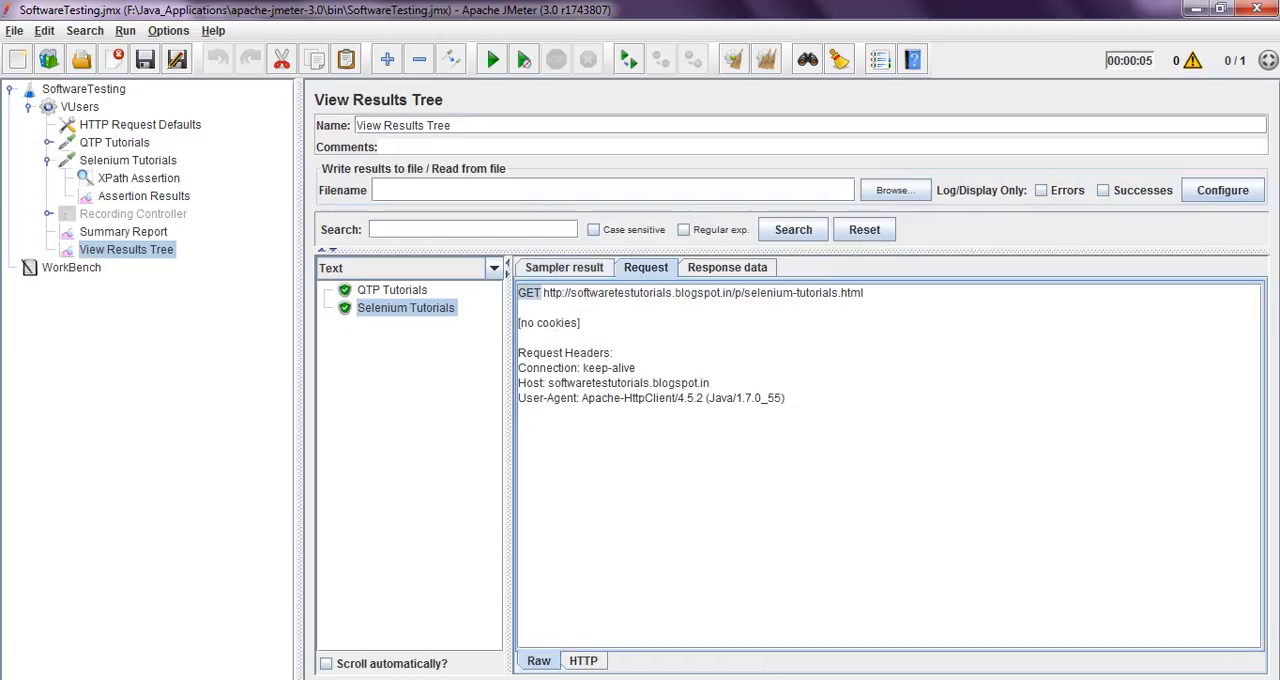
Examine the method of the QTP Tutorials request and the path configured in the Selenium Tutorials request
{"action": "left_click", "coordinate": [115, 143]}
{"action": "left_click_drag", "start_coordinate": [742, 263], "coordinate": [720, 263]}
{"action": "left_click", "coordinate": [128, 160]}
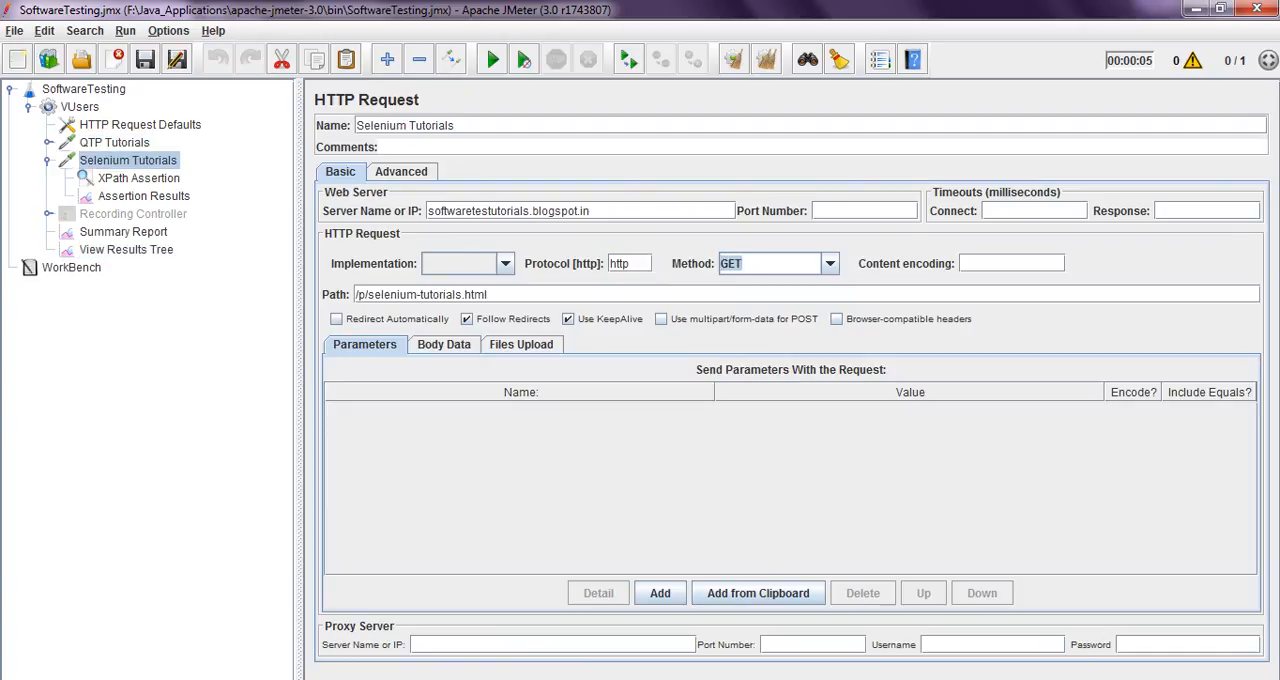
{"action": "left_click_drag", "start_coordinate": [488, 294], "coordinate": [365, 294]}
{"action": "left_click", "coordinate": [485, 294]}
Examine the Selenium Tutorials response data in View Results Tree, including the opening HTML and the title element
{"action": "left_click", "coordinate": [126, 250]}
{"action": "left_click", "coordinate": [727, 268]}
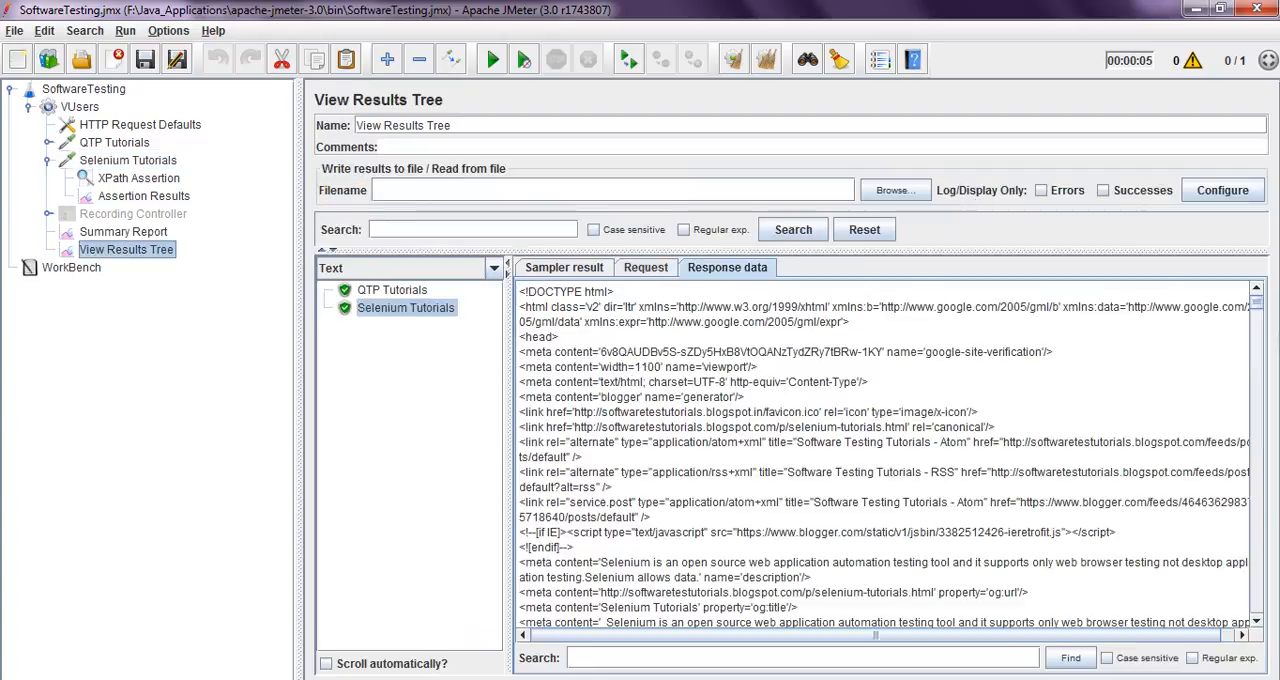
{"action": "left_click_drag", "start_coordinate": [526, 292], "coordinate": [574, 307]}
{"action": "scroll", "coordinate": [574, 310], "scroll_direction": "down", "scroll_amount": 2}
{"action": "scroll", "coordinate": [883, 455], "scroll_direction": "down", "scroll_amount": 2}
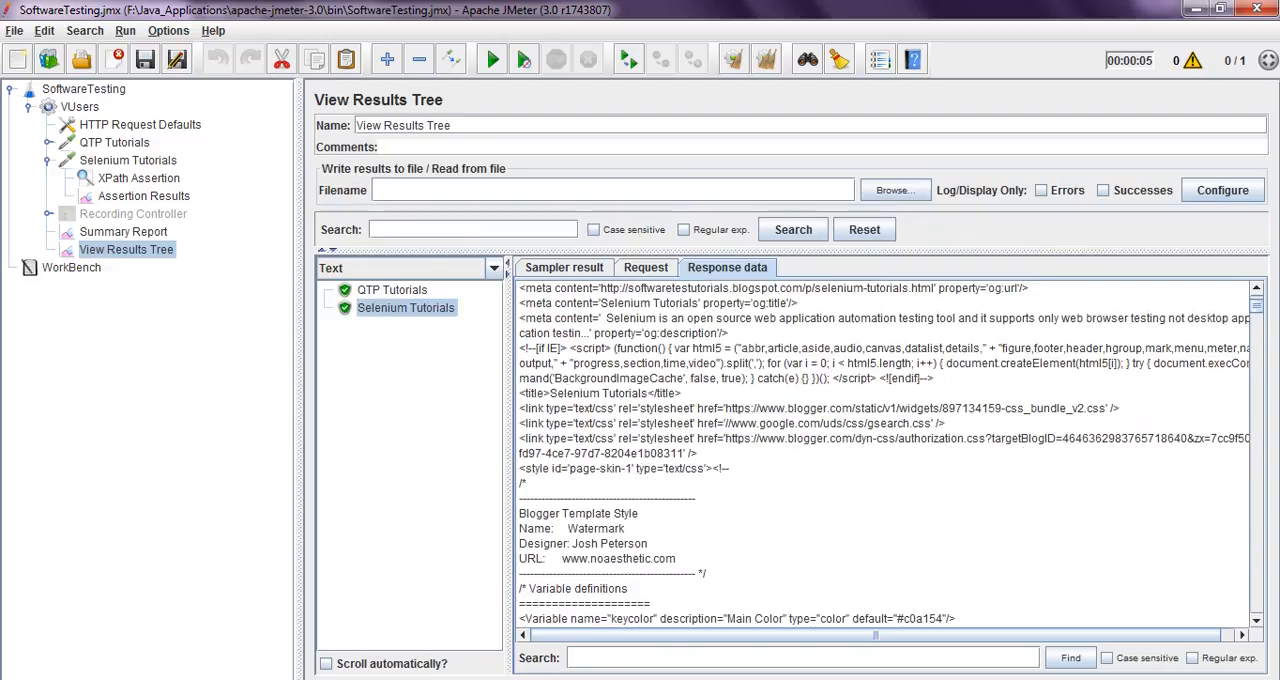
{"action": "left_click_drag", "start_coordinate": [520, 393], "coordinate": [683, 393]}
{"action": "left_click", "coordinate": [683, 393]}
{"action": "left_click_drag", "start_coordinate": [519, 408], "coordinate": [576, 408]}
{"action": "left_click", "coordinate": [576, 408]}
Review the XPath Assertion expression and Selenium Tutorials request settings, and view that sample's request, response data and sampler result
{"action": "left_click", "coordinate": [139, 178]}
{"action": "left_click", "coordinate": [763, 328]}
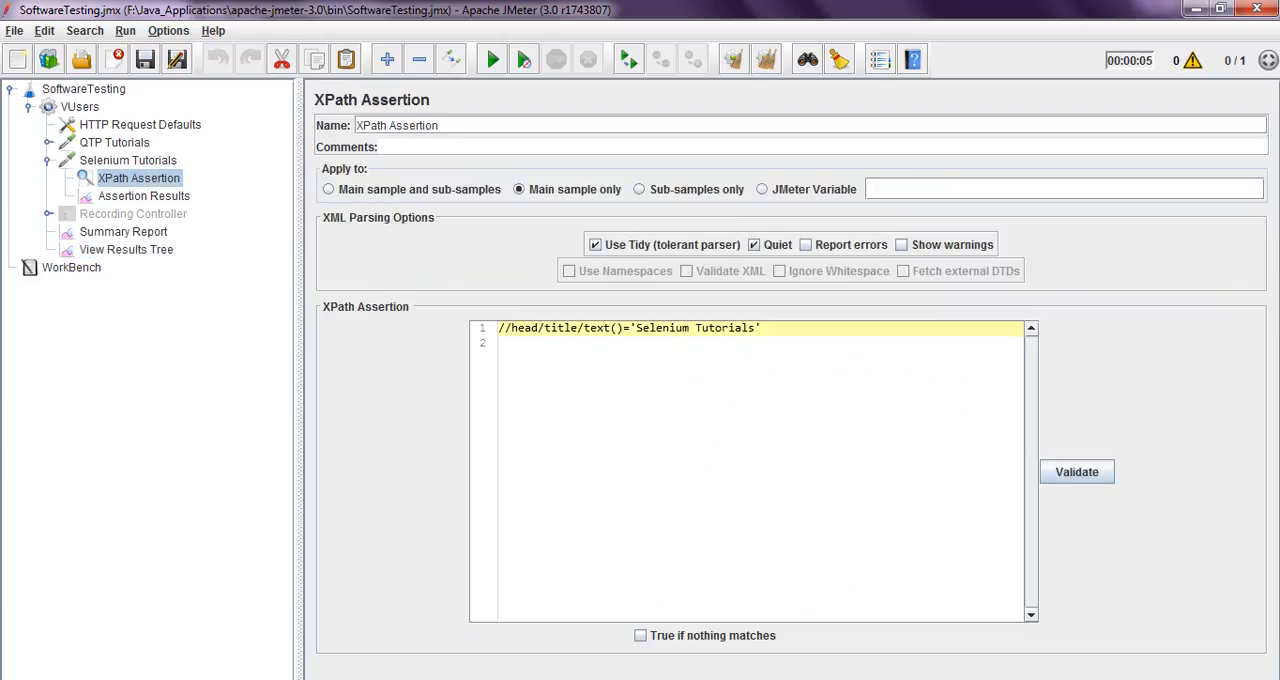
{"action": "left_click", "coordinate": [128, 160]}
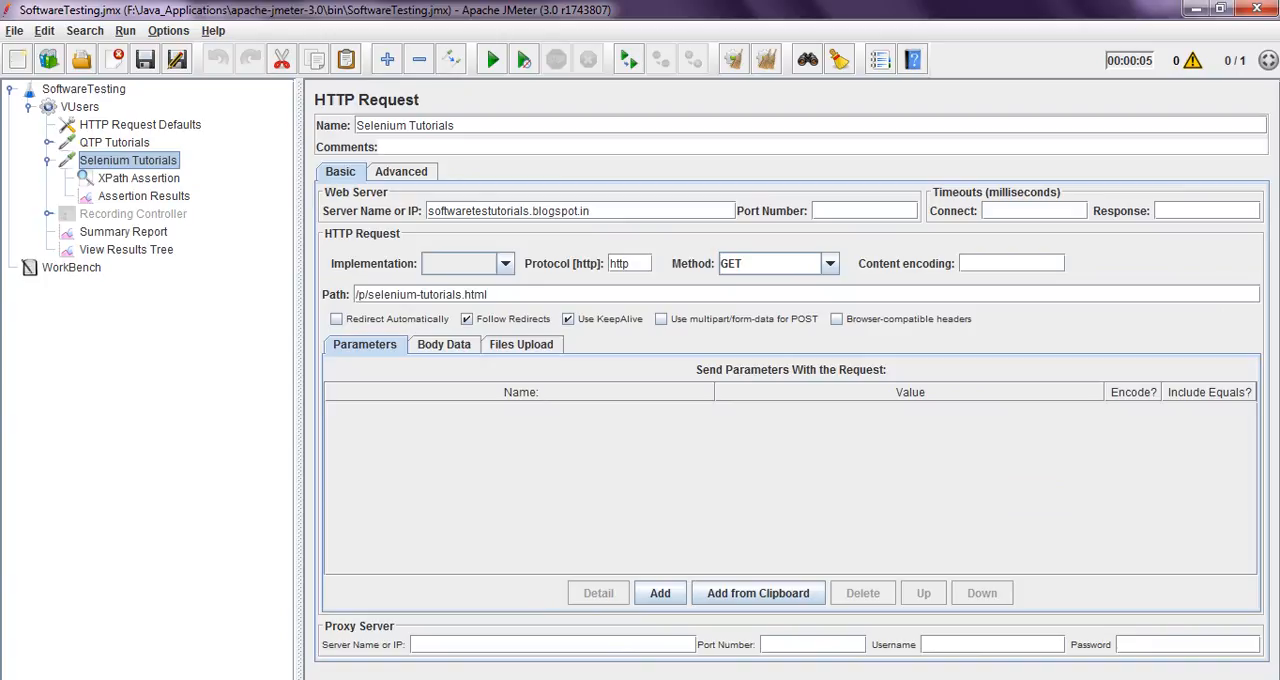
{"action": "left_click", "coordinate": [126, 250]}
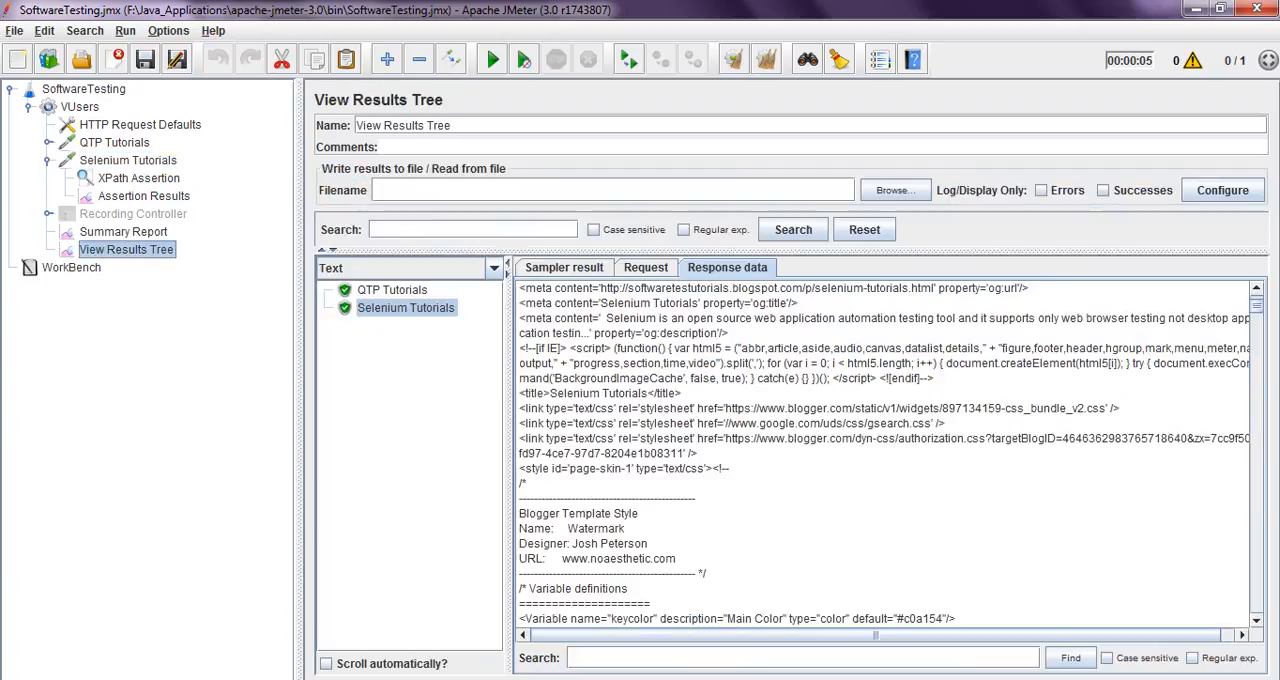
{"action": "left_click", "coordinate": [646, 268]}
{"action": "left_click", "coordinate": [728, 268]}
{"action": "left_click", "coordinate": [564, 268]}
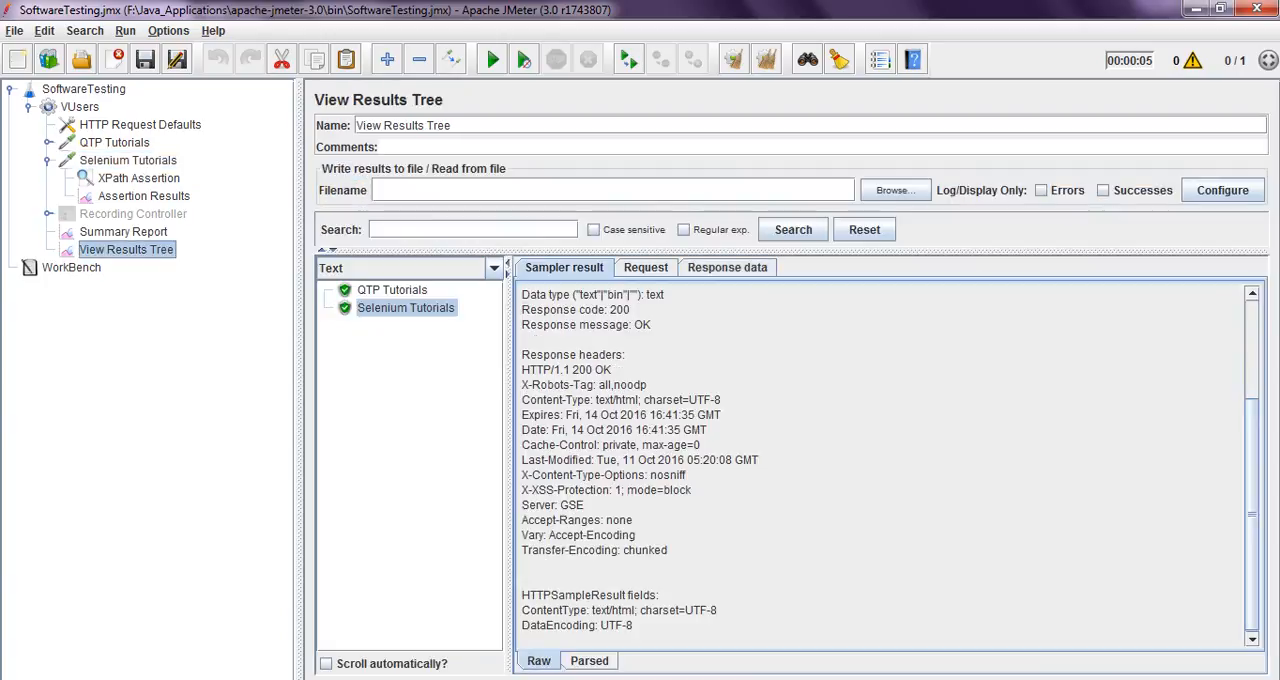
Examine the Selenium Tutorials response code and message, the XPath Assertion expression and the sample's entry in Assertion Results
{"action": "left_click_drag", "start_coordinate": [522, 310], "coordinate": [630, 310]}
{"action": "left_click_drag", "start_coordinate": [522, 325], "coordinate": [652, 325]}
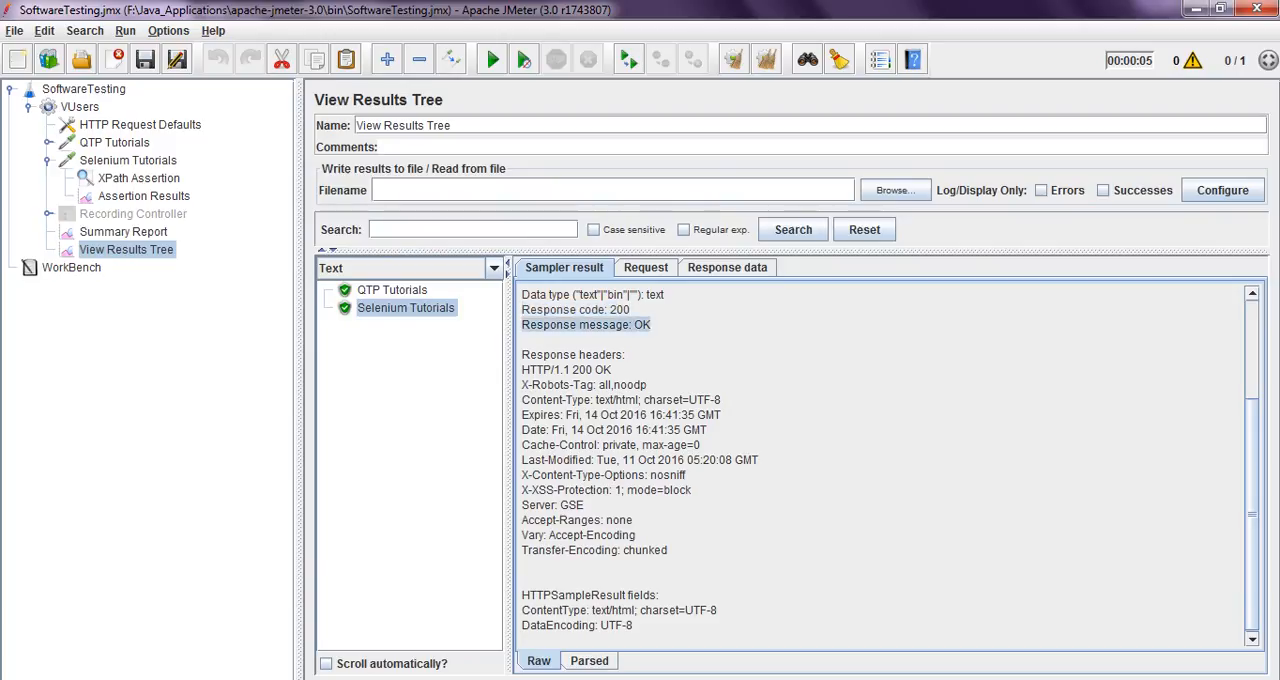
{"action": "left_click", "coordinate": [656, 326]}
{"action": "left_click", "coordinate": [144, 196]}
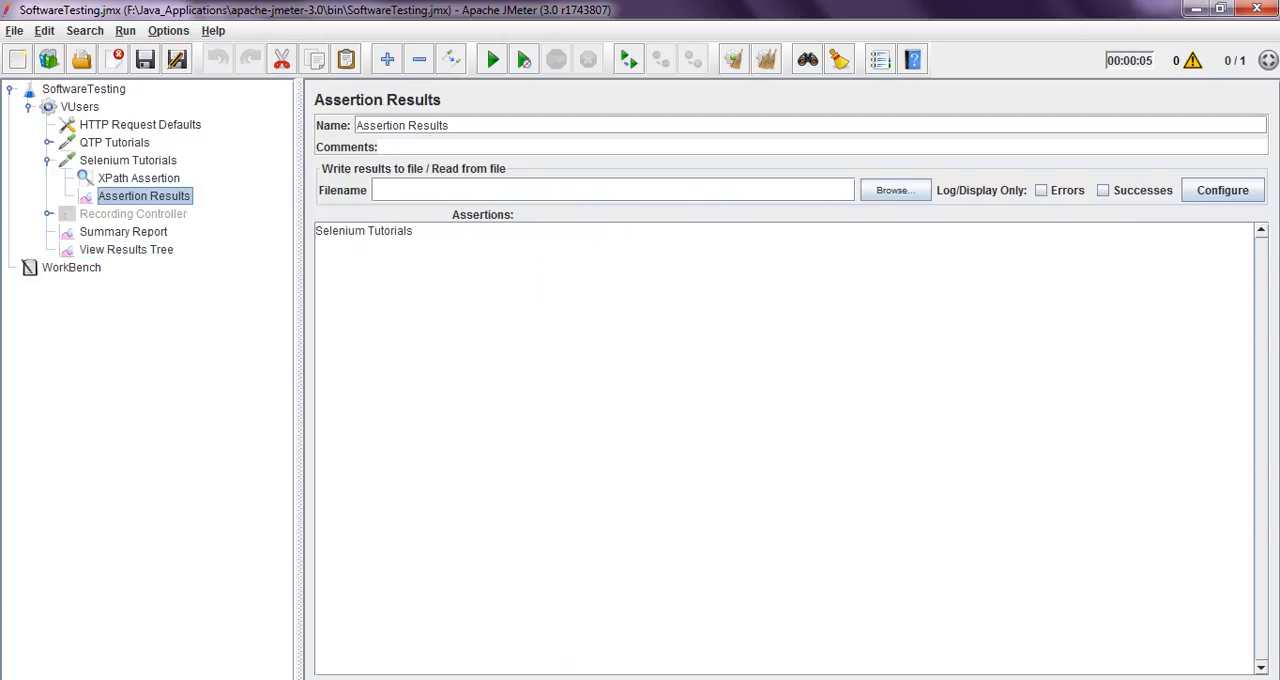
{"action": "left_click", "coordinate": [139, 178]}
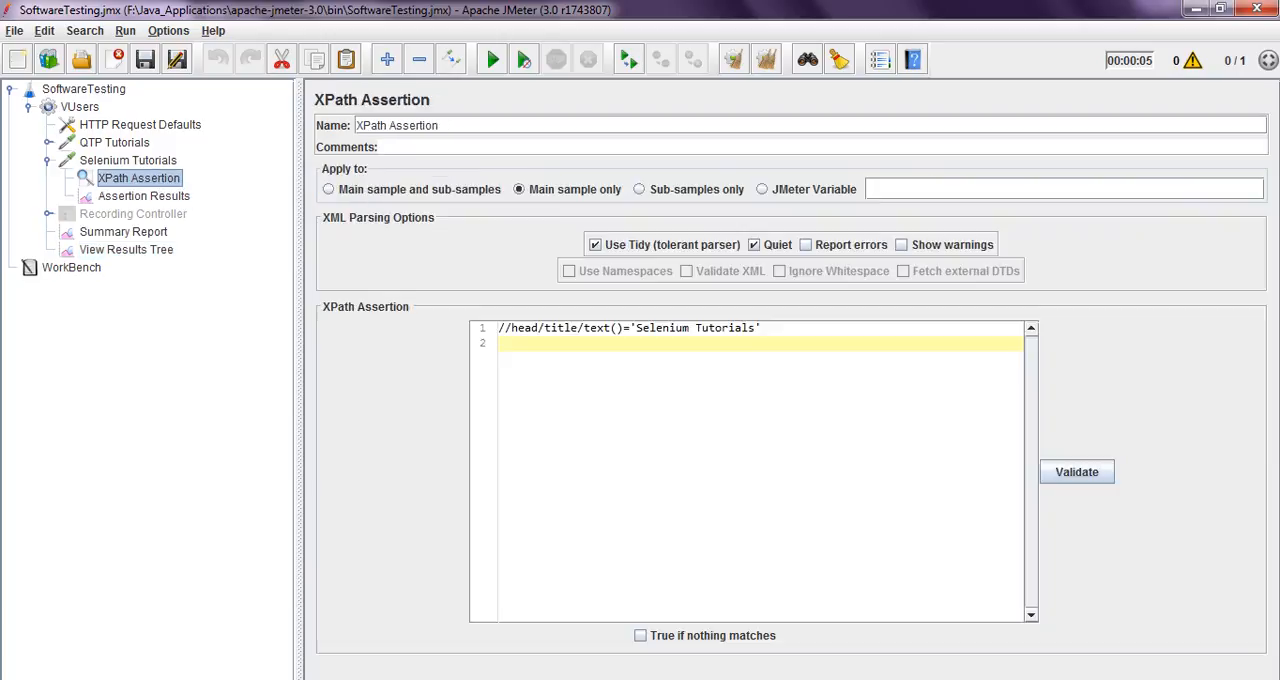
{"action": "left_click", "coordinate": [144, 196]}
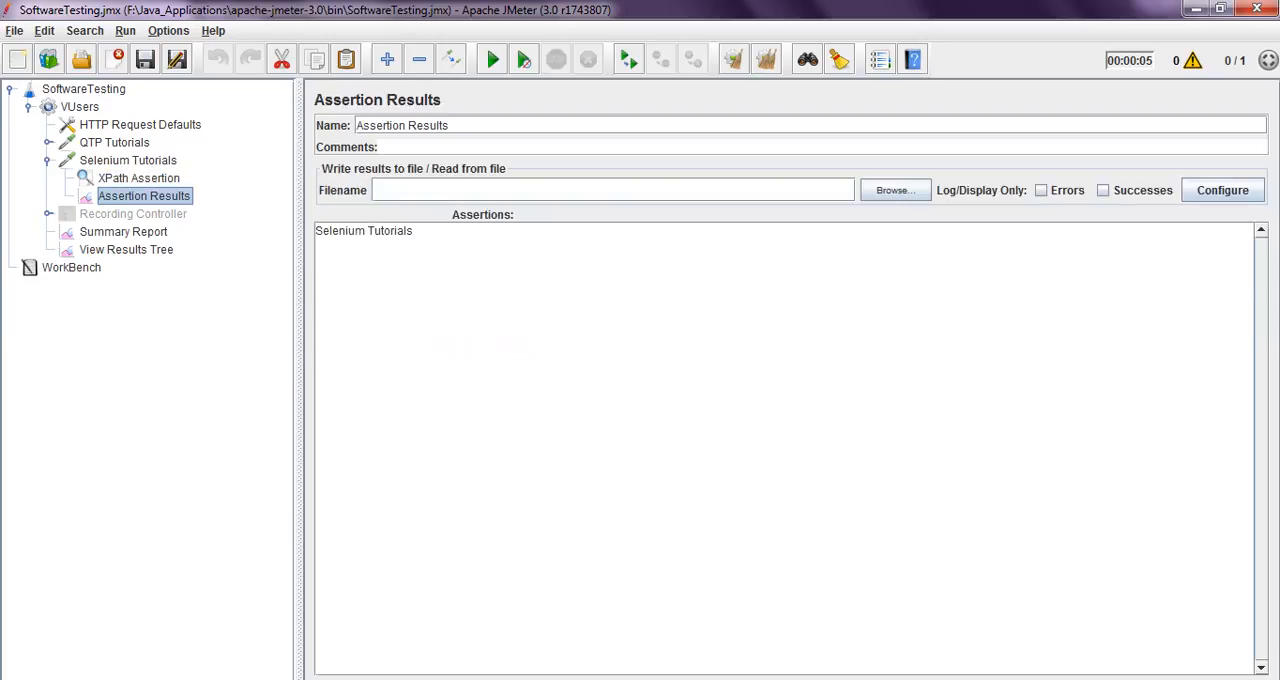
{"action": "left_click_drag", "start_coordinate": [414, 231], "coordinate": [315, 231]}
{"action": "left_click", "coordinate": [420, 258]}
{"action": "left_click_drag", "start_coordinate": [414, 231], "coordinate": [315, 231]}
{"action": "left_click", "coordinate": [420, 258]}
Change the XPath Assertion expression to the single-slash /head/title/text()='Selenium Tutorials' and save the test plan
{"action": "left_click", "coordinate": [139, 178]}
{"action": "left_click", "coordinate": [511, 328]}
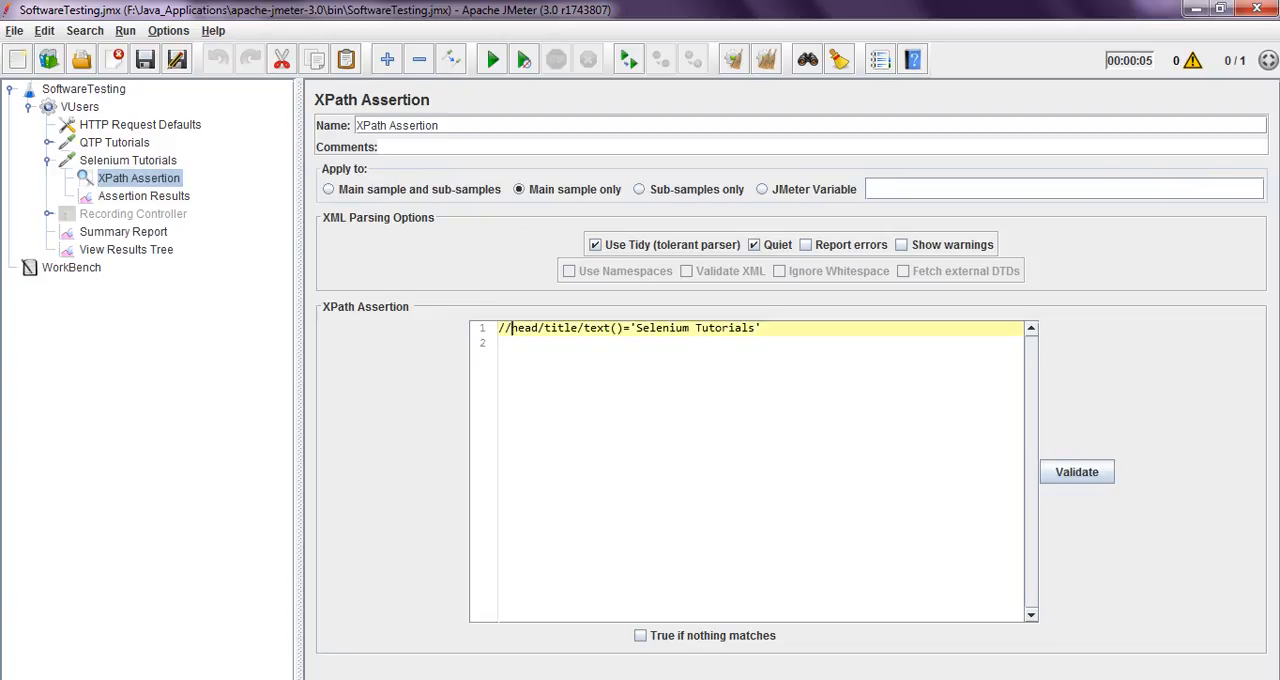
{"action": "key", "text": "BackSpace"}
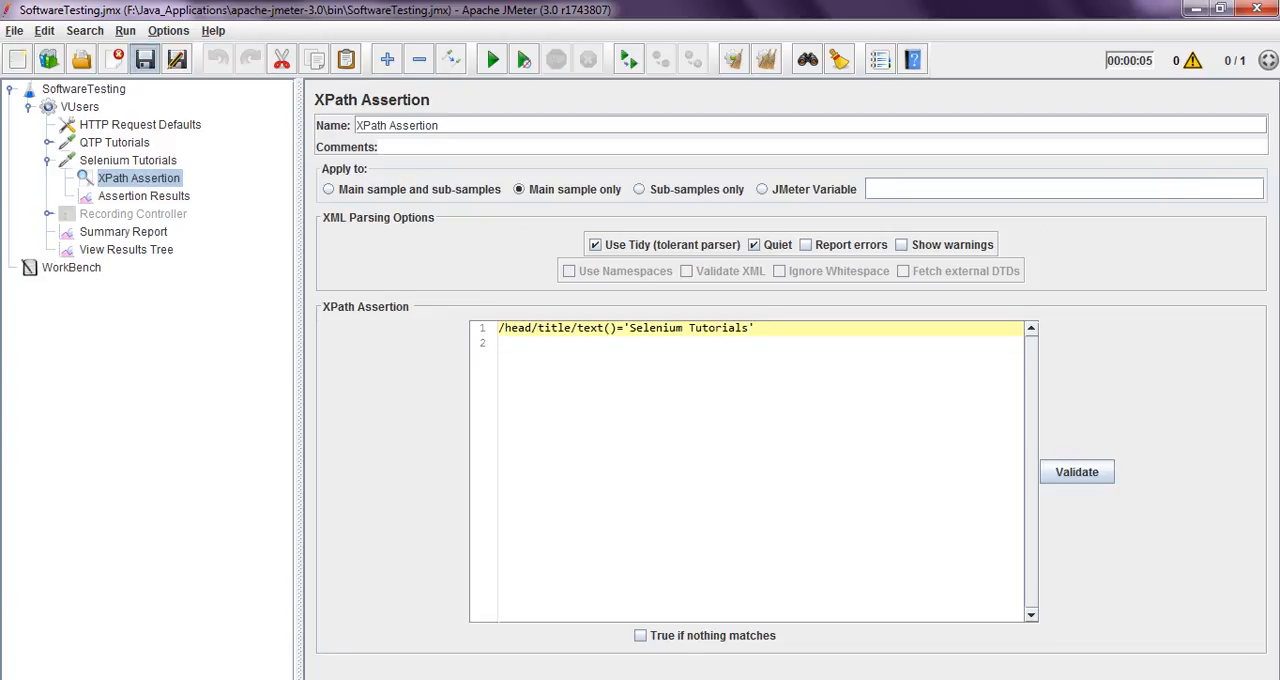
{"action": "left_click", "coordinate": [145, 60]}
Clear all previous results, rerun the test and examine the Selenium Tutorials entry in Assertion Results
{"action": "left_click", "coordinate": [144, 196]}
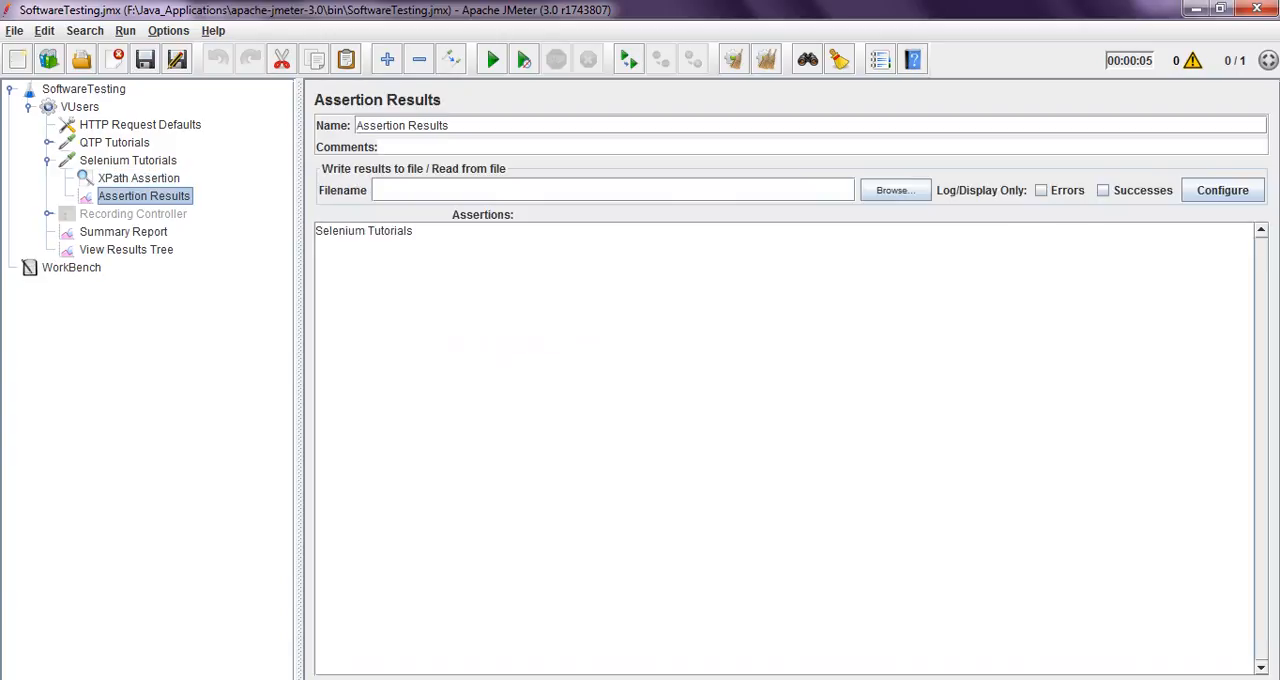
{"action": "left_click", "coordinate": [766, 60]}
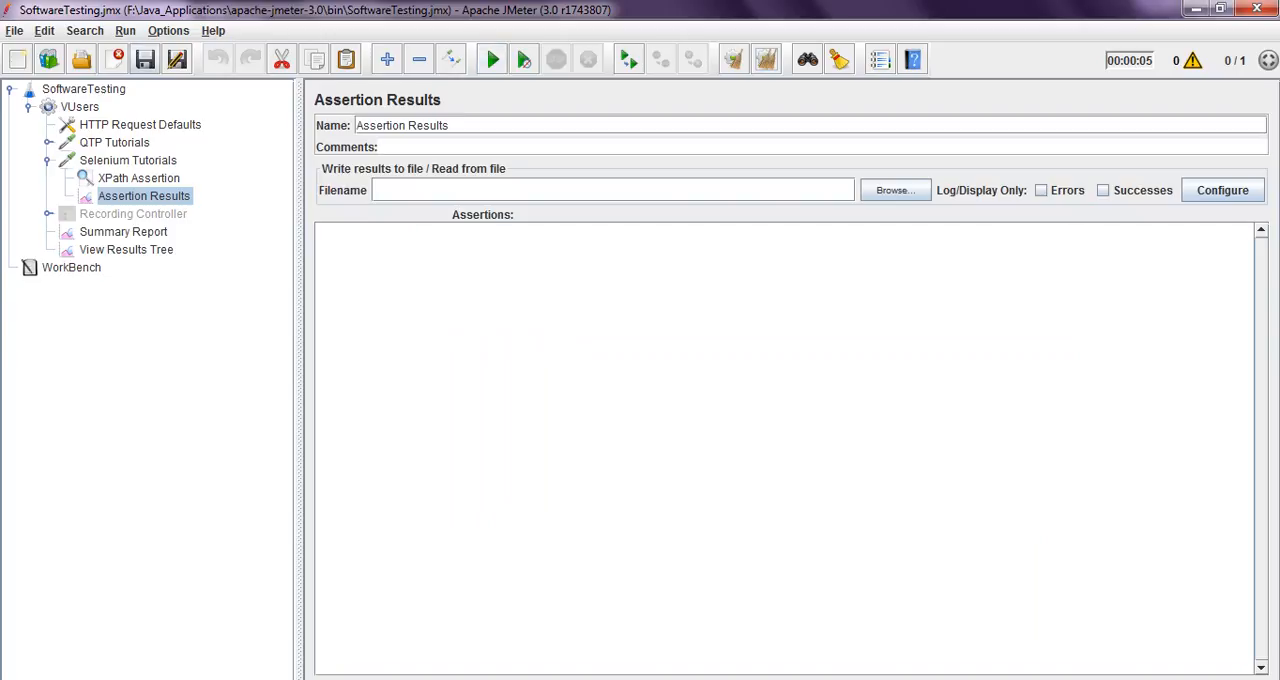
{"action": "left_click", "coordinate": [493, 60]}
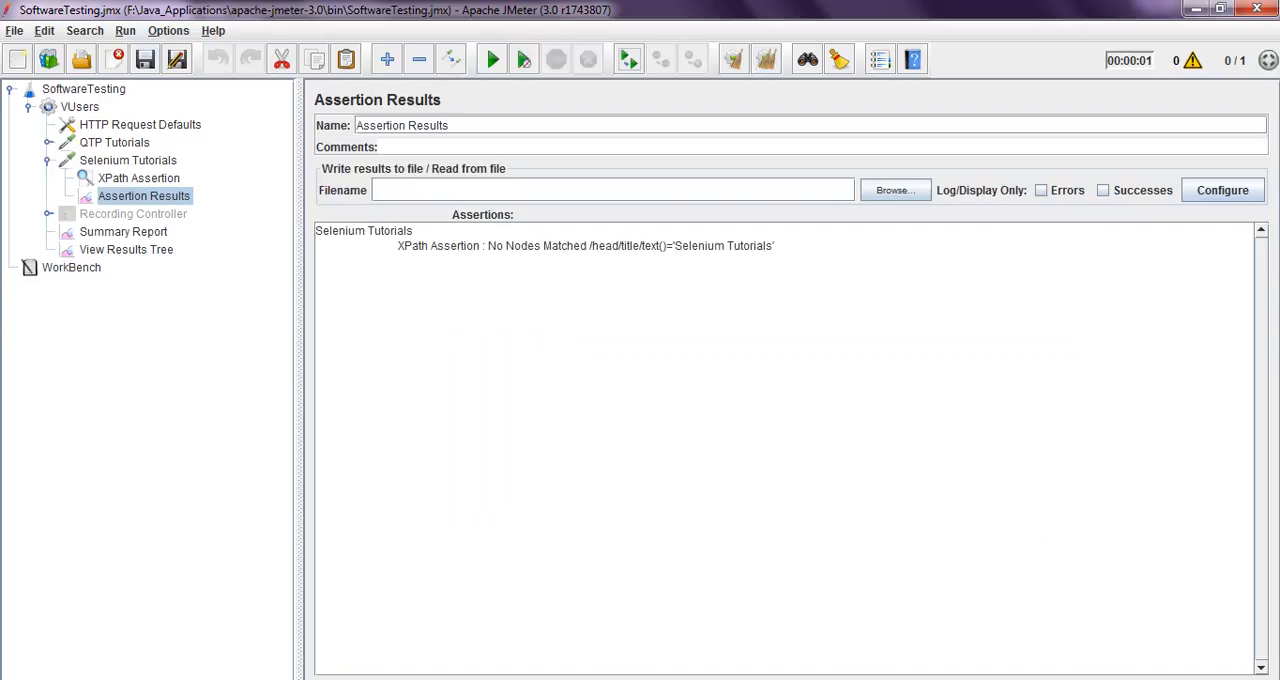
{"action": "left_click_drag", "start_coordinate": [316, 231], "coordinate": [775, 246]}
{"action": "left_click", "coordinate": [402, 232]}
{"action": "left_click", "coordinate": [775, 246]}
Correct the XPath Assertion expression to //head/title/text()='Selenium Tutorials' and save the test plan
{"action": "left_click", "coordinate": [139, 178]}
{"action": "left_click", "coordinate": [505, 328]}
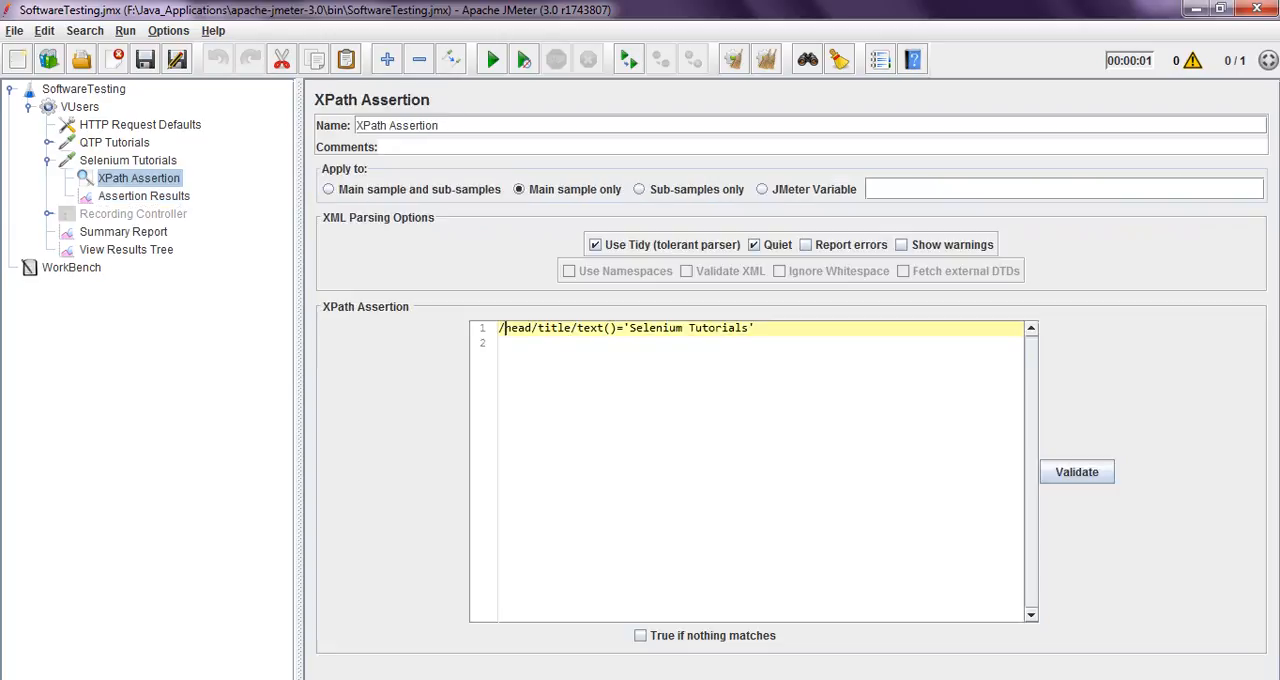
{"action": "type", "text": "/"}
{"action": "left_click", "coordinate": [145, 60]}
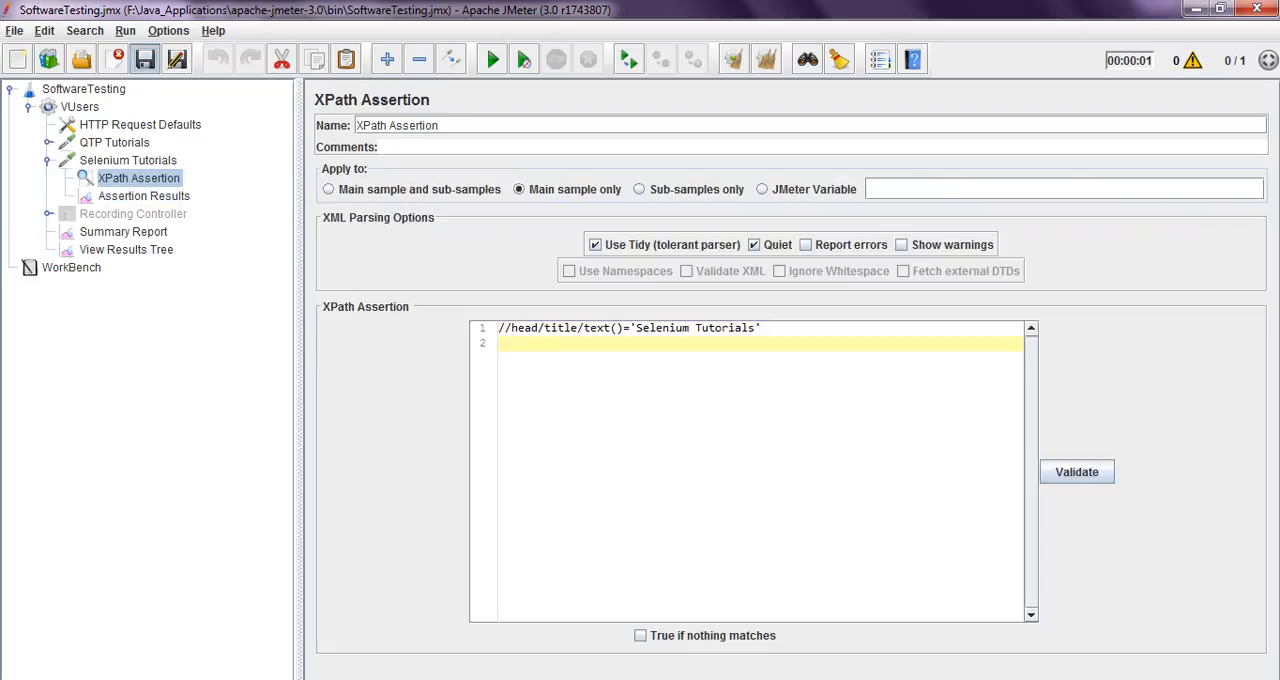
Clear all previous results and rerun the test with View Results Tree open
{"action": "left_click", "coordinate": [127, 250]}
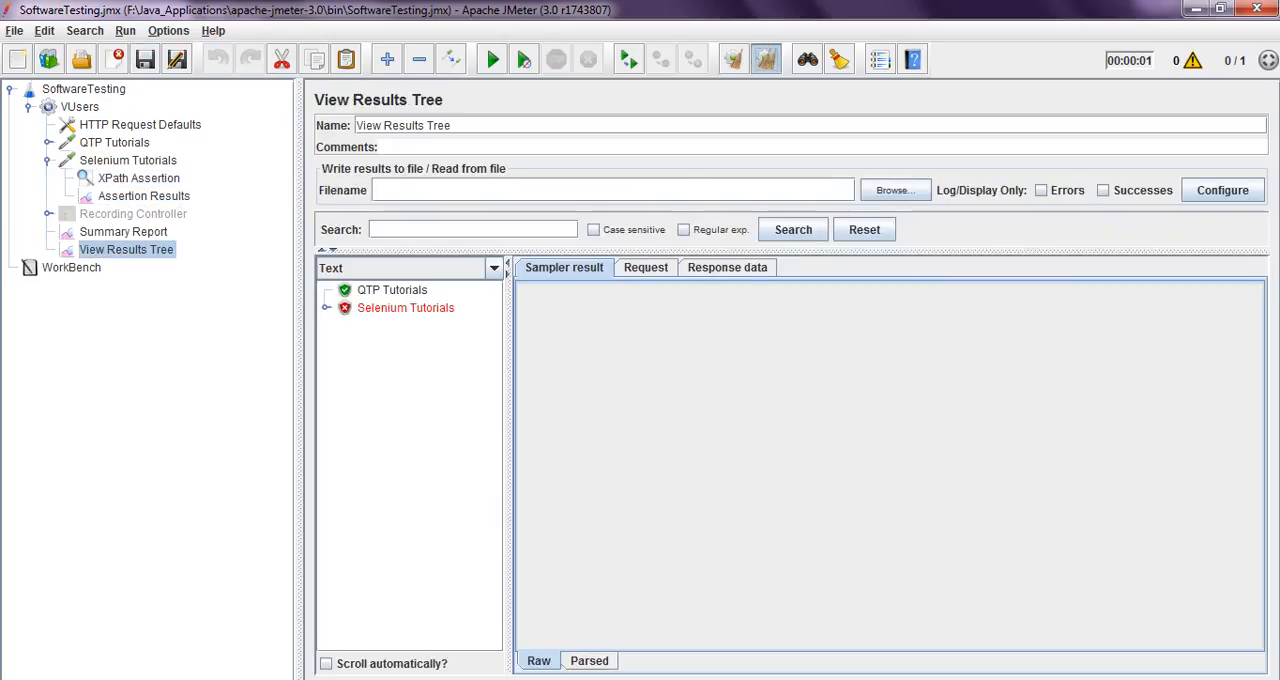
{"action": "left_click", "coordinate": [766, 60]}
{"action": "left_click", "coordinate": [493, 60]}
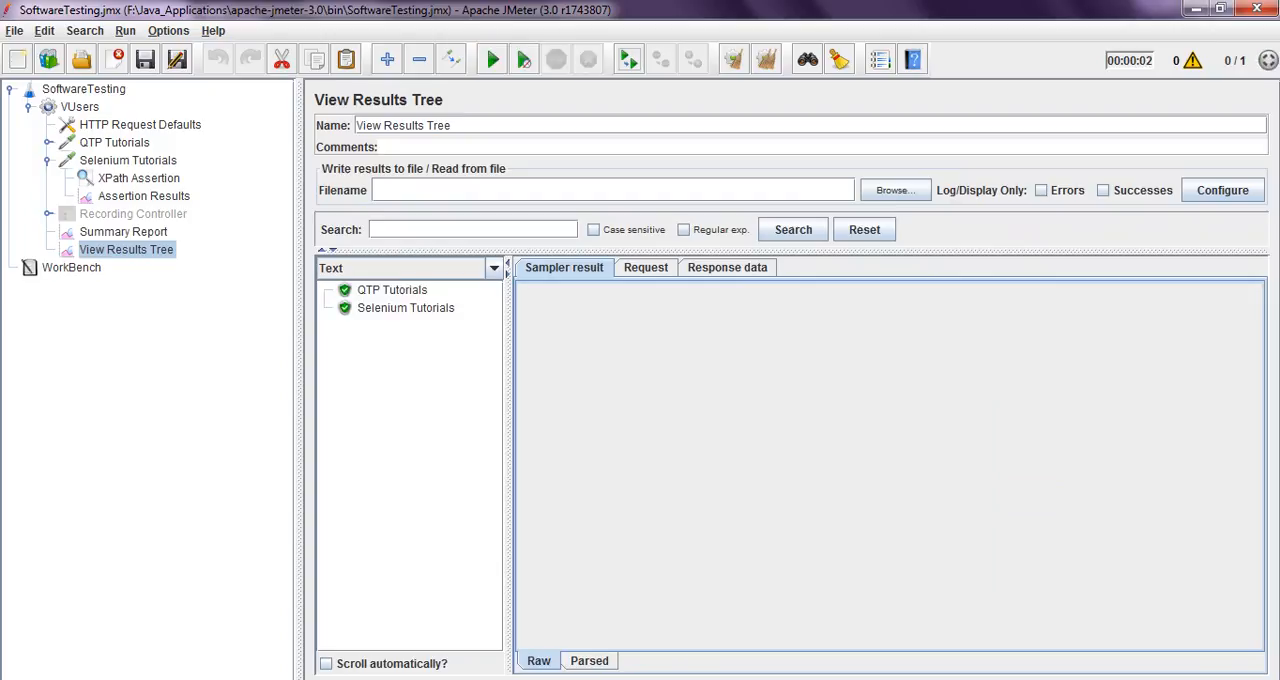
Set the number of threads (users) in the VUsers thread group to 5
{"action": "left_click", "coordinate": [80, 107]}
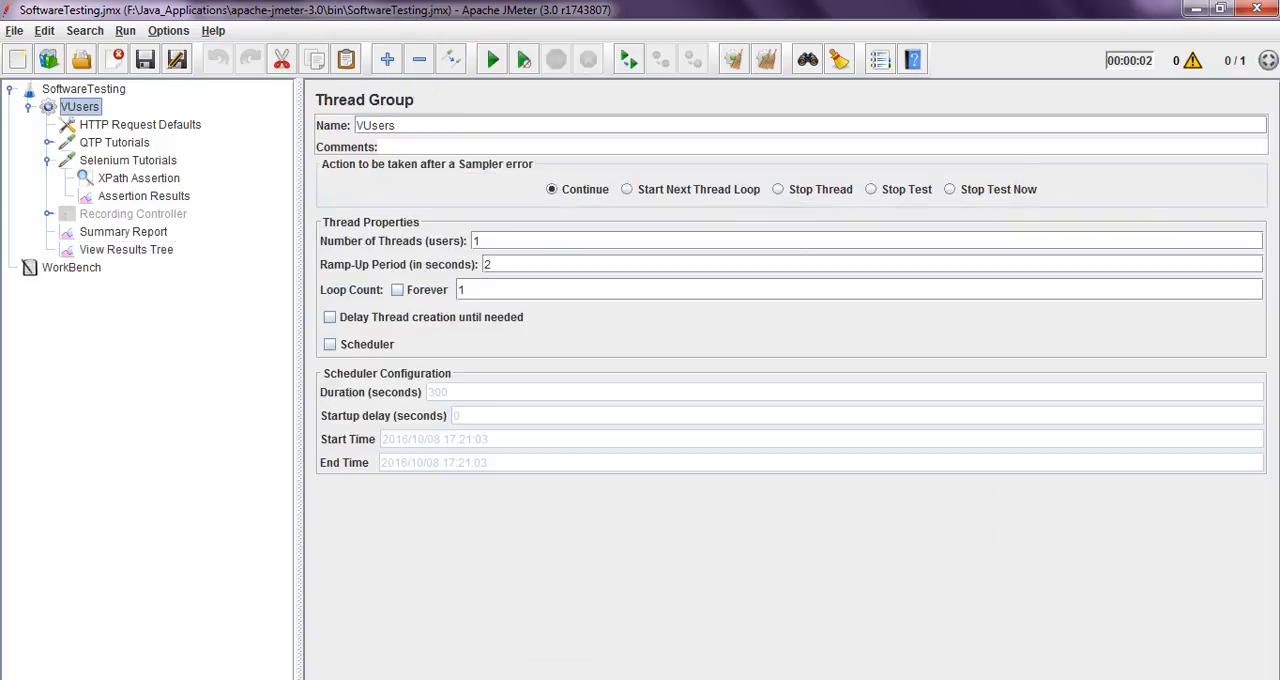
{"action": "left_click", "coordinate": [482, 241]}
{"action": "key", "text": "BackSpace"}
{"action": "type", "text": "5"}
Examine the Selenium Tutorials sampler result, request and response data, and review the XPath Assertion settings
{"action": "left_click", "coordinate": [126, 250]}
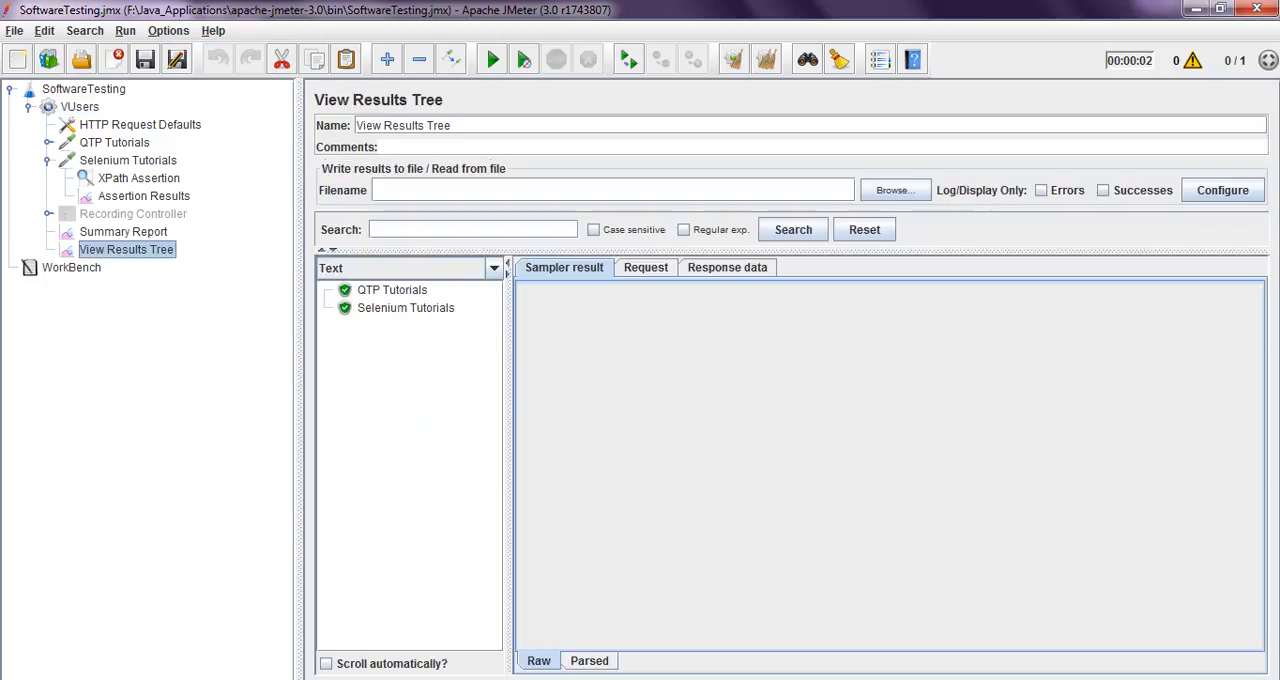
{"action": "left_click", "coordinate": [406, 308]}
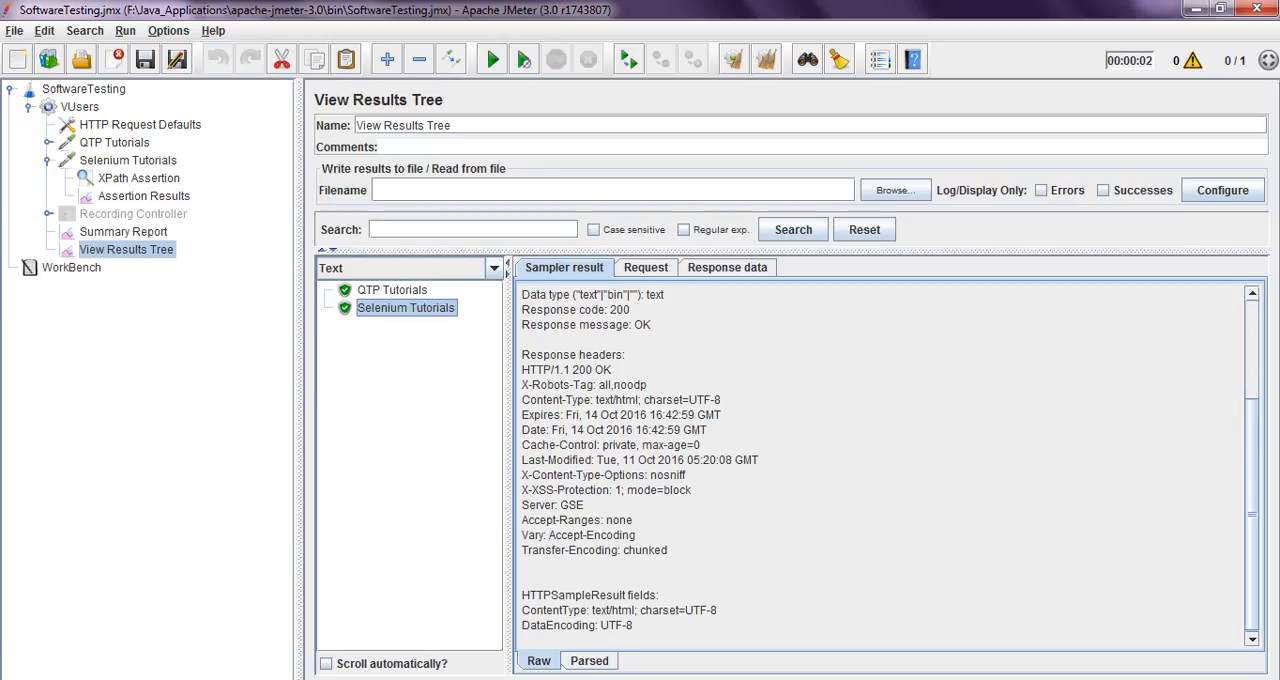
{"action": "double_click", "coordinate": [619, 310]}
{"action": "left_click", "coordinate": [646, 268]}
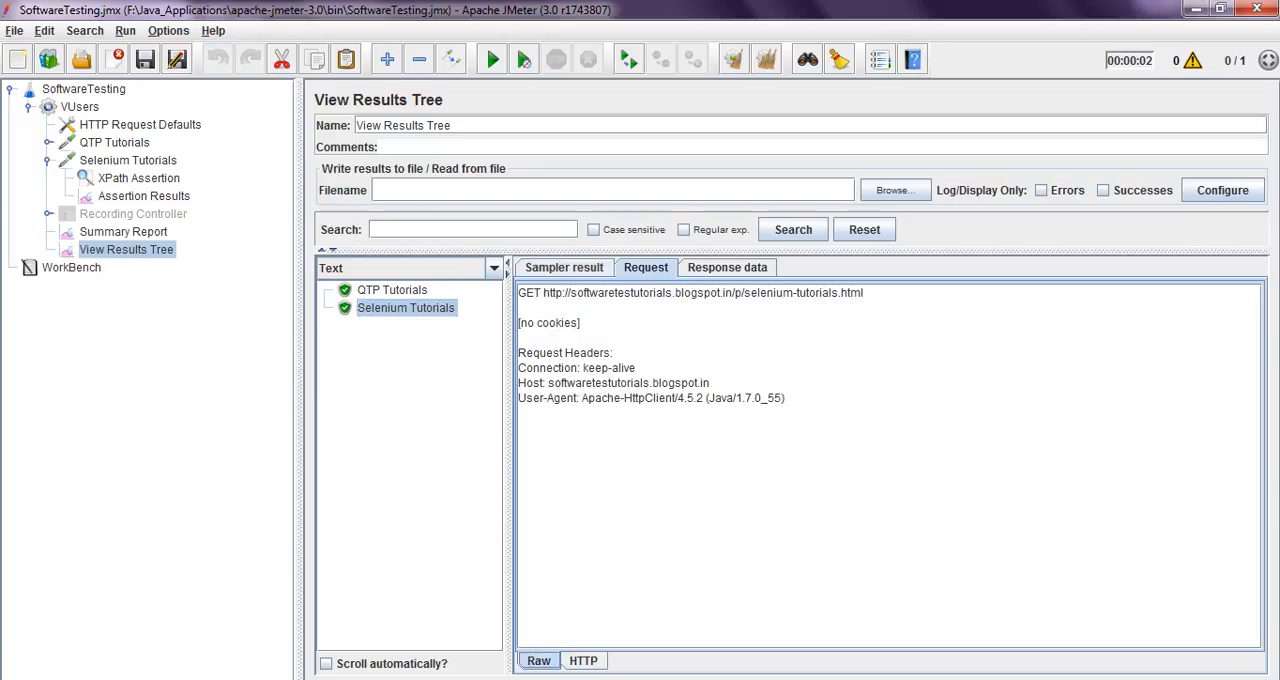
{"action": "left_click", "coordinate": [727, 268]}
{"action": "left_click", "coordinate": [139, 178]}
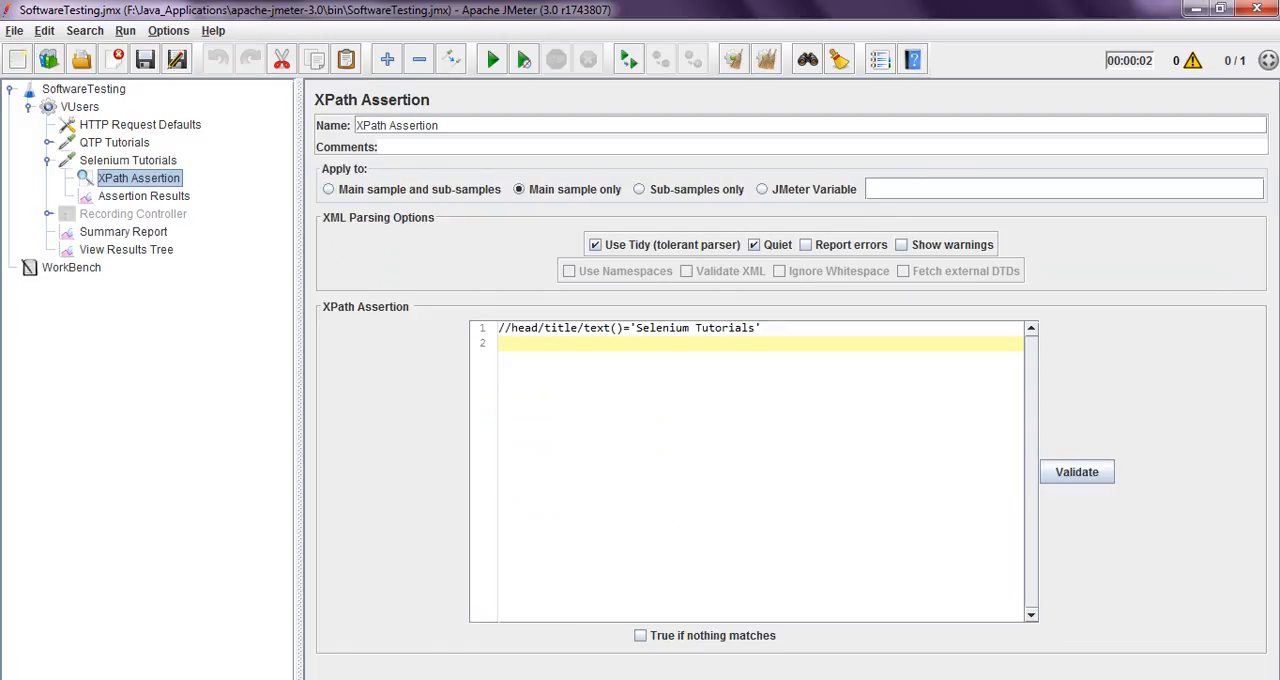
{"action": "left_click", "coordinate": [120, 160]}
{"action": "right_click", "coordinate": [120, 160]}
{"action": "mouse_move", "coordinate": [135, 168]}
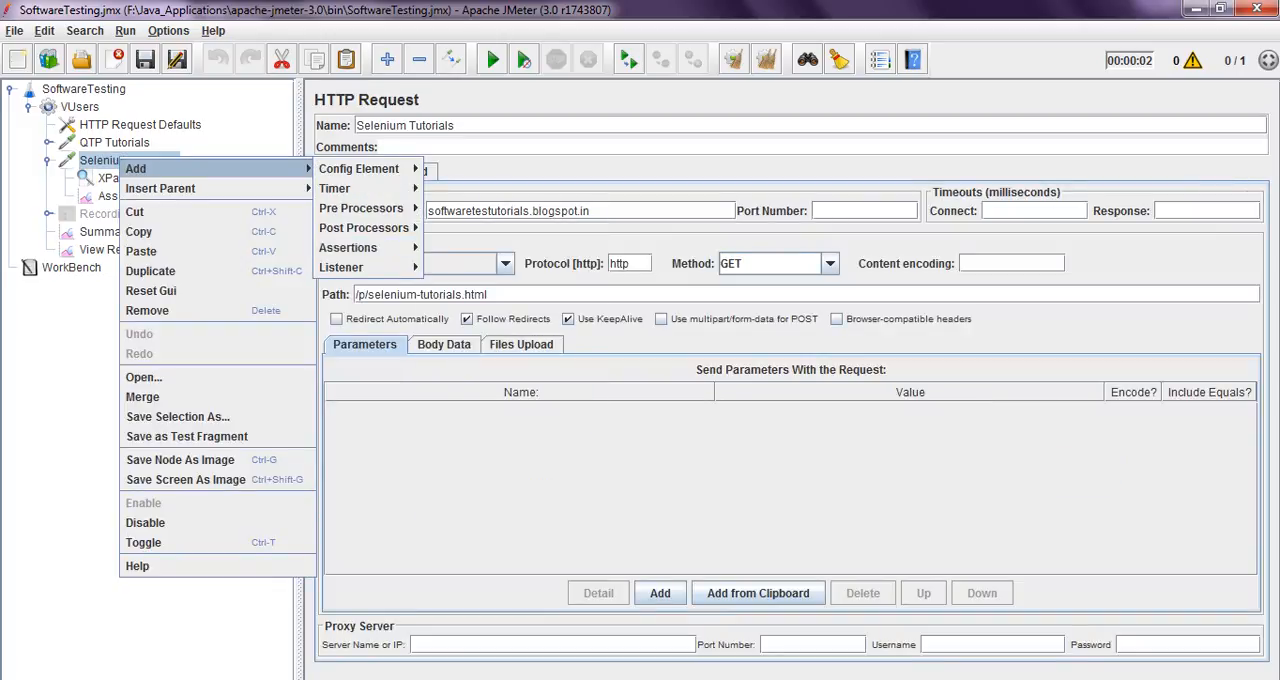
{"action": "right_click", "coordinate": [82, 107]}
{"action": "mouse_move", "coordinate": [101, 117]}
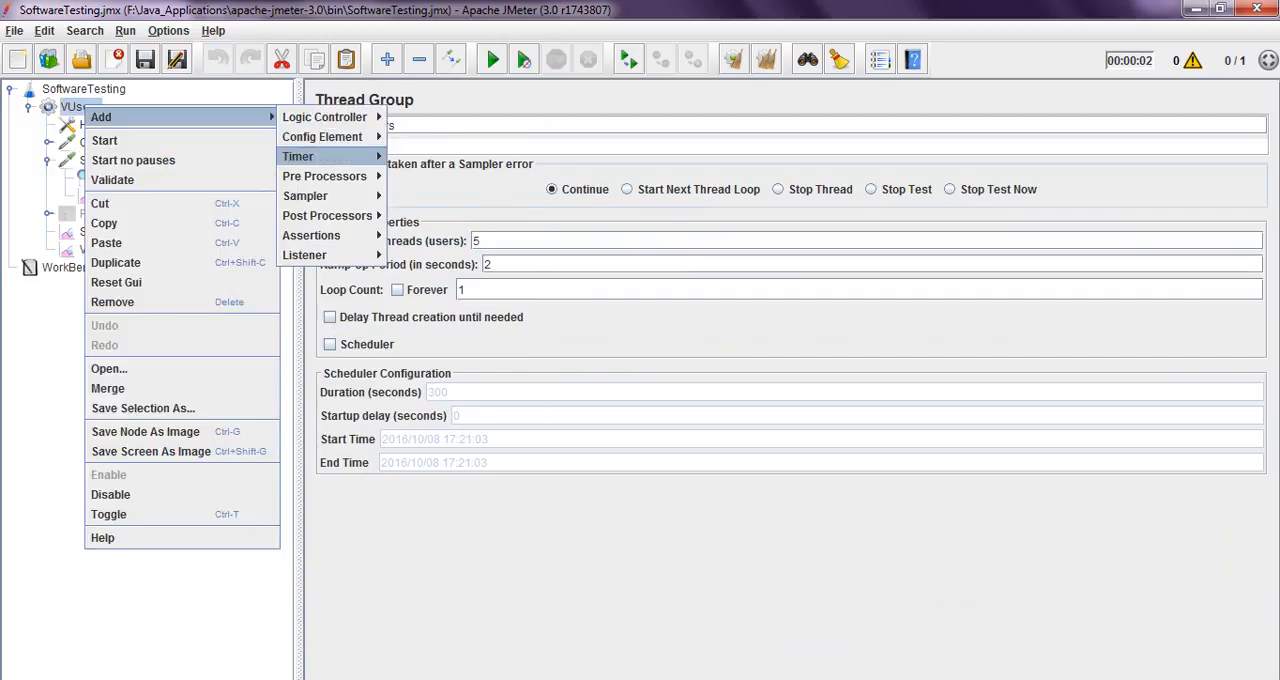
{"action": "mouse_move", "coordinate": [310, 196]}
{"action": "left_click", "coordinate": [660, 335]}
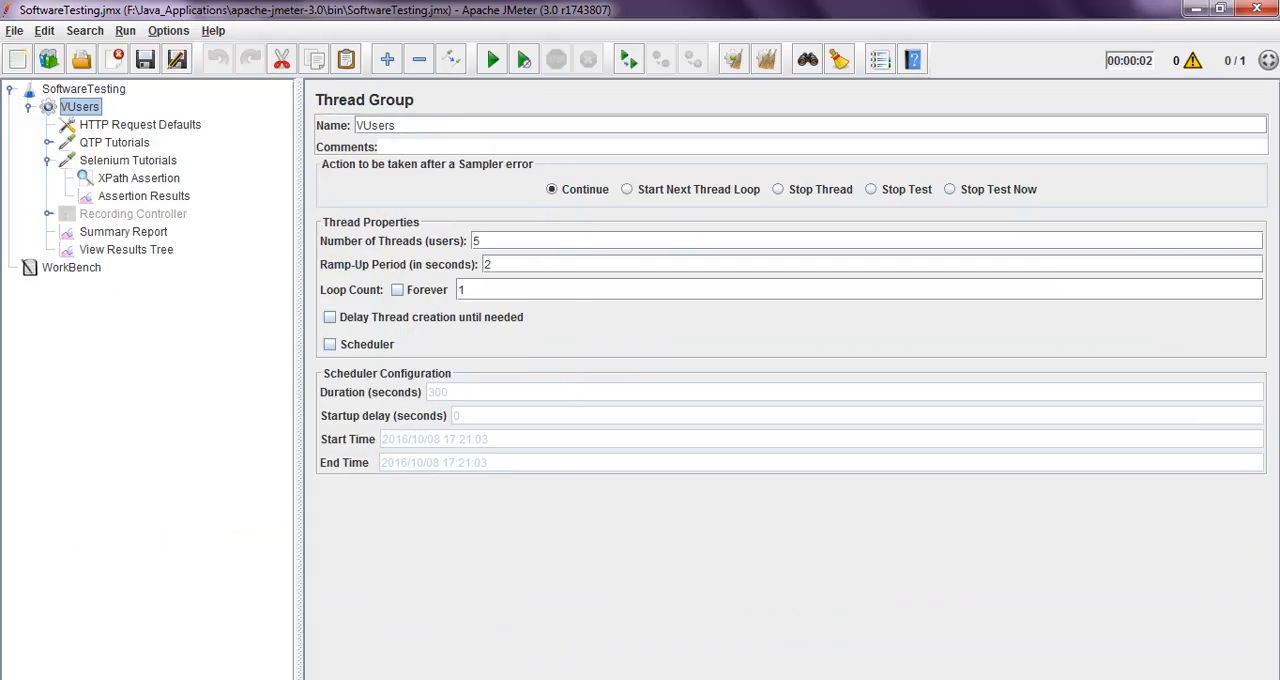
Try applying the XPath Assertion to Main sample and sub-samples, and return it to Main sample only
{"action": "left_click", "coordinate": [128, 161]}
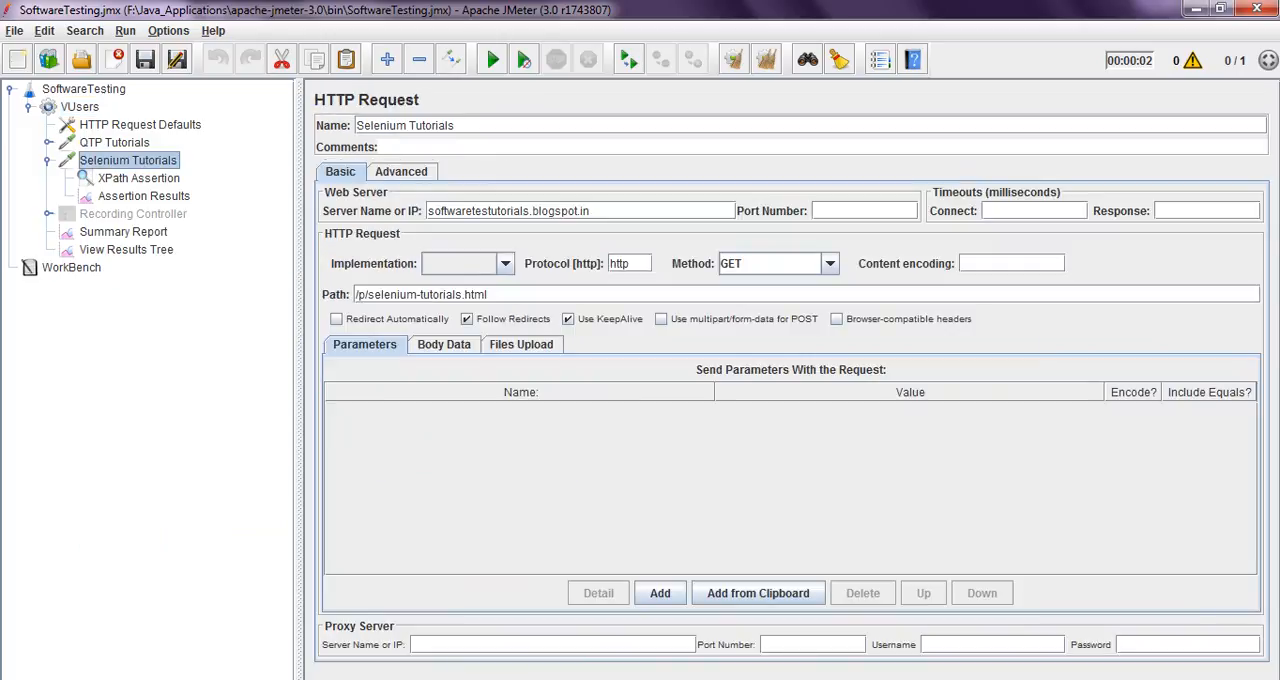
{"action": "left_click", "coordinate": [139, 178]}
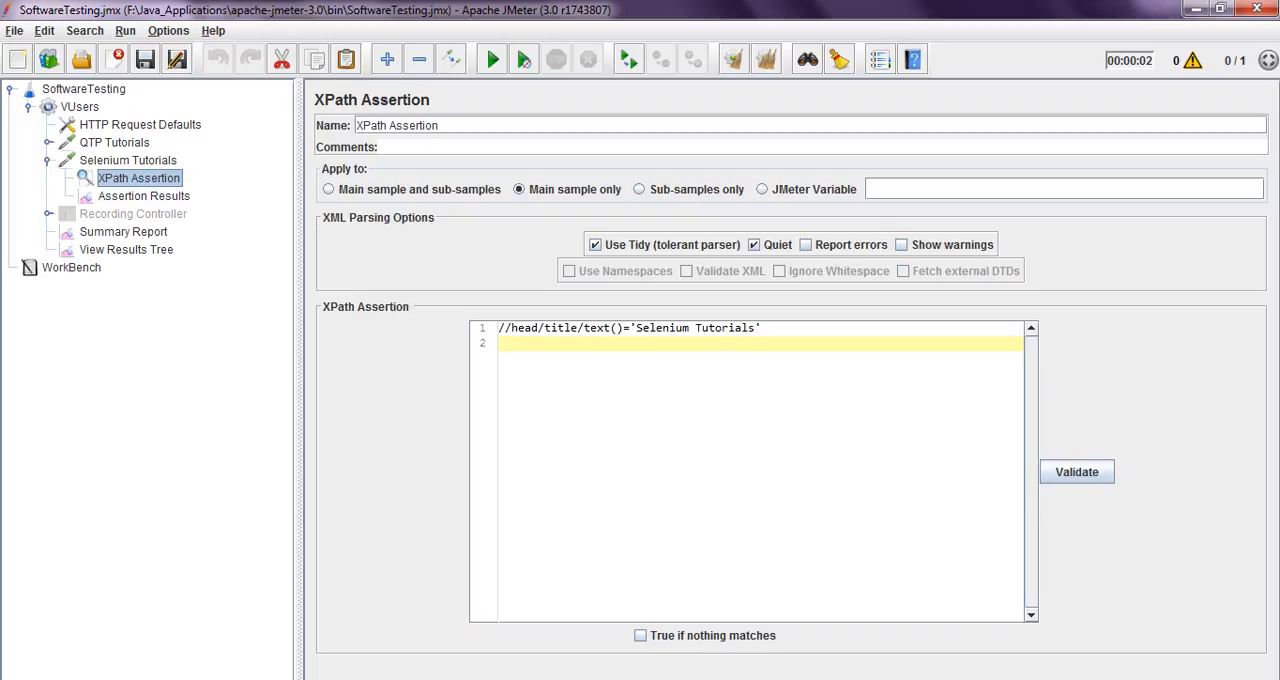
{"action": "left_click", "coordinate": [330, 189]}
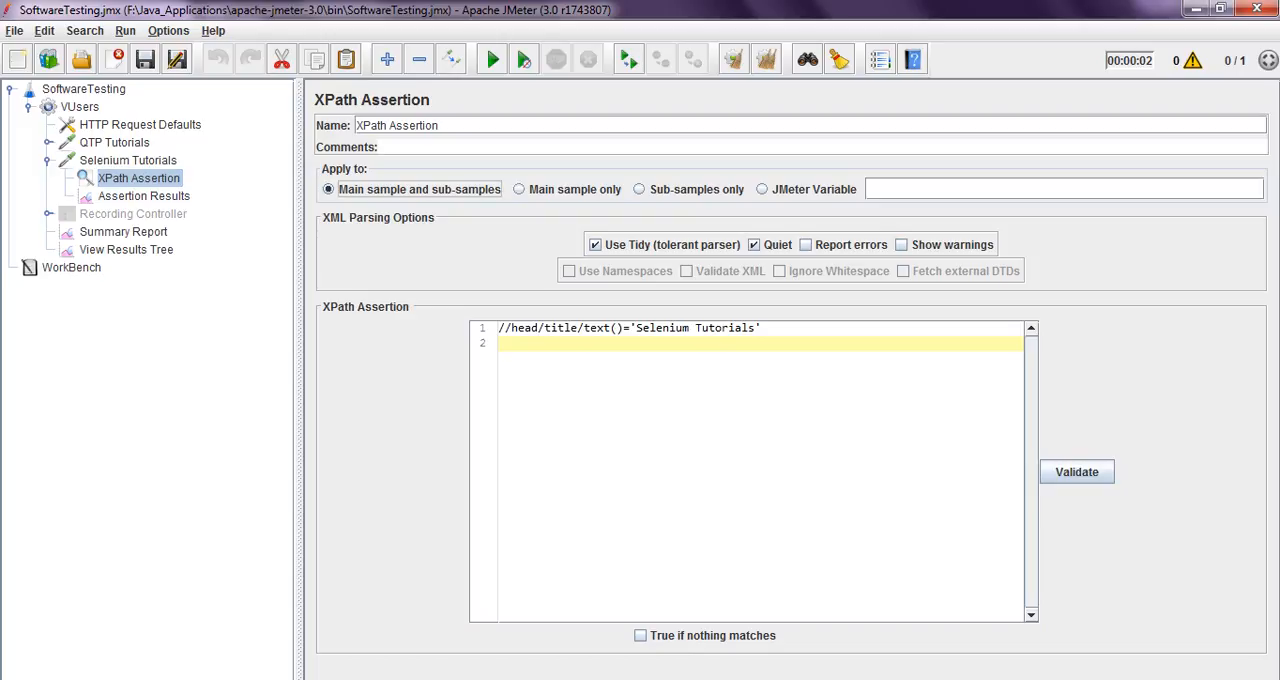
{"action": "left_click", "coordinate": [520, 189]}
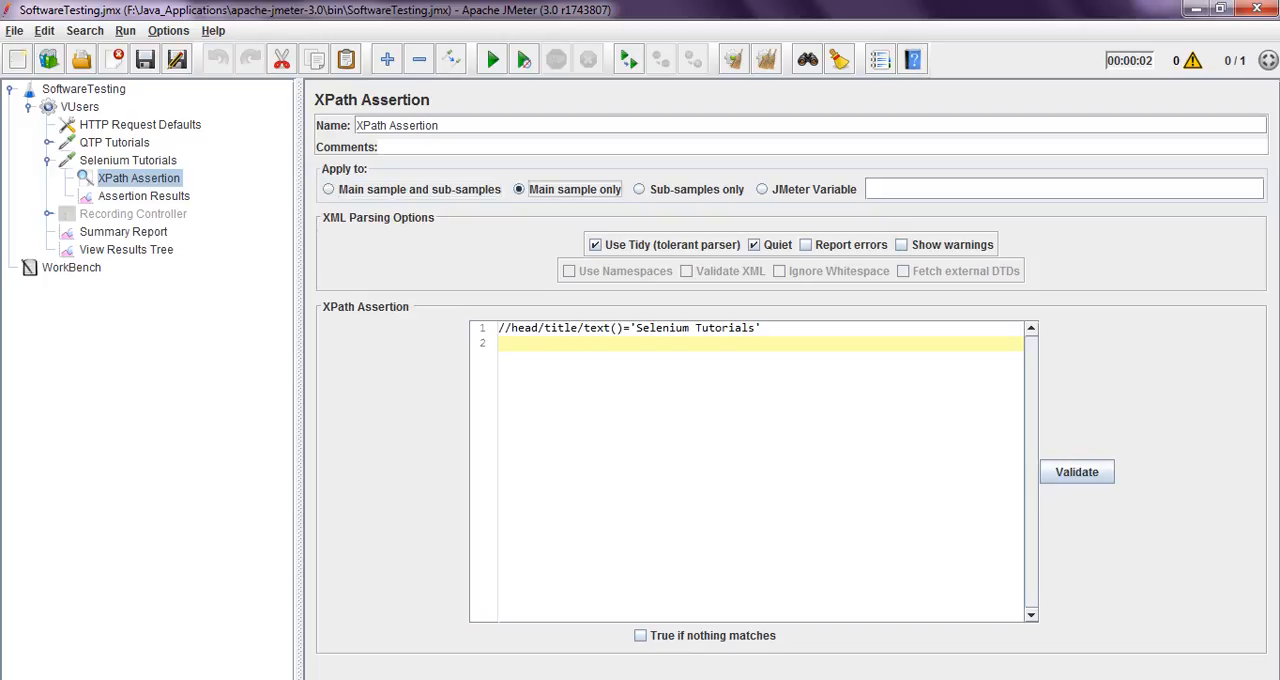
{"action": "left_click", "coordinate": [128, 160]}
{"action": "left_click", "coordinate": [139, 178]}
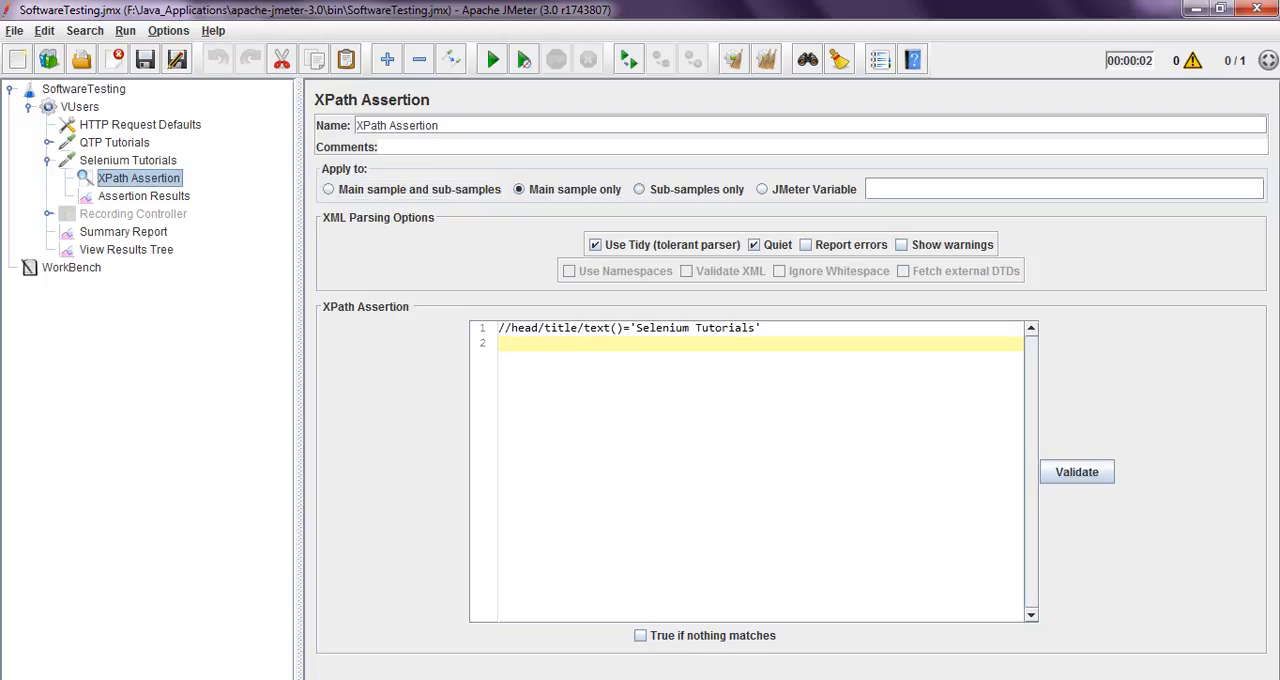
Try the Sub-samples only scope for the XPath Assertion, check the sampler result, and switch the scope back to Main sample only
{"action": "left_click", "coordinate": [639, 189]}
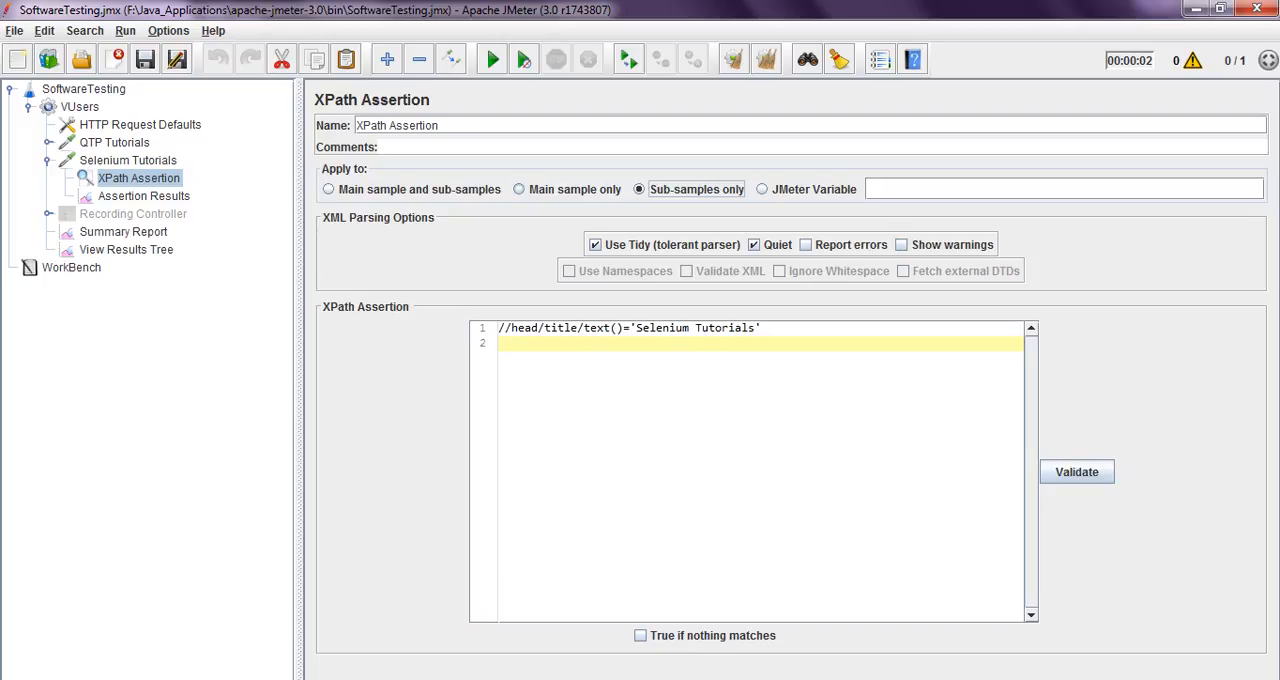
{"action": "left_click", "coordinate": [519, 189]}
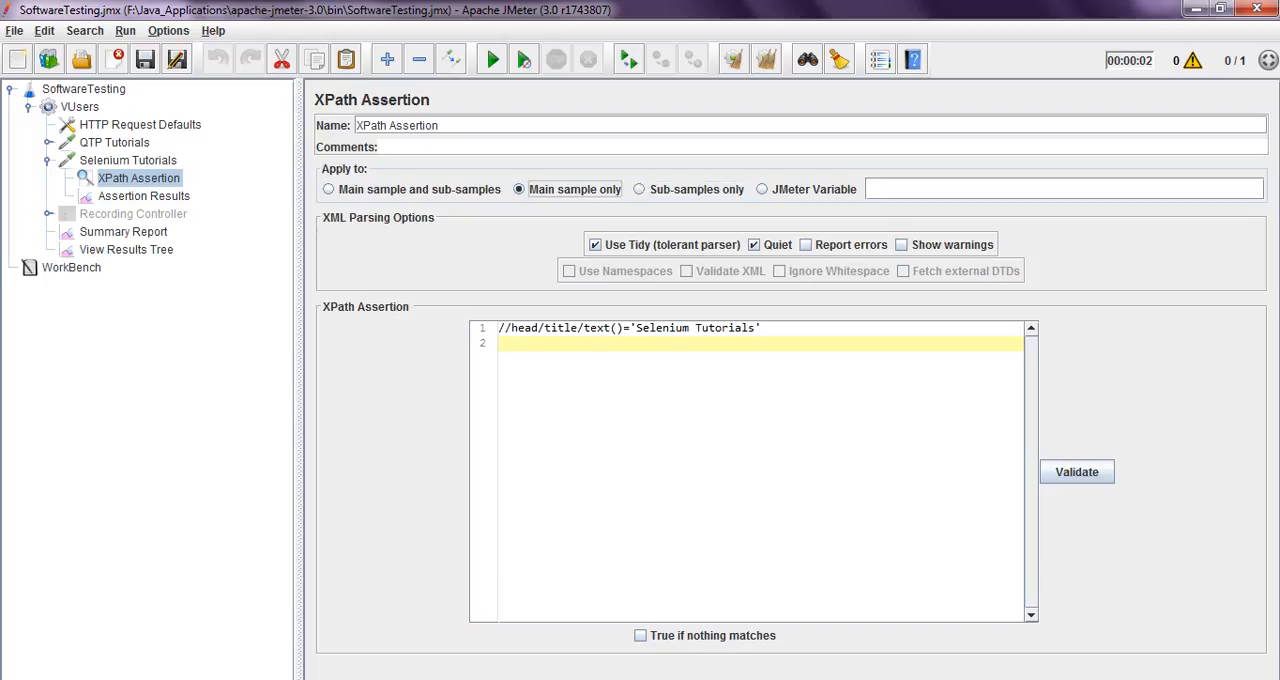
{"action": "left_click", "coordinate": [126, 250]}
{"action": "left_click", "coordinate": [564, 268]}
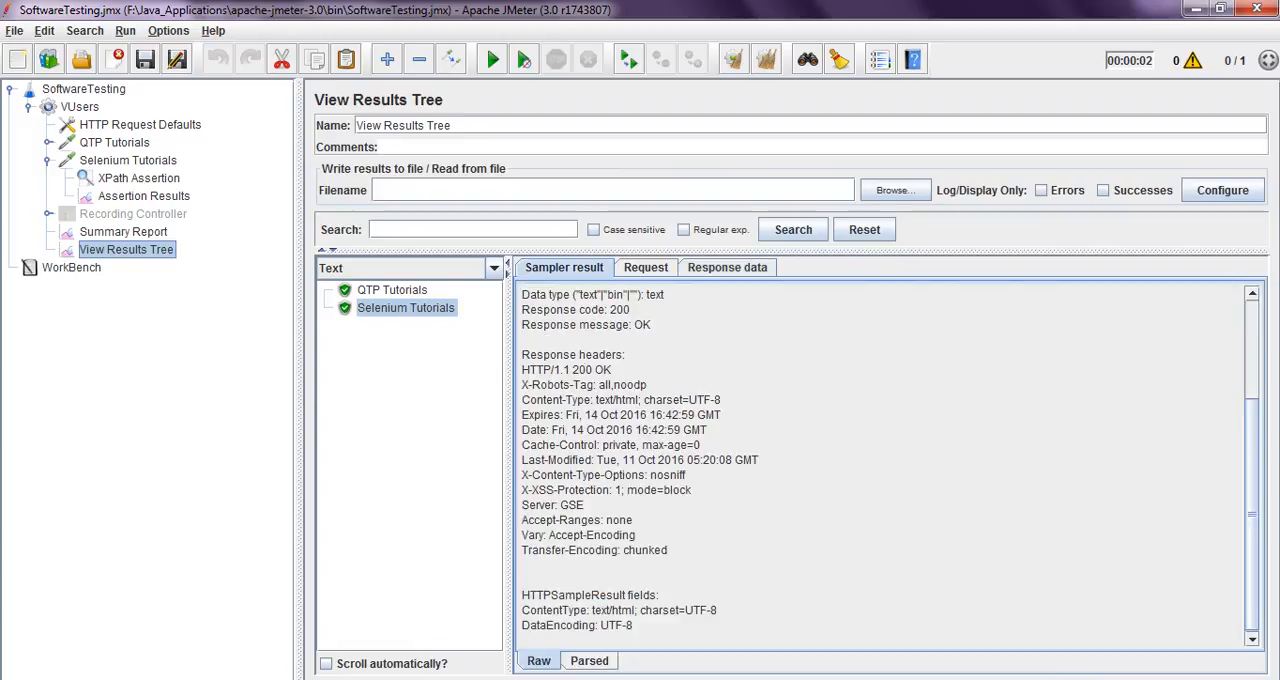
{"action": "left_click", "coordinate": [139, 178]}
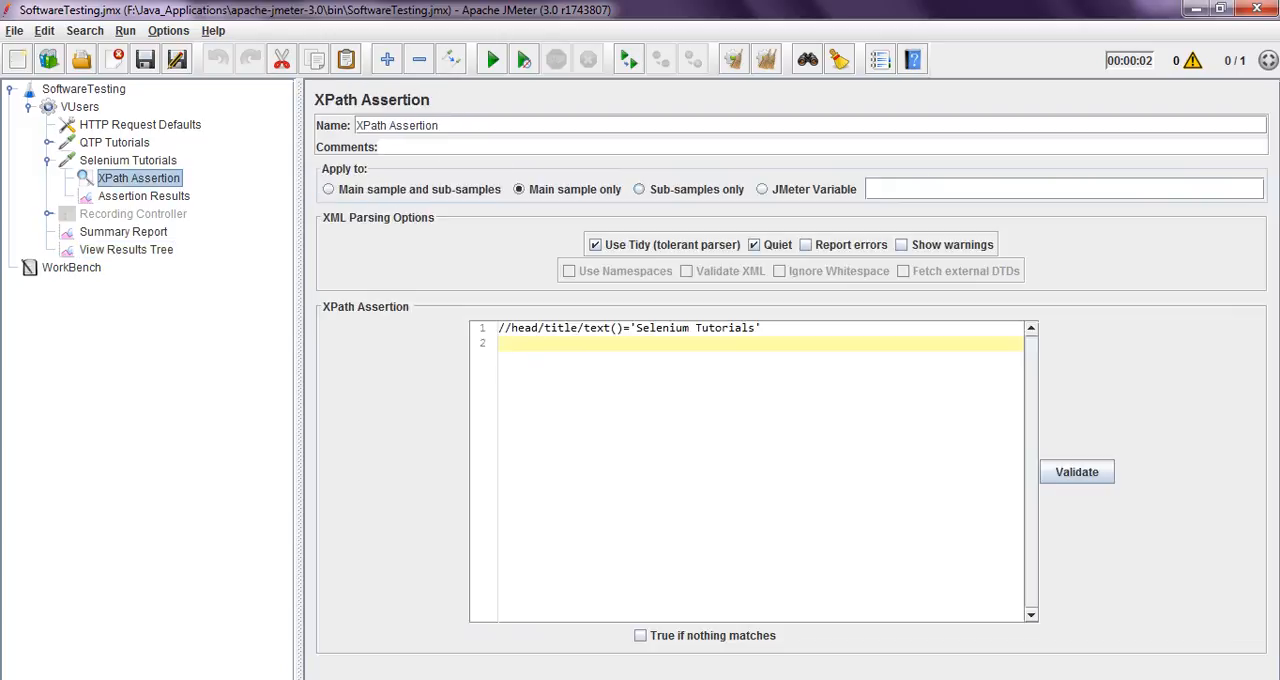
{"action": "left_click", "coordinate": [640, 189]}
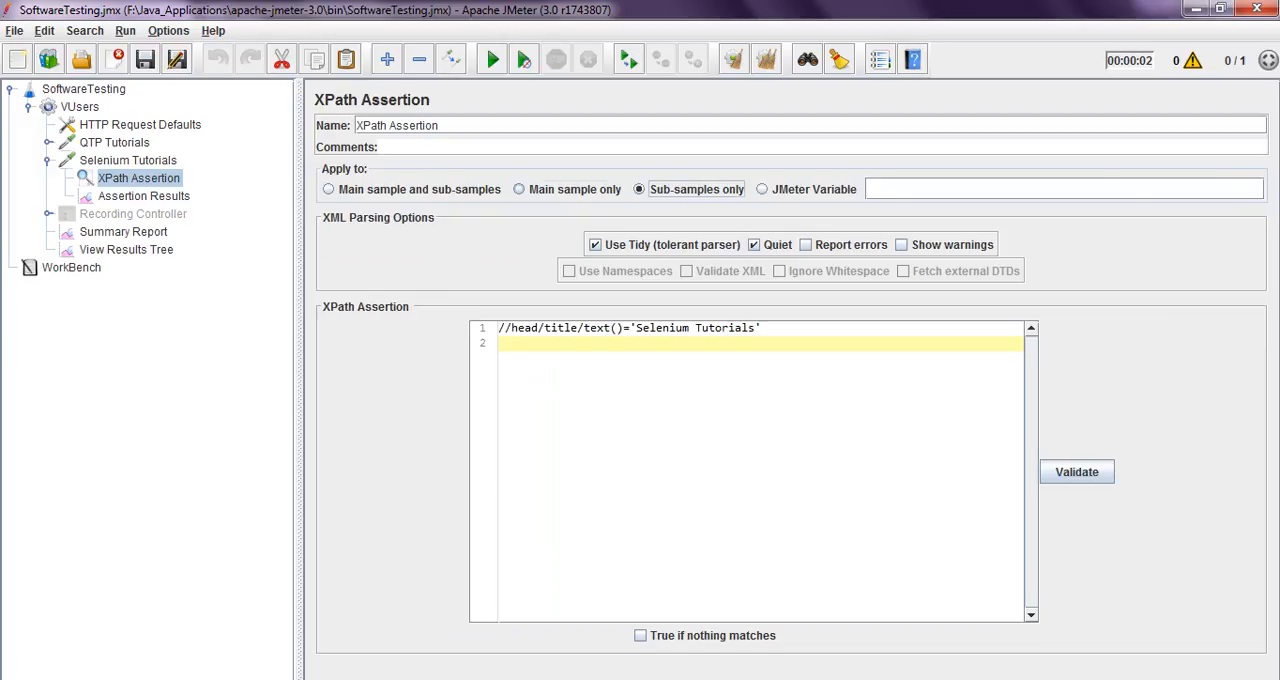
{"action": "left_click", "coordinate": [519, 189]}
Add the text SOAP/REST API JSON on the third line of the XPath Assertion expression and highlight it
{"action": "left_click_drag", "start_coordinate": [762, 328], "coordinate": [504, 328]}
{"action": "left_click", "coordinate": [502, 344]}
{"action": "key", "text": "Return"}
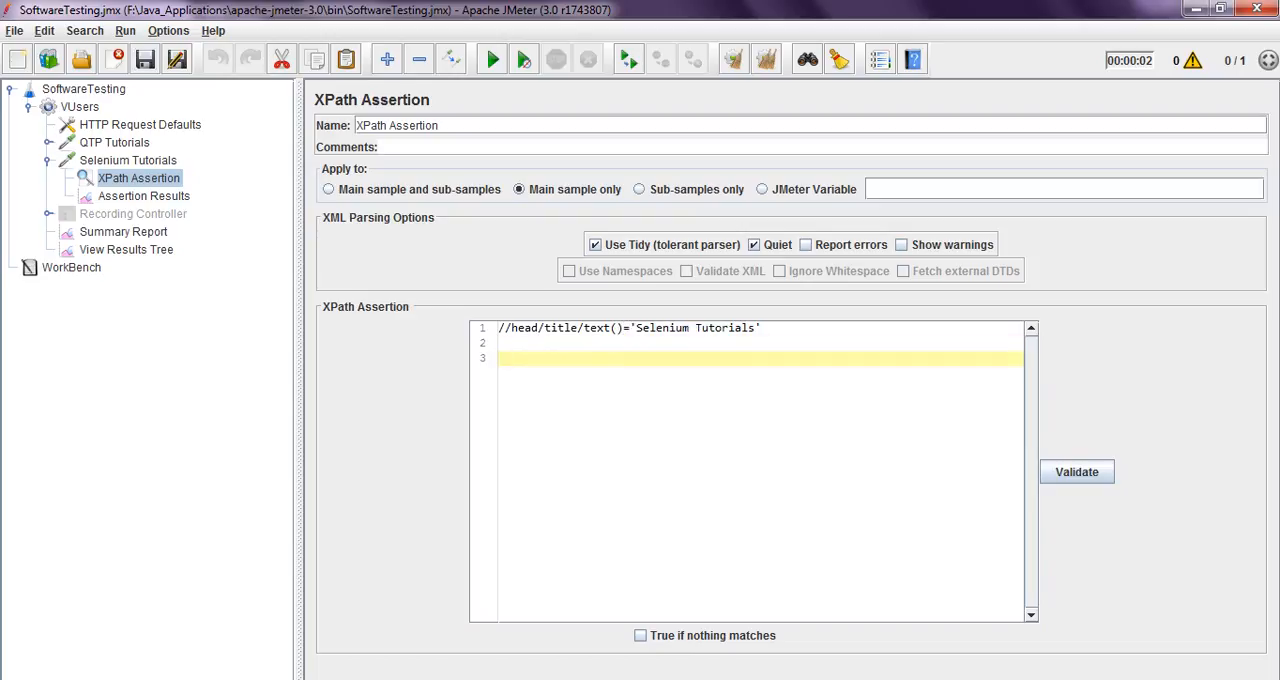
{"action": "key", "text": "Caps_Lock"}
{"action": "type", "text": "SOAP"}
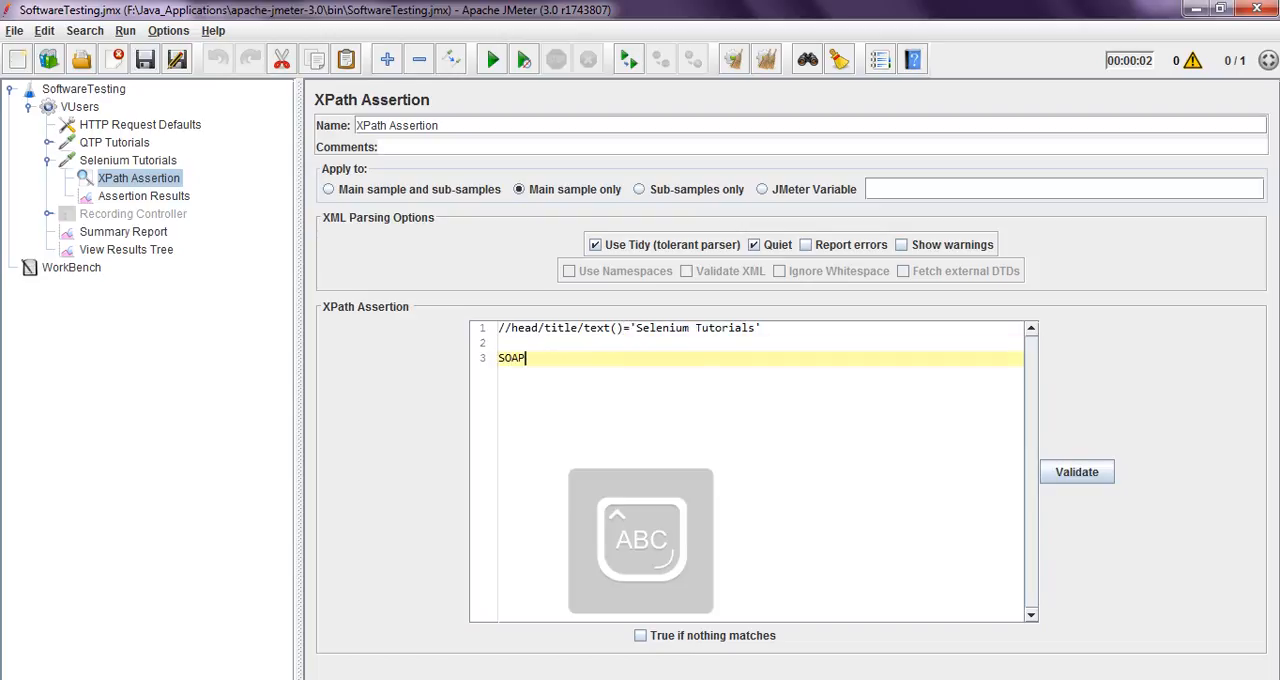
{"action": "type", "text": "/"}
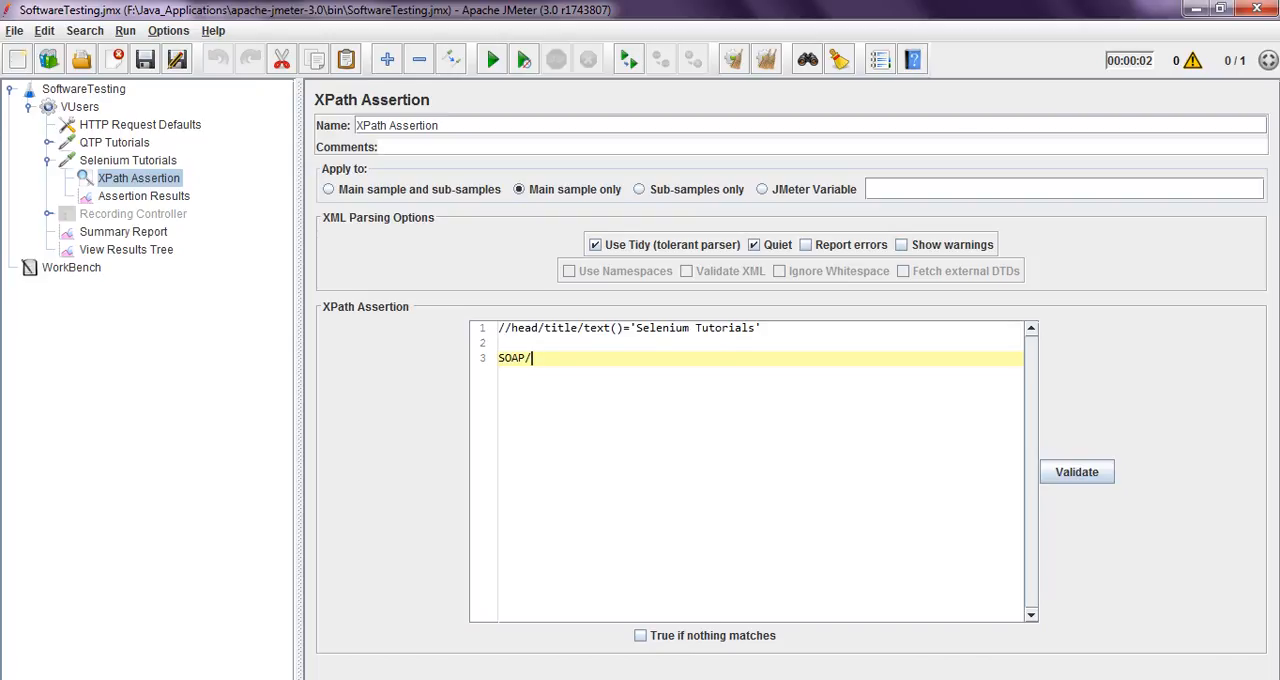
{"action": "type", "text": "REST API JSON"}
{"action": "left_click_drag", "start_coordinate": [538, 358], "coordinate": [611, 358]}
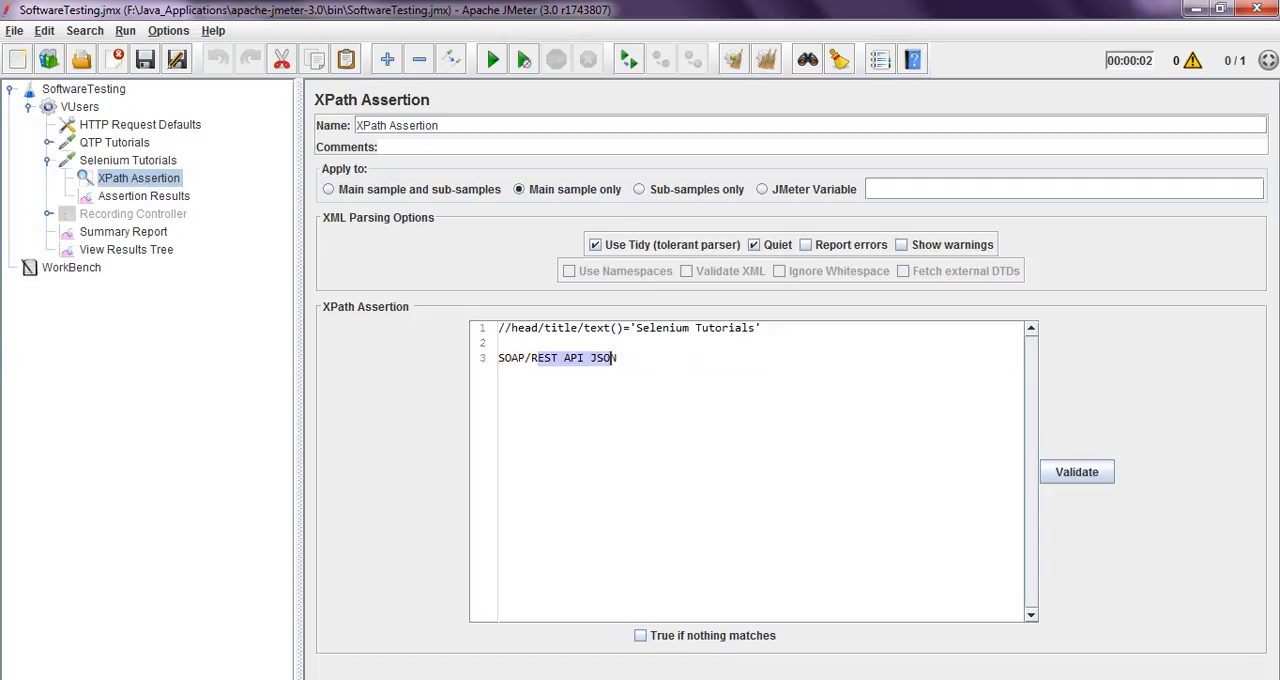
Highlight SOAP and REST API JSON in turn on the third line of the XPath Assertion expression, and clear the selection
{"action": "left_click", "coordinate": [622, 360]}
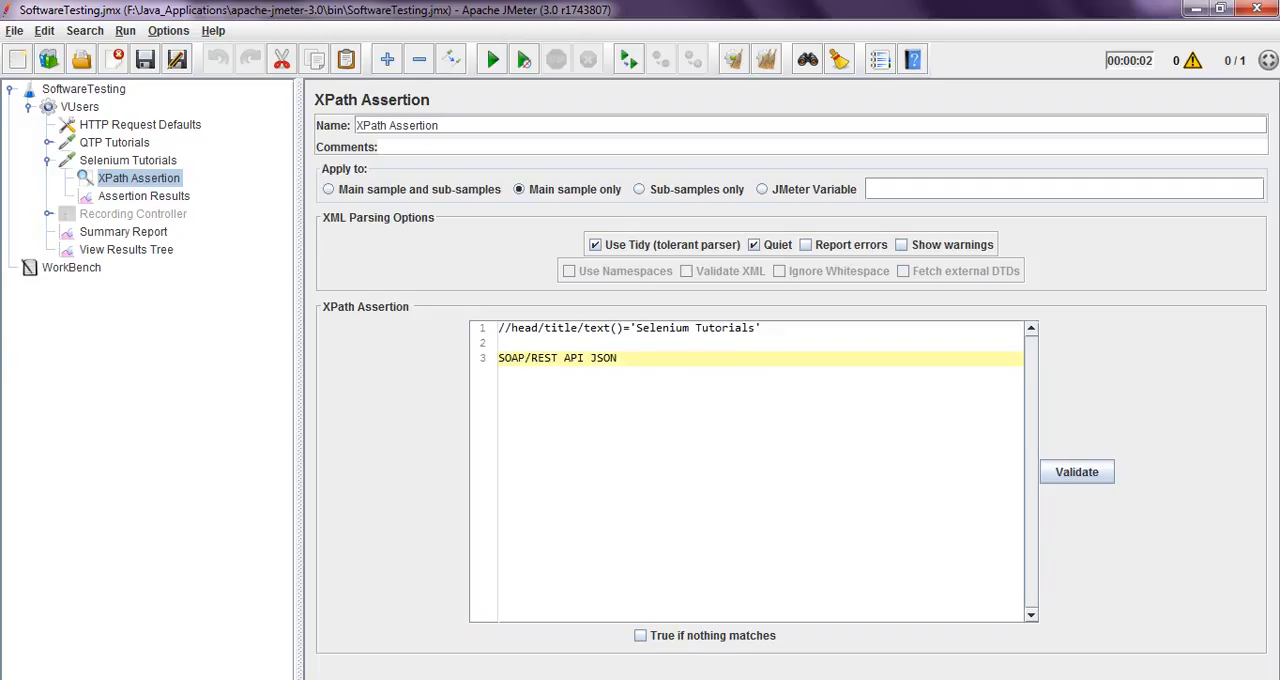
{"action": "left_click_drag", "start_coordinate": [526, 358], "coordinate": [498, 358]}
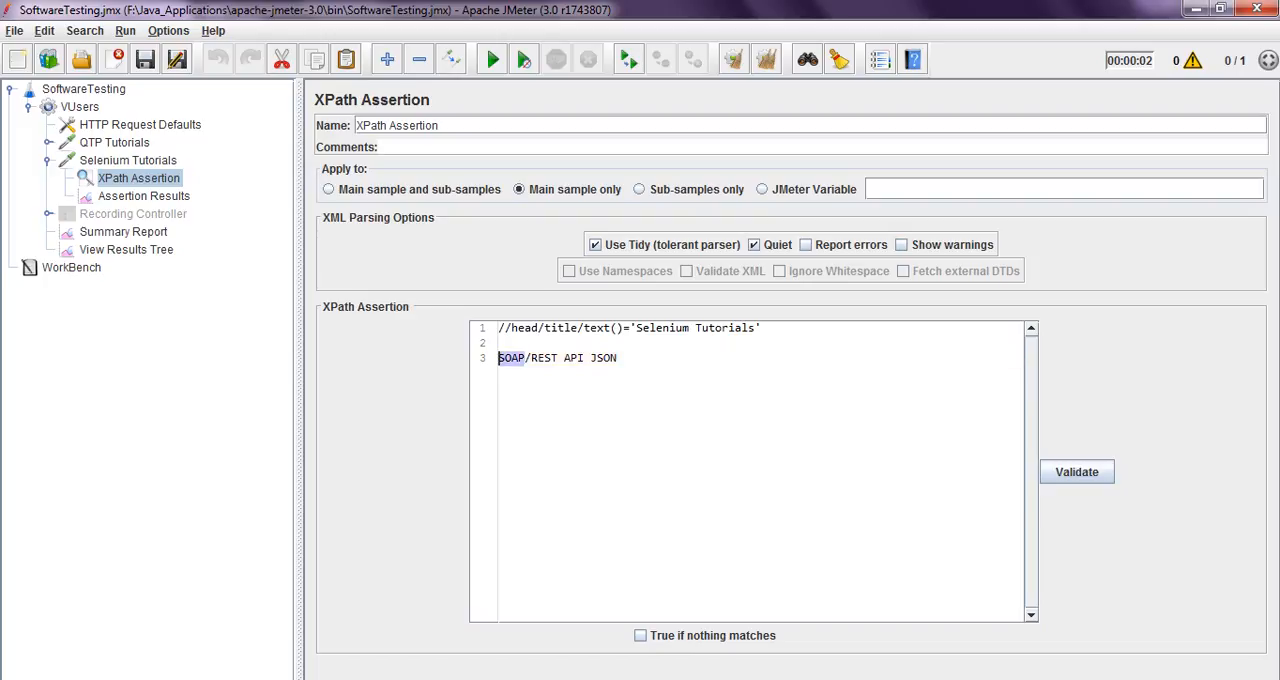
{"action": "left_click", "coordinate": [530, 358]}
{"action": "left_click", "coordinate": [619, 358]}
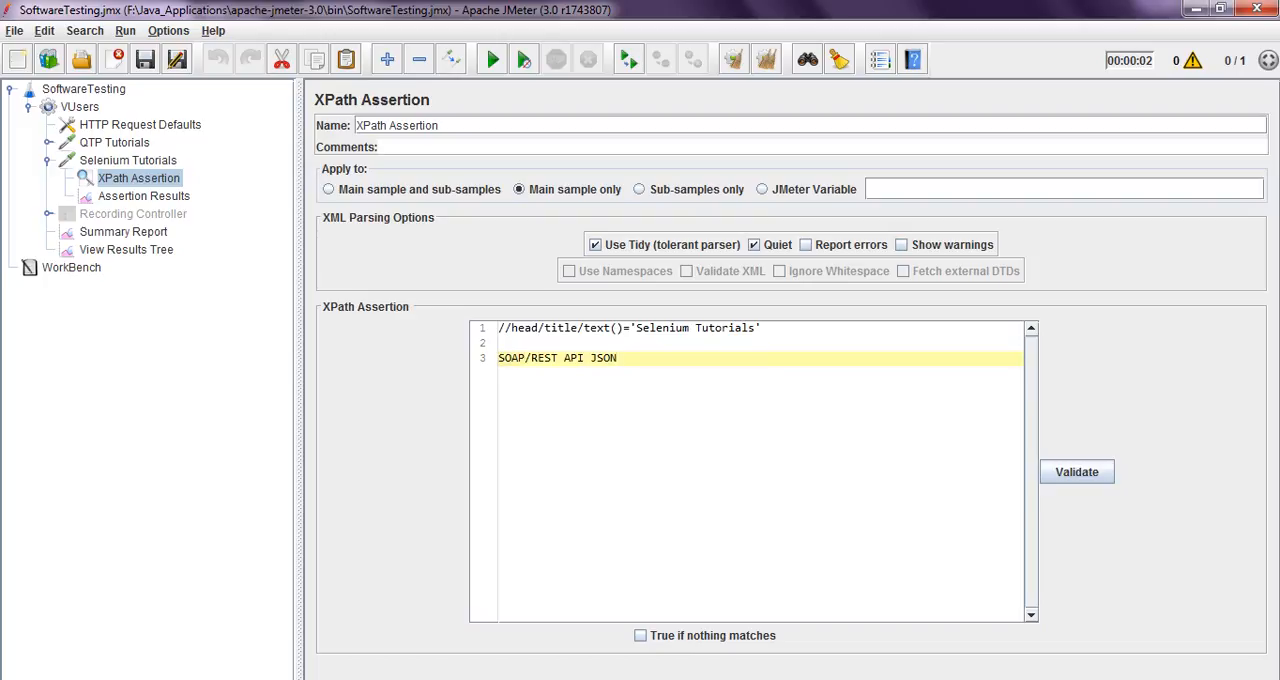
{"action": "left_click_drag", "start_coordinate": [498, 358], "coordinate": [611, 358]}
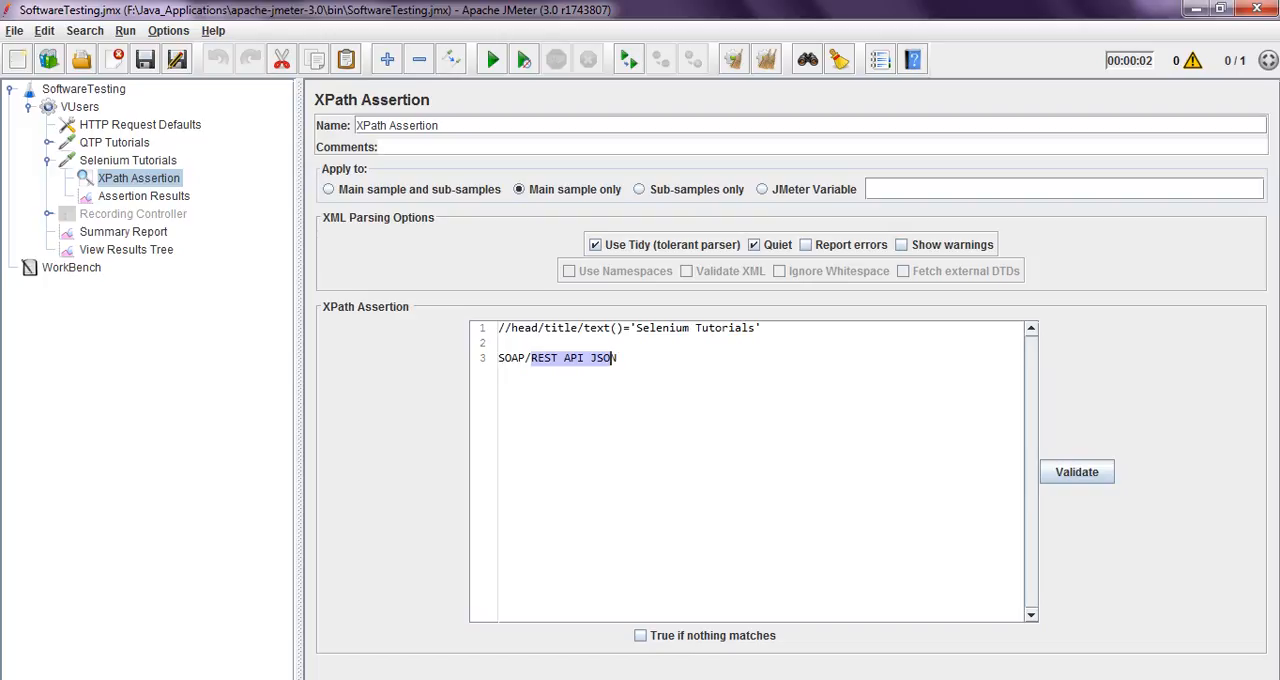
{"action": "left_click", "coordinate": [619, 358]}
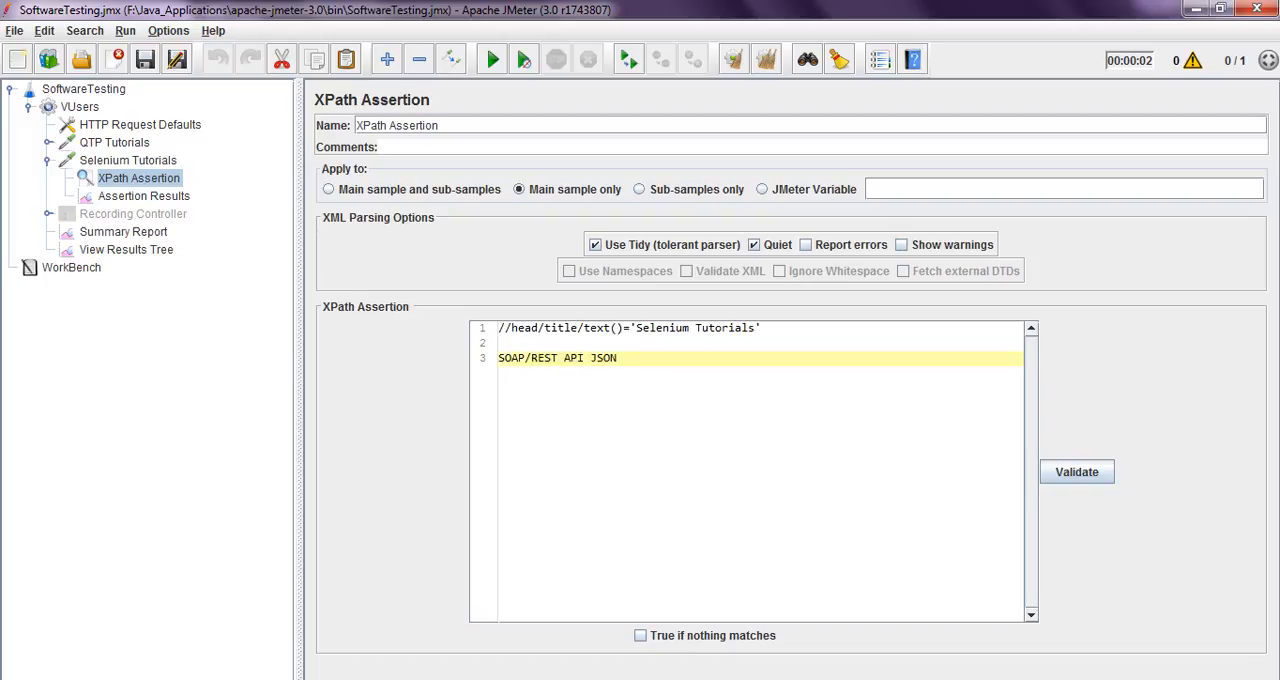
{"action": "left_click_drag", "start_coordinate": [619, 358], "coordinate": [498, 358]}
{"action": "left_click", "coordinate": [619, 358]}
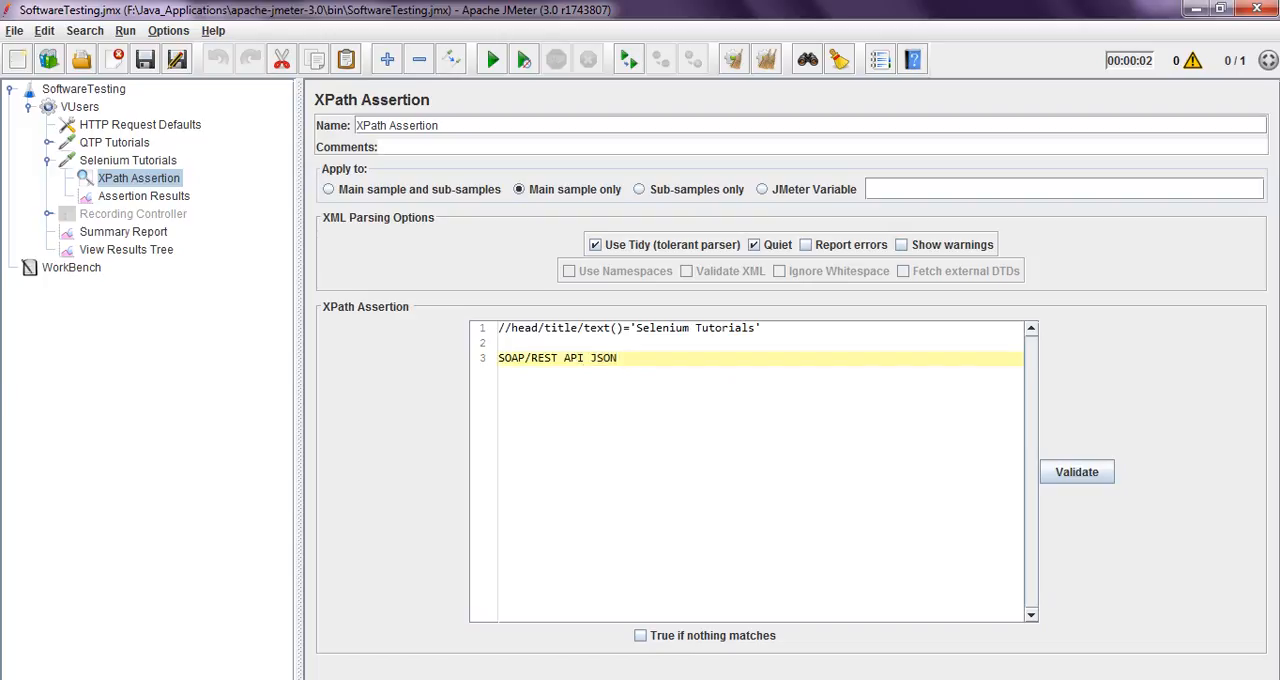